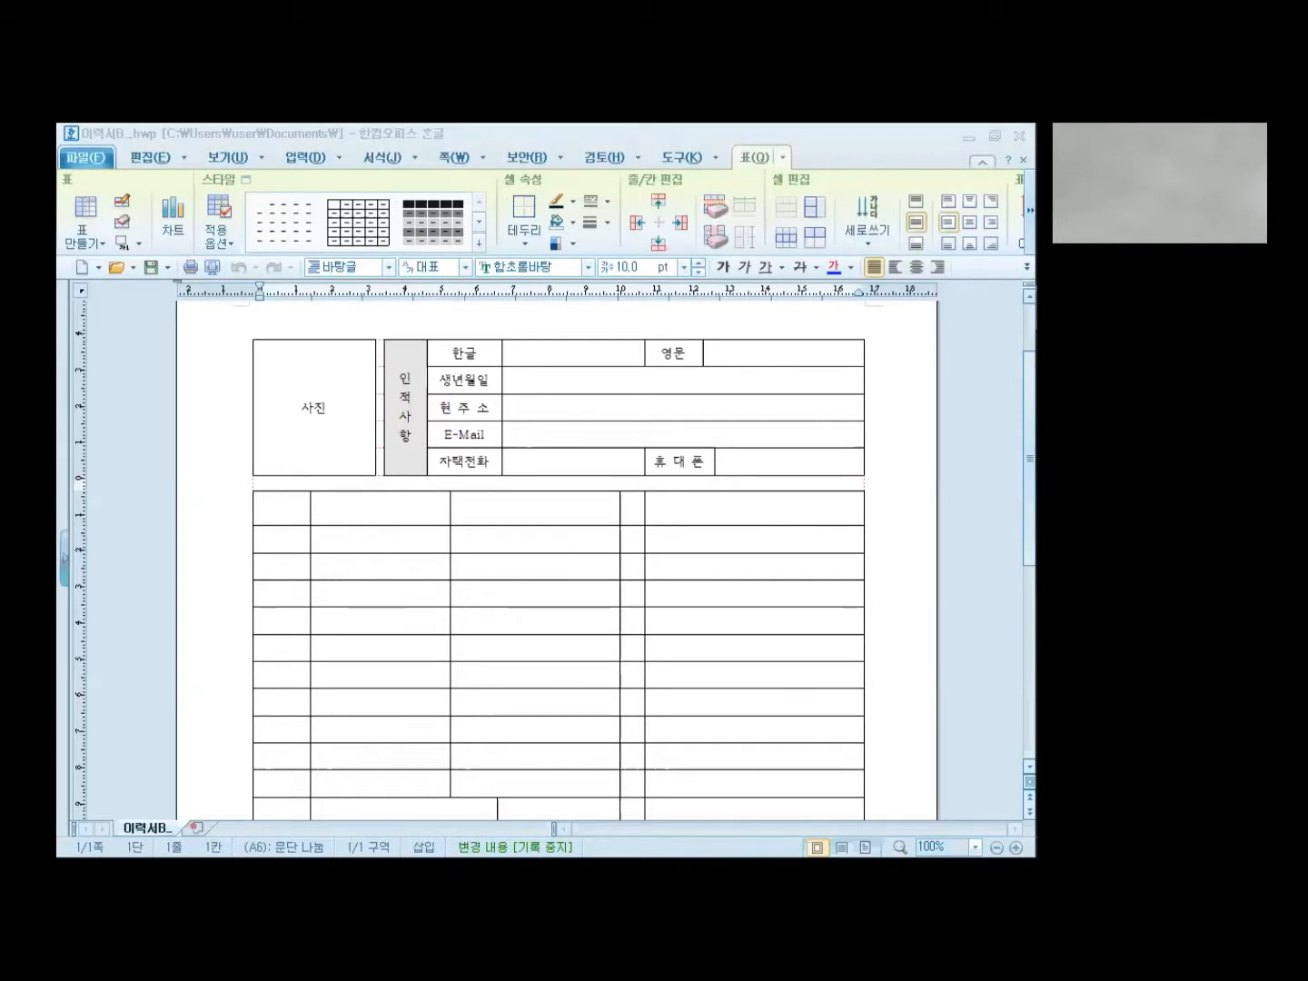
Merge the first three cells of the leftmost column in the lower table into one cell
{"action": "left_click_drag", "start_coordinate": [276, 506], "coordinate": [725, 595]}
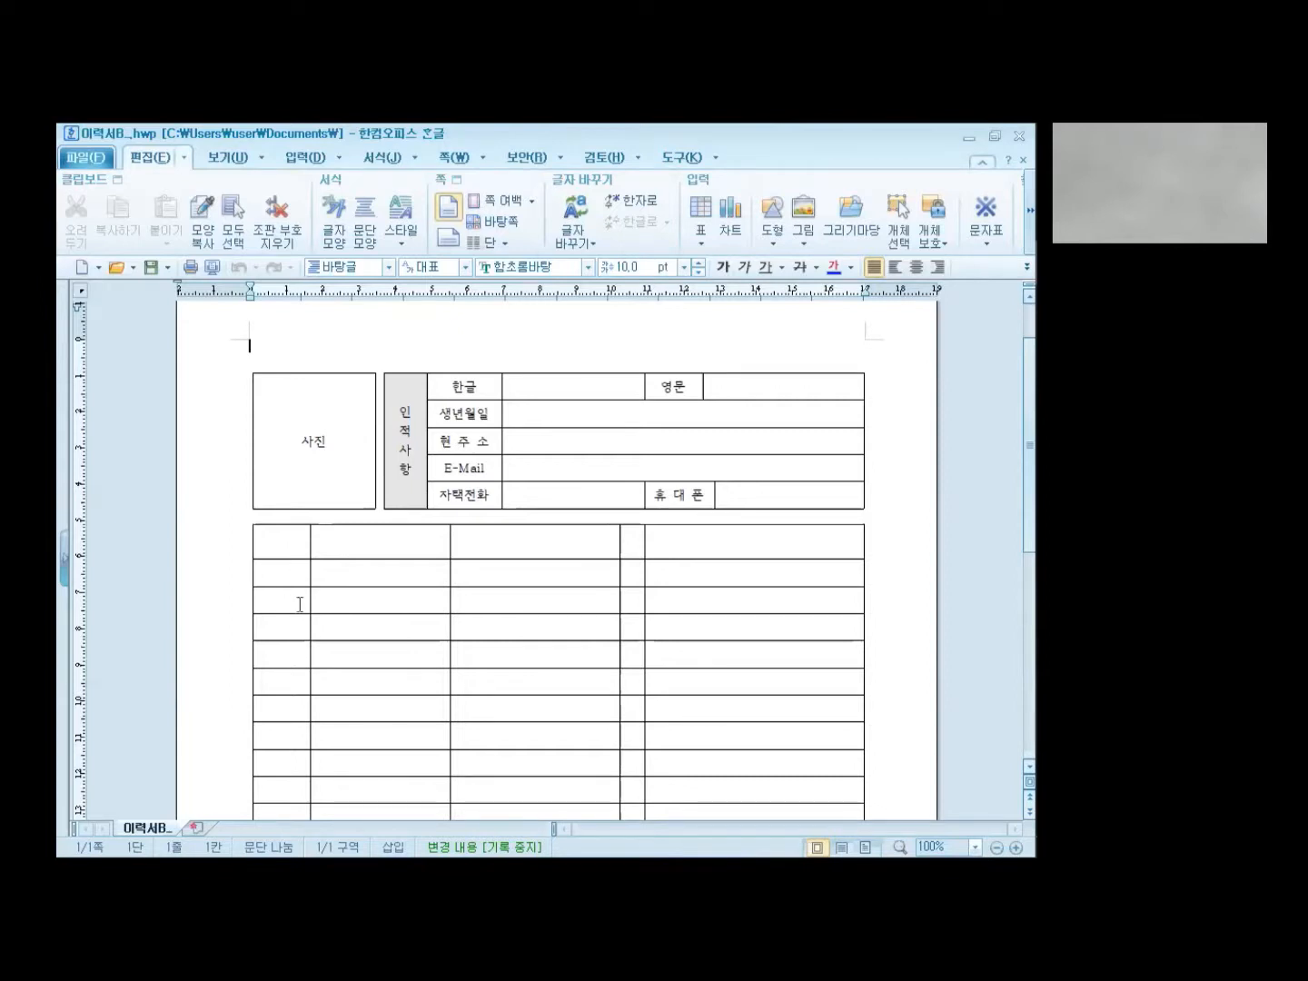
{"action": "left_click", "coordinate": [282, 535]}
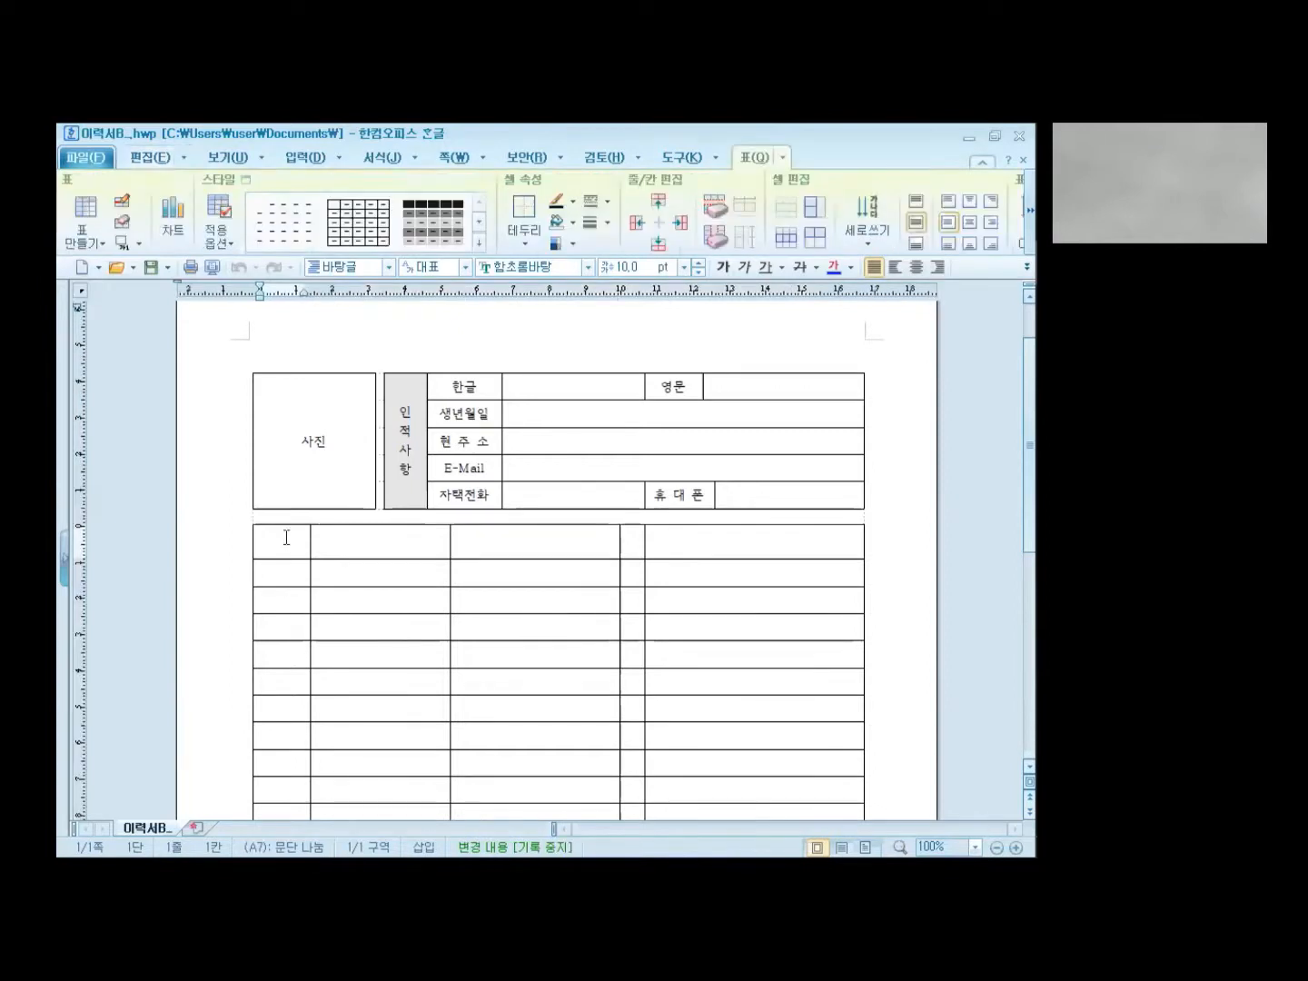
{"action": "left_click_drag", "start_coordinate": [286, 538], "coordinate": [296, 596]}
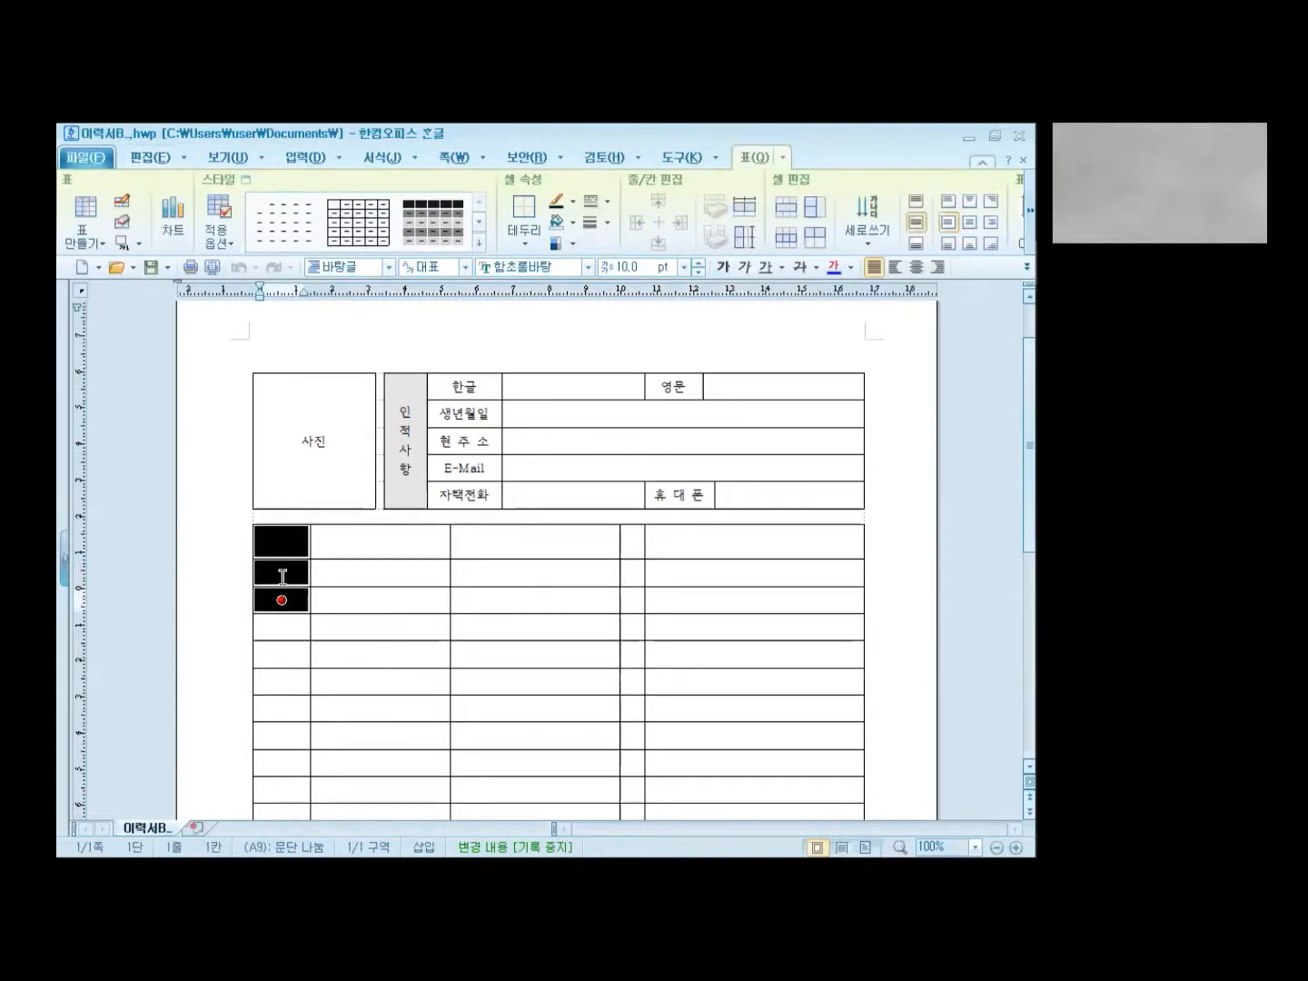
{"action": "right_click", "coordinate": [277, 573]}
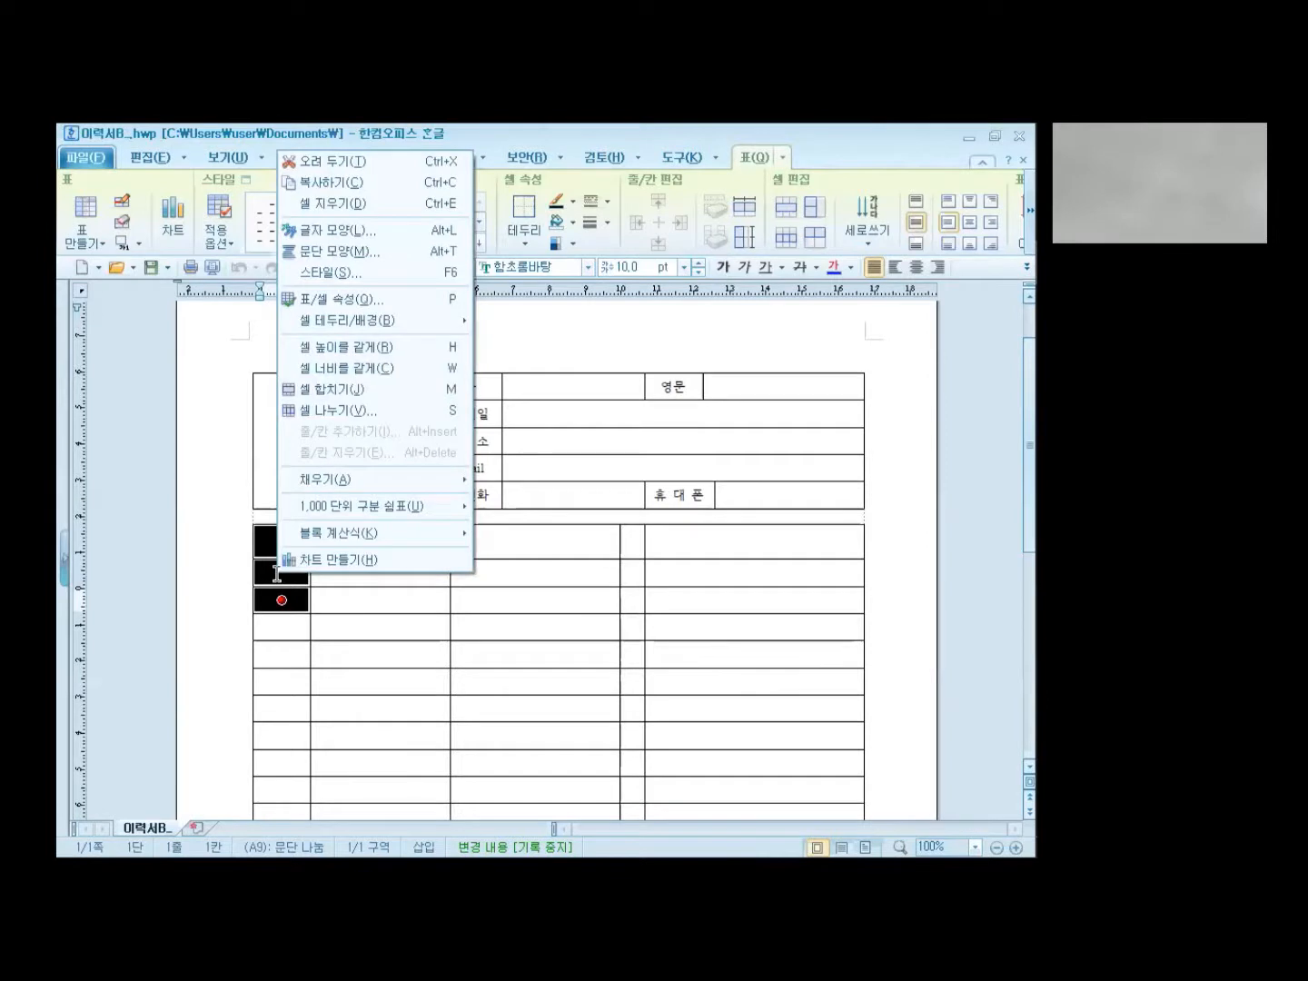
{"action": "left_click", "coordinate": [344, 388]}
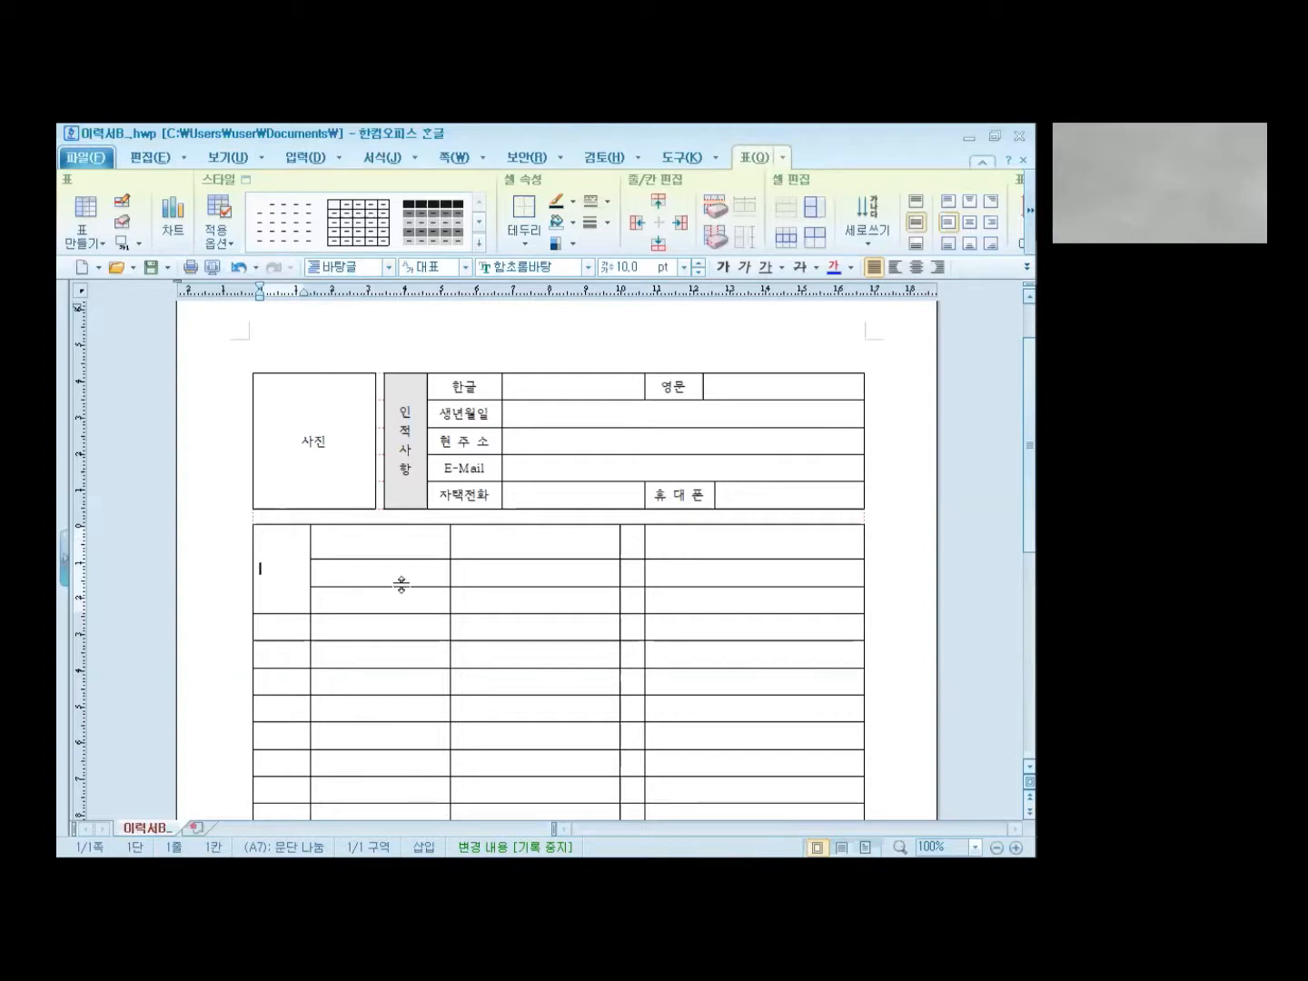
Widen the narrow fourth cells in the lower table's top three rows to about 3.7 cm by moving only their shared right border
{"action": "left_click", "coordinate": [386, 544]}
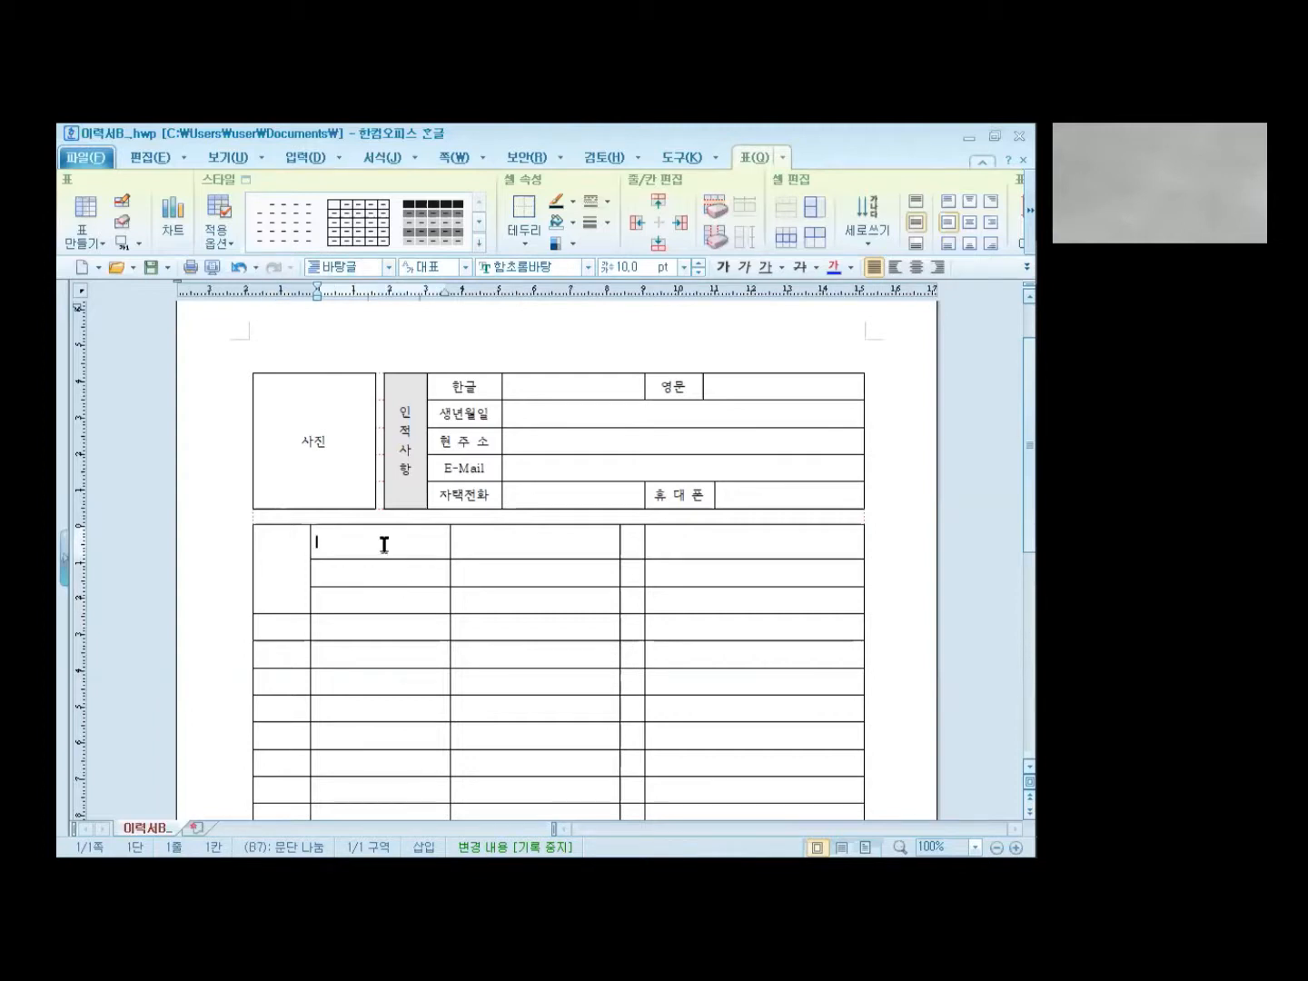
{"action": "left_click", "coordinate": [516, 545]}
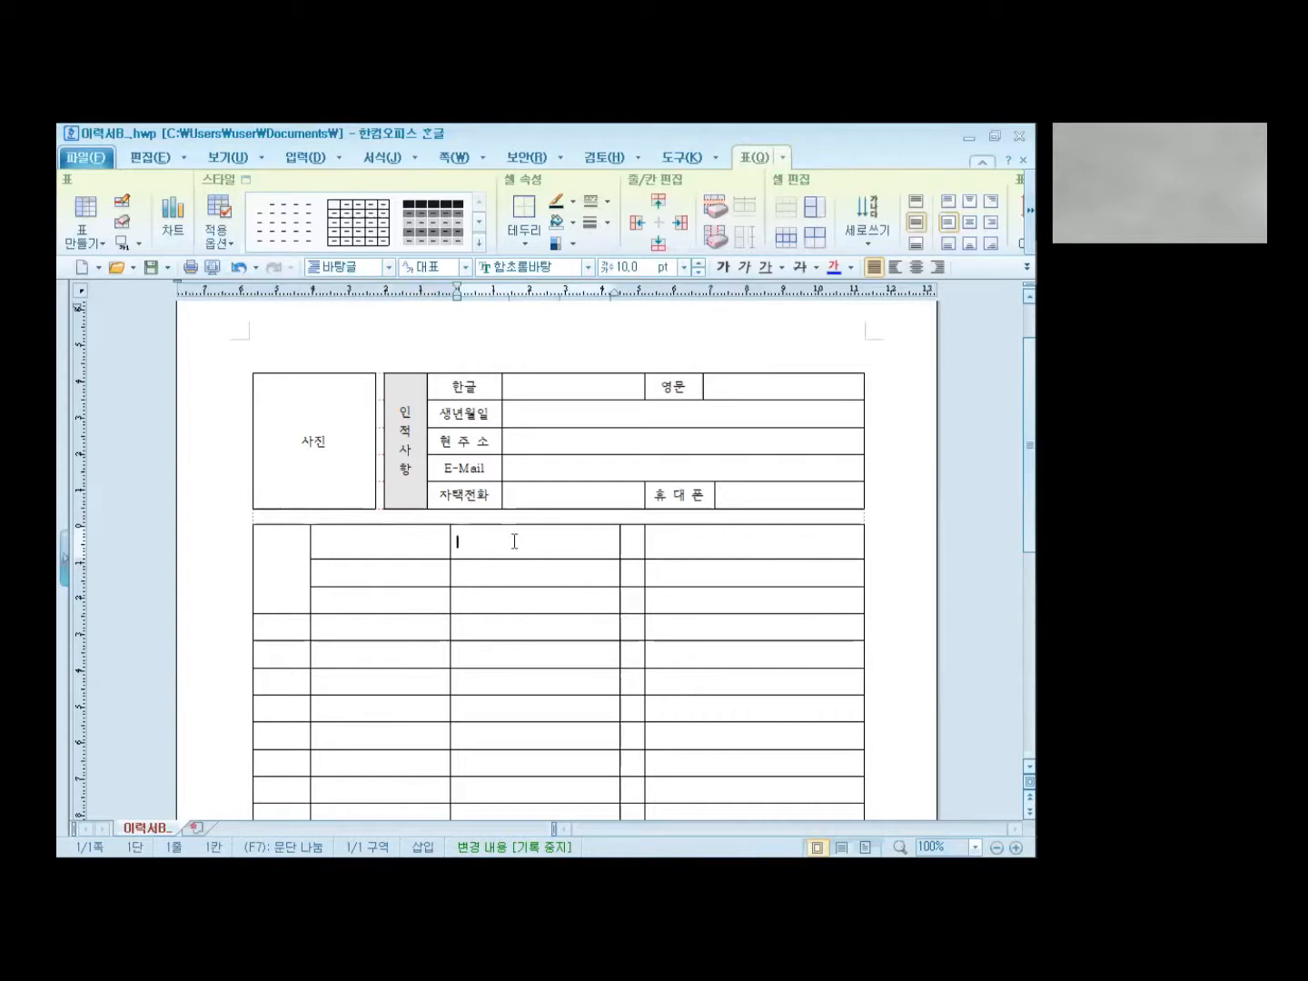
{"action": "left_click", "coordinate": [634, 541]}
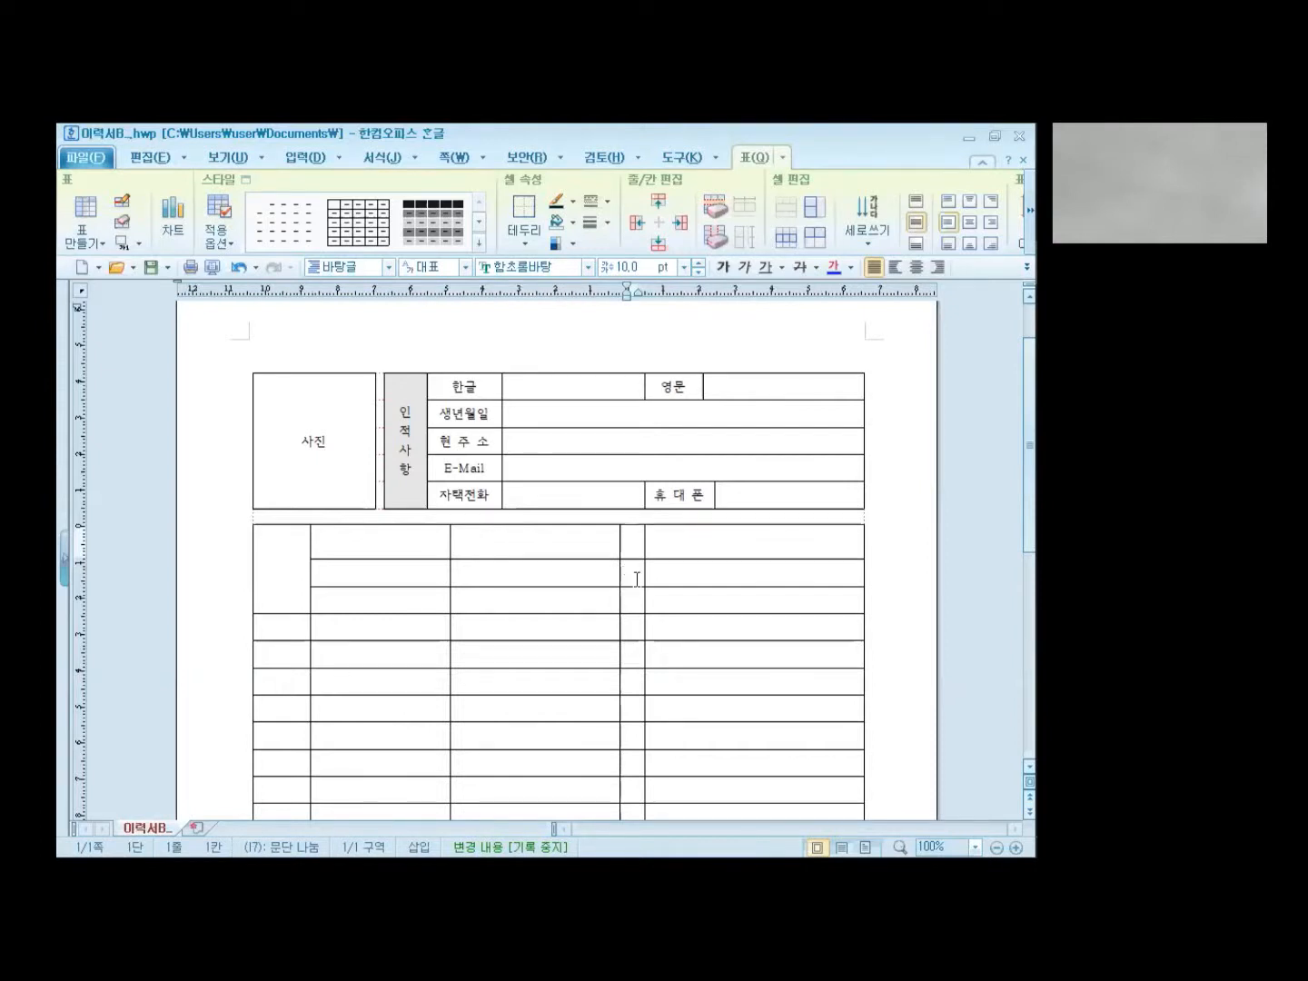
{"action": "left_click_drag", "start_coordinate": [634, 543], "coordinate": [634, 598]}
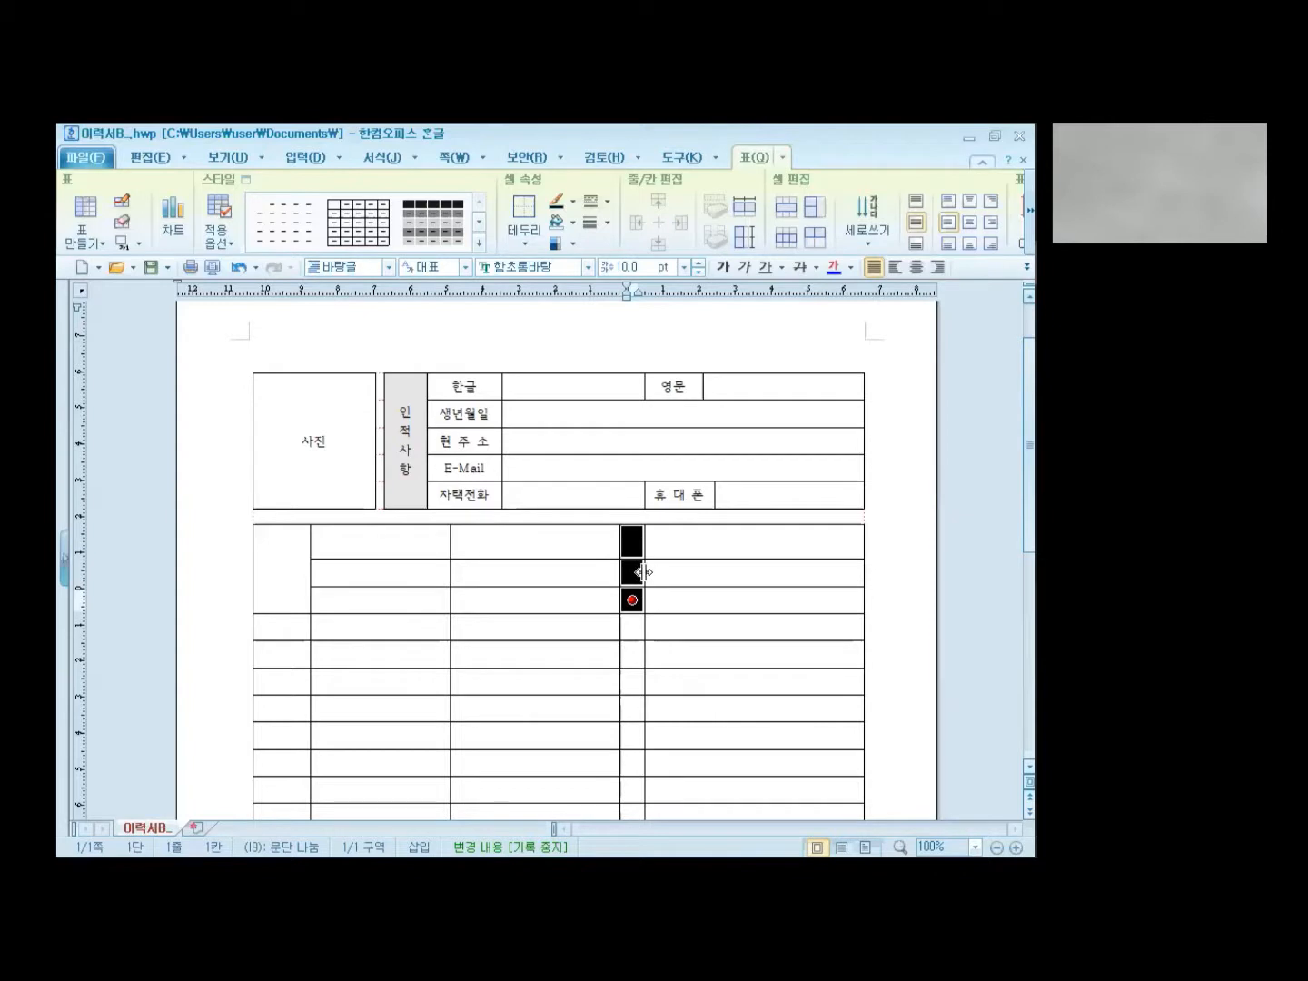
{"action": "left_click_drag", "start_coordinate": [642, 571], "coordinate": [753, 573]}
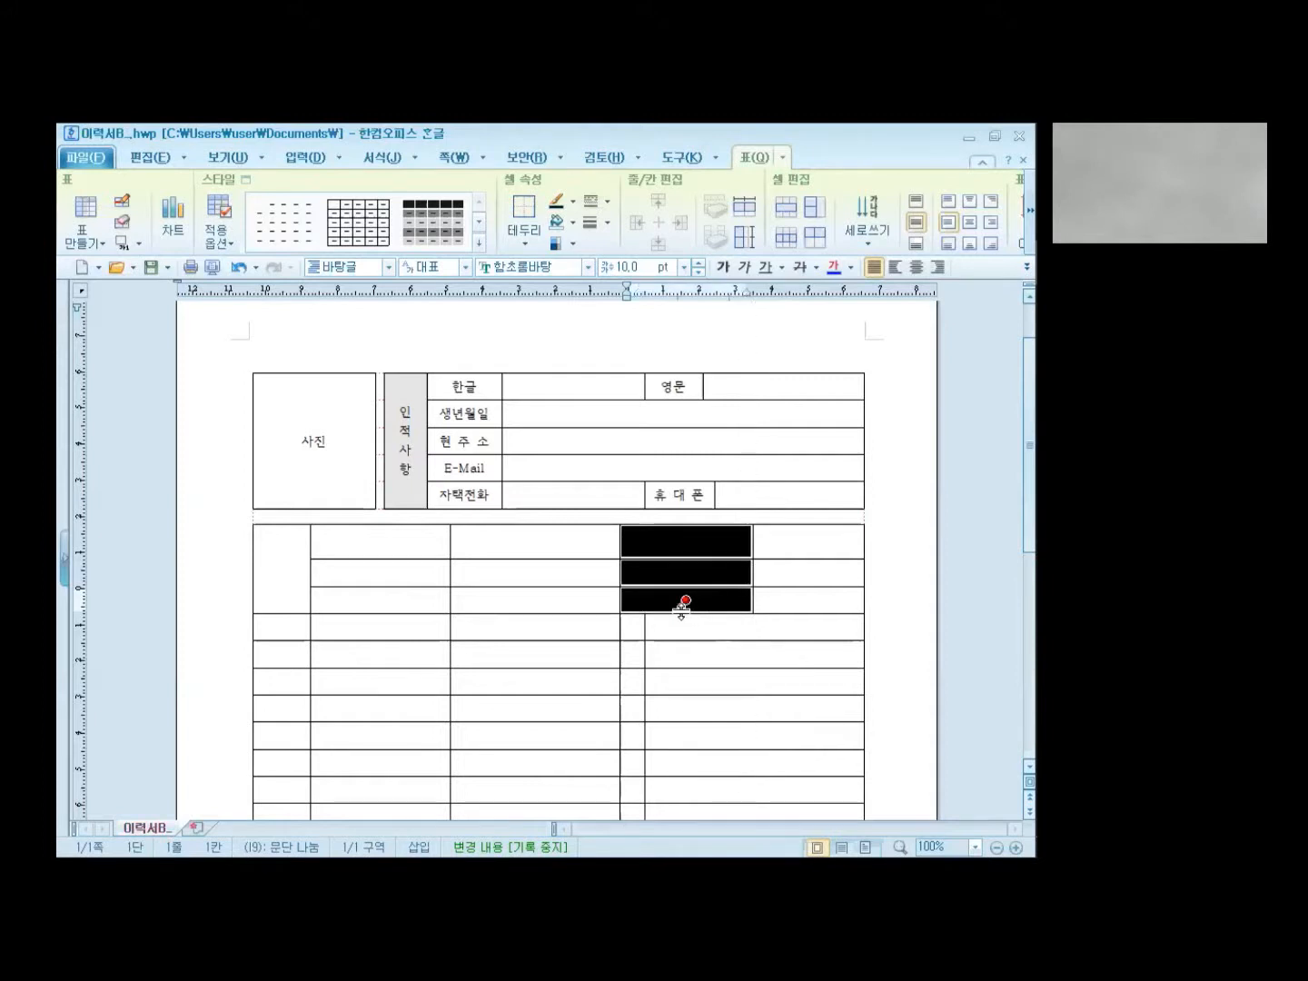
{"action": "left_click", "coordinate": [781, 601]}
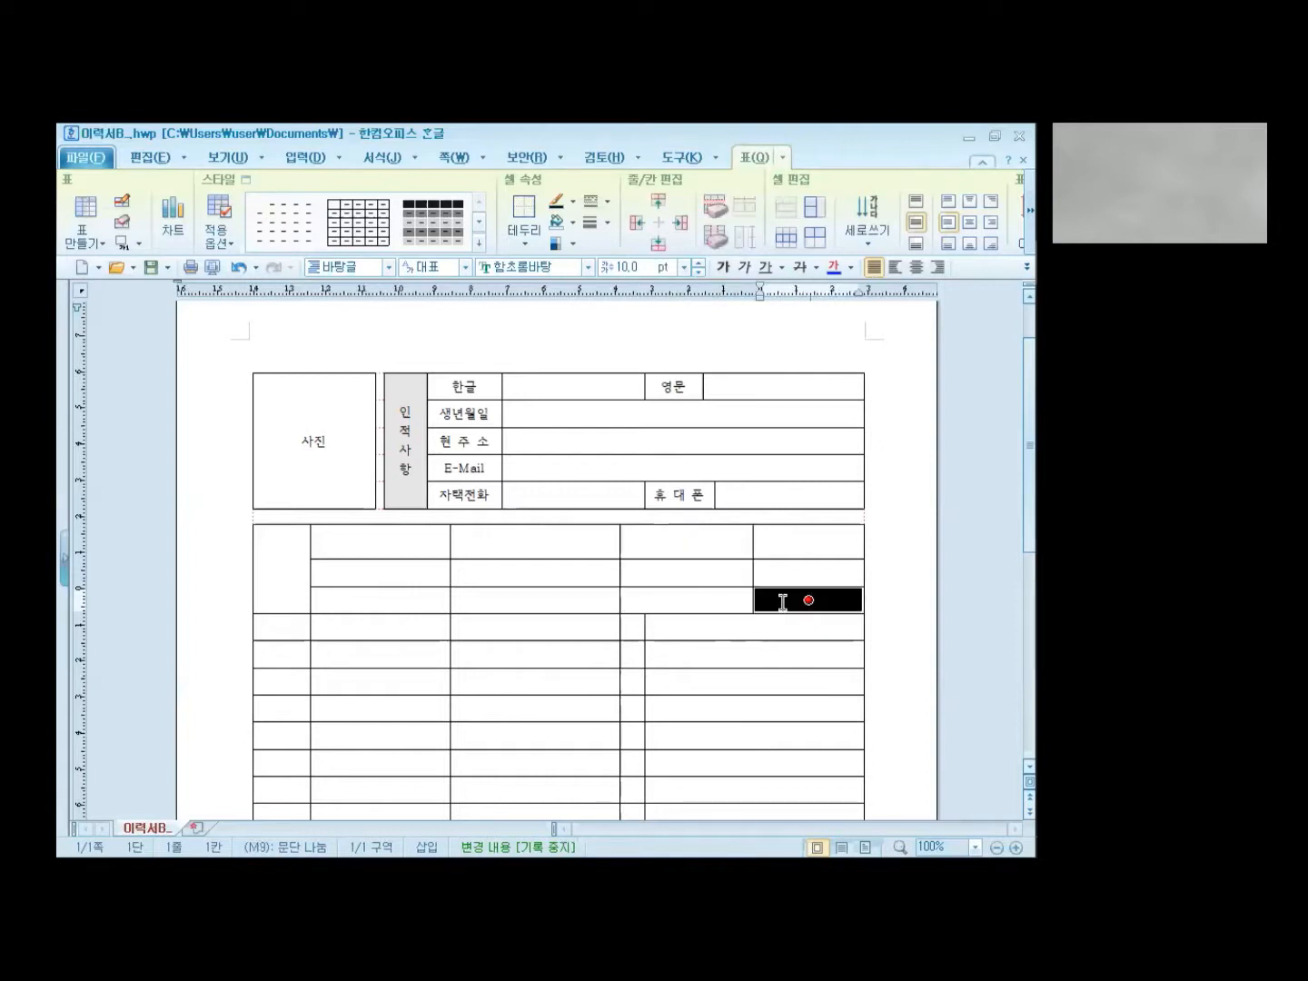
Enter the label 학력사항 in the merged cell at the start of the lower table
{"action": "left_click", "coordinate": [284, 567]}
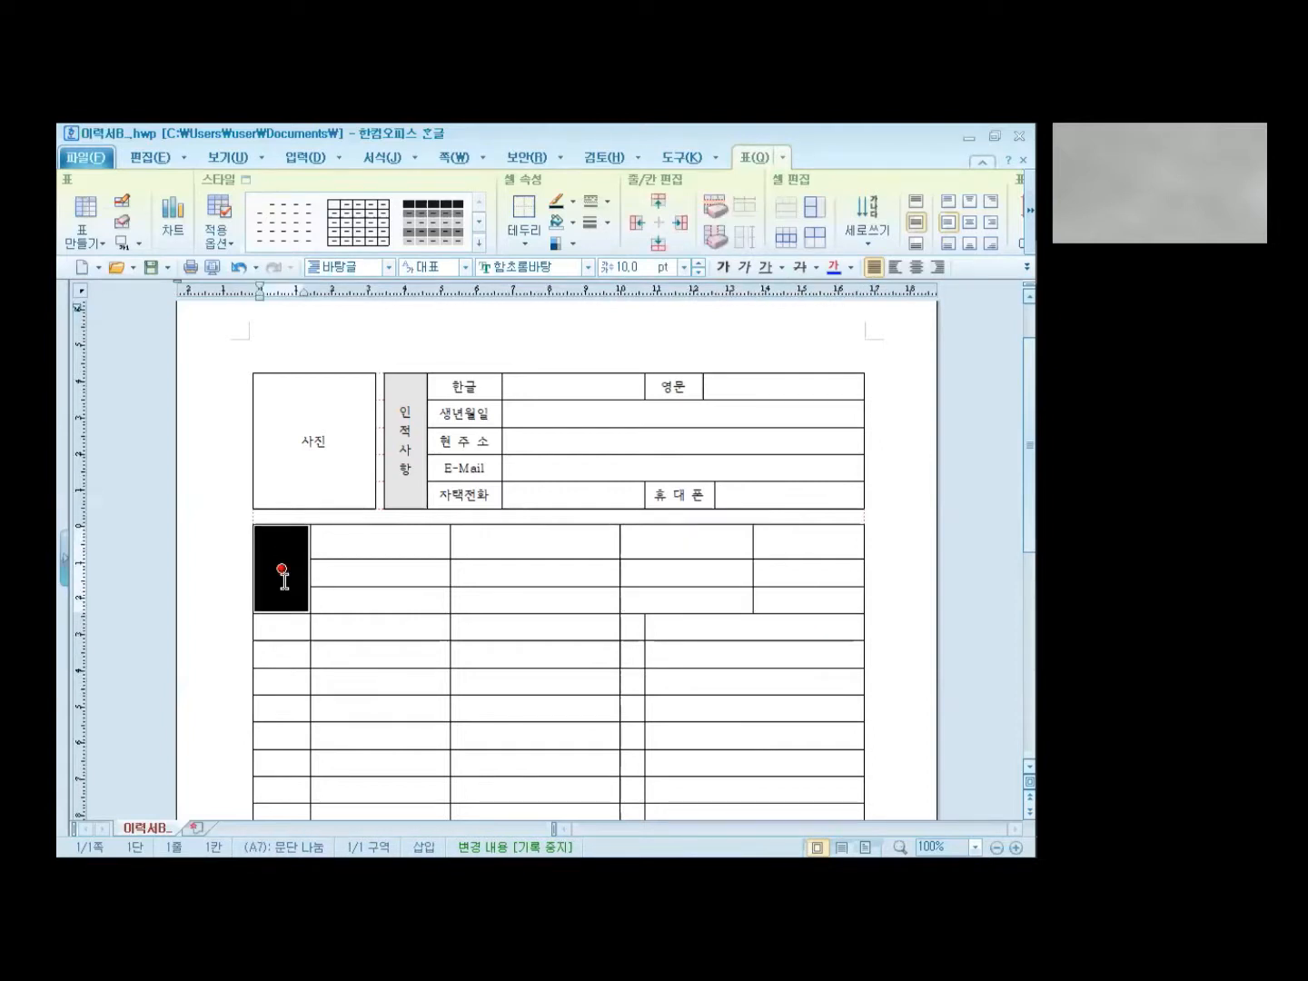
{"action": "left_click", "coordinate": [282, 570]}
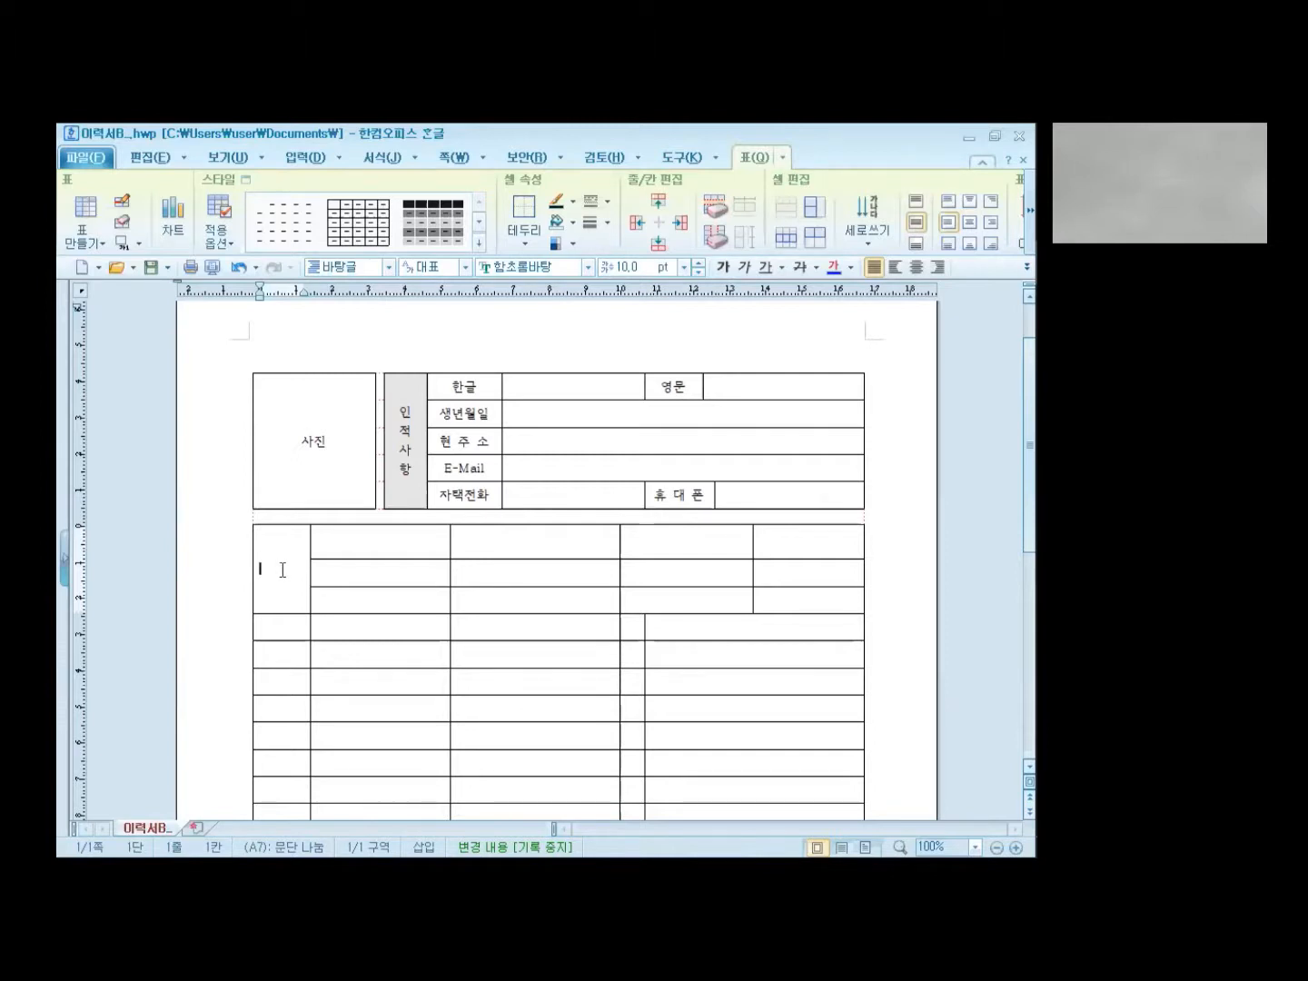
{"action": "type", "text": "합"}
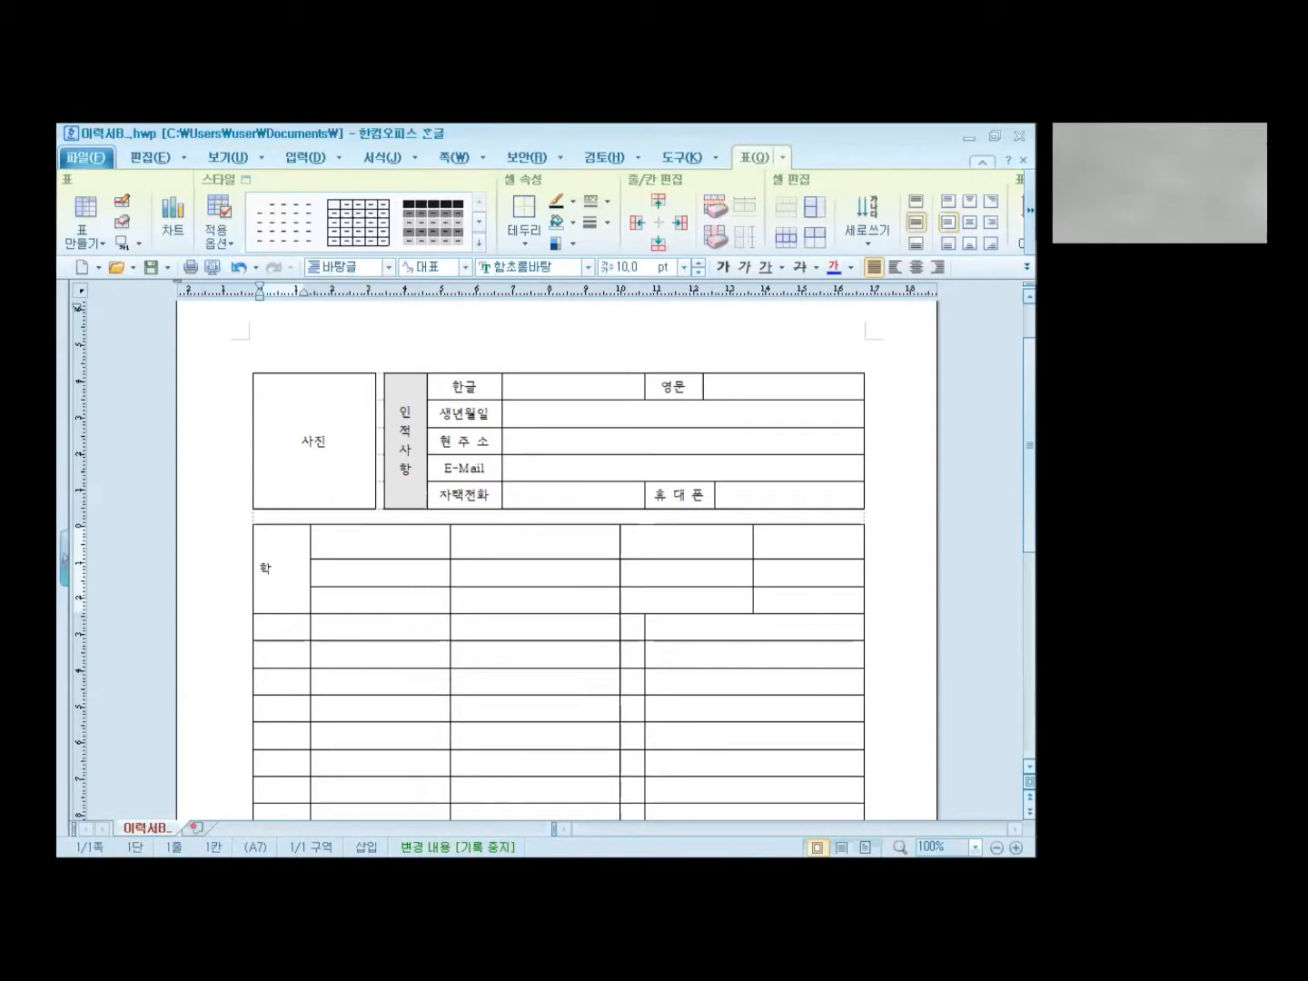
{"action": "type", "text": "력사항"}
Fill the education section's header row with 학교명, 재학기간, 전공/복수전공 and 소재지
{"action": "left_click", "coordinate": [357, 541]}
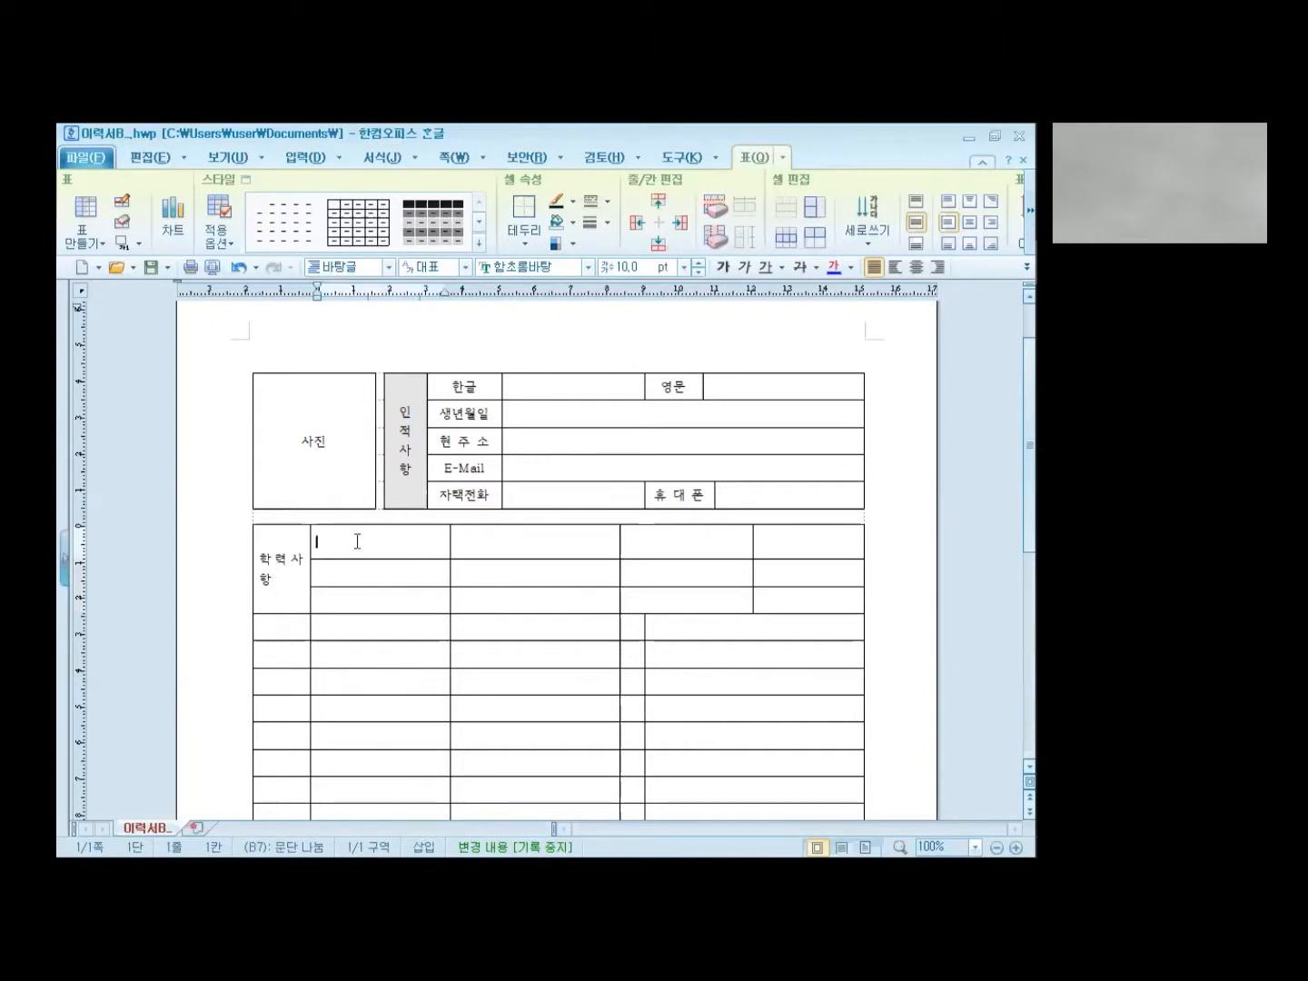
{"action": "type", "text": "학교"}
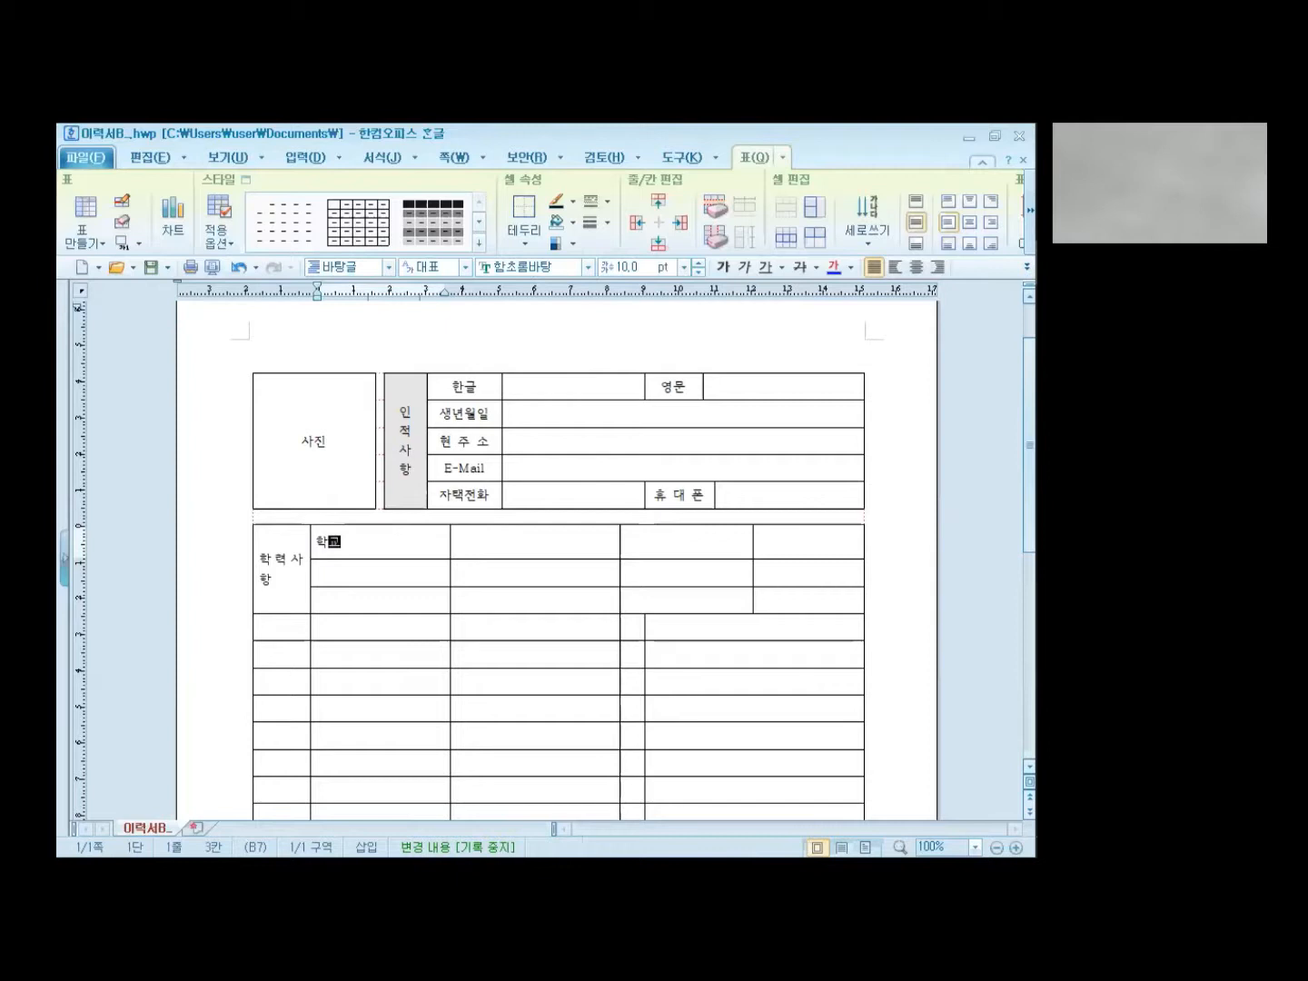
{"action": "type", "text": "명"}
{"action": "key", "text": "Tab"}
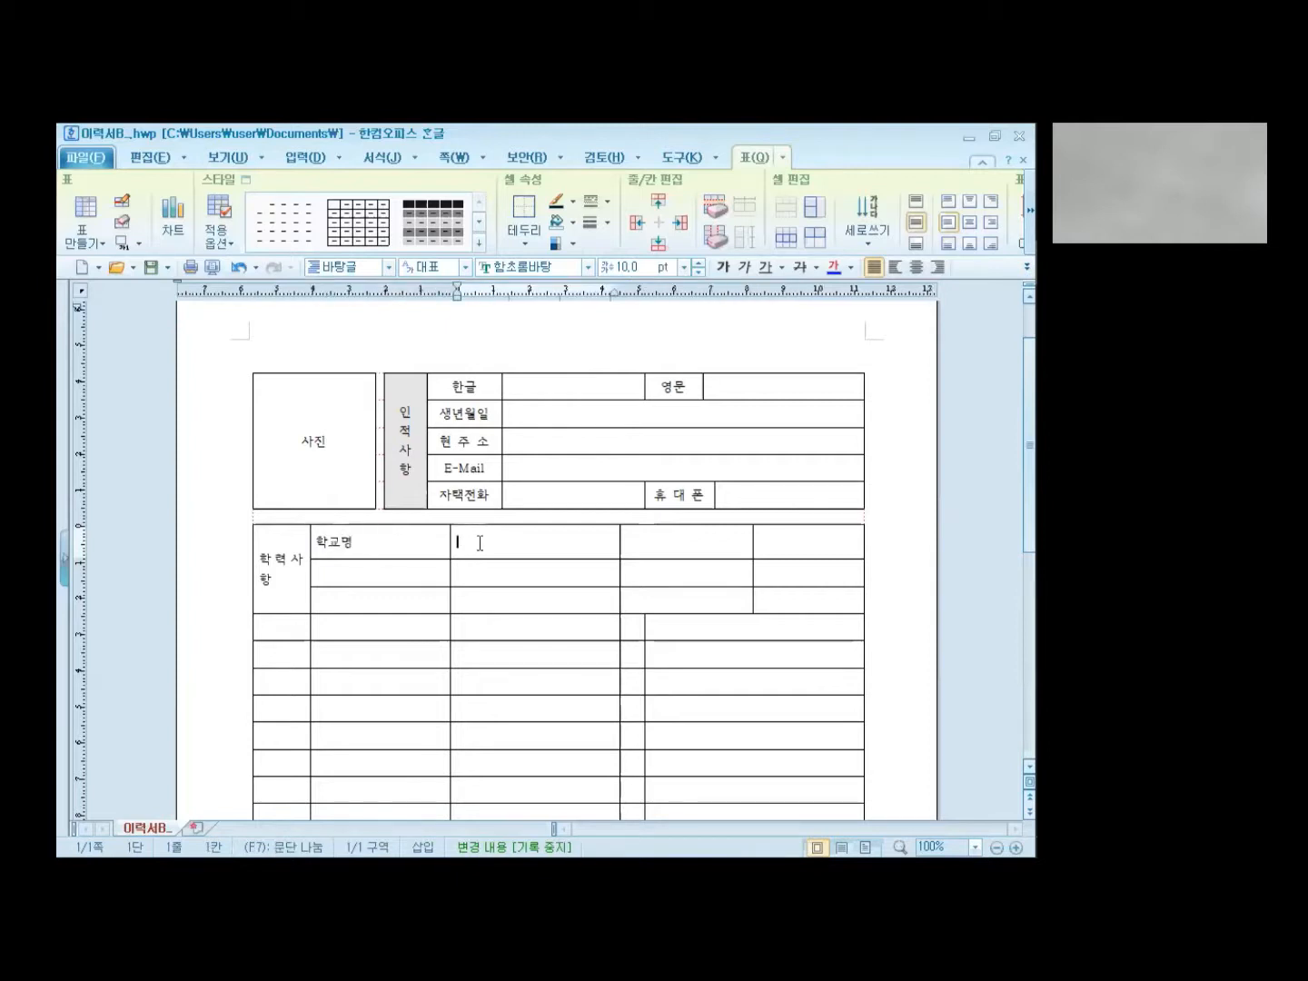
{"action": "type", "text": "재"}
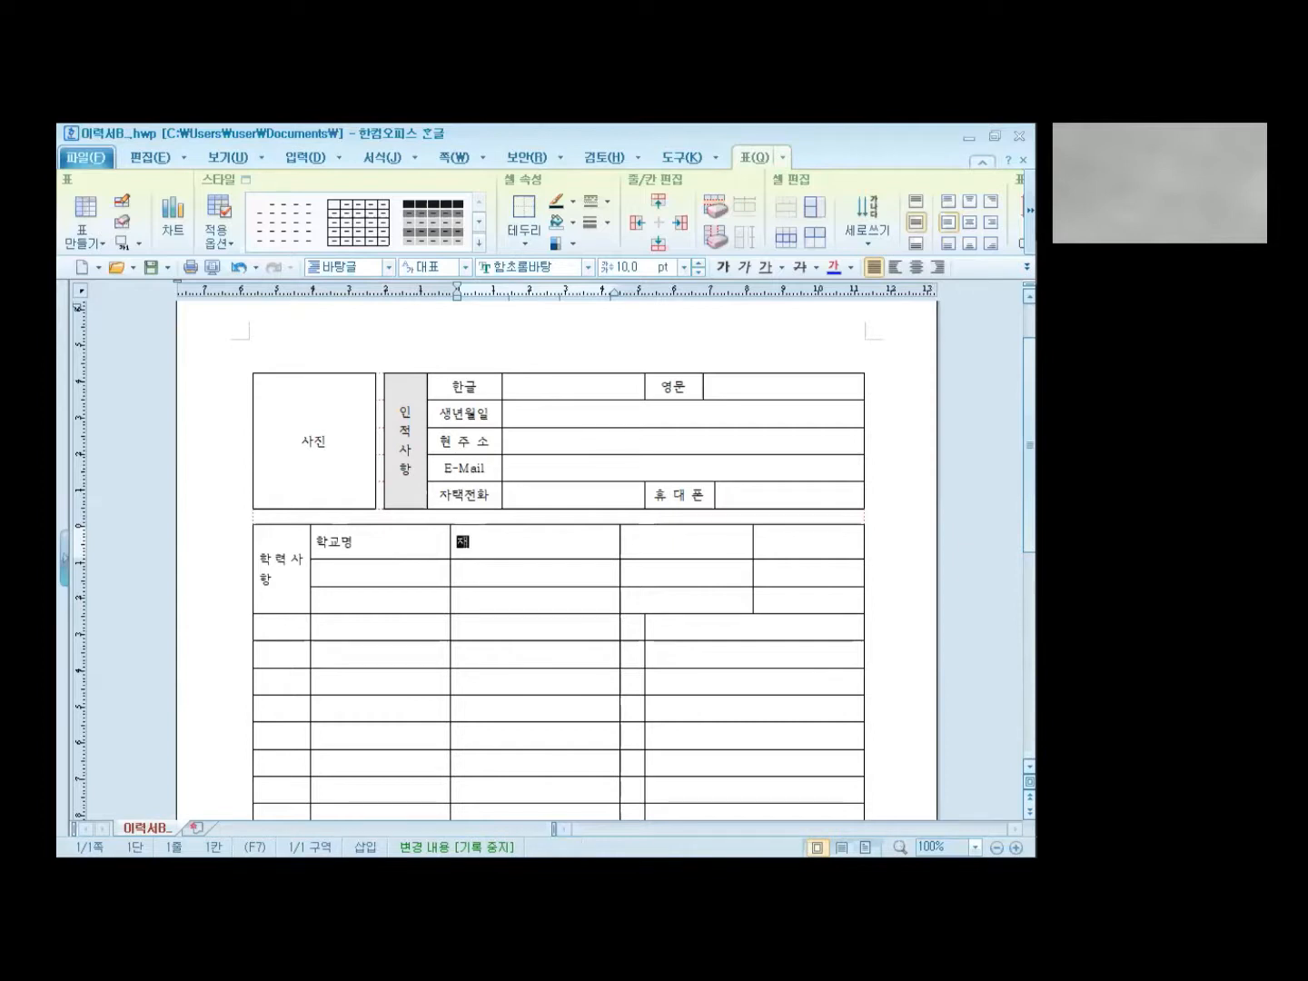
{"action": "type", "text": "학기간"}
{"action": "left_click", "coordinate": [660, 539]}
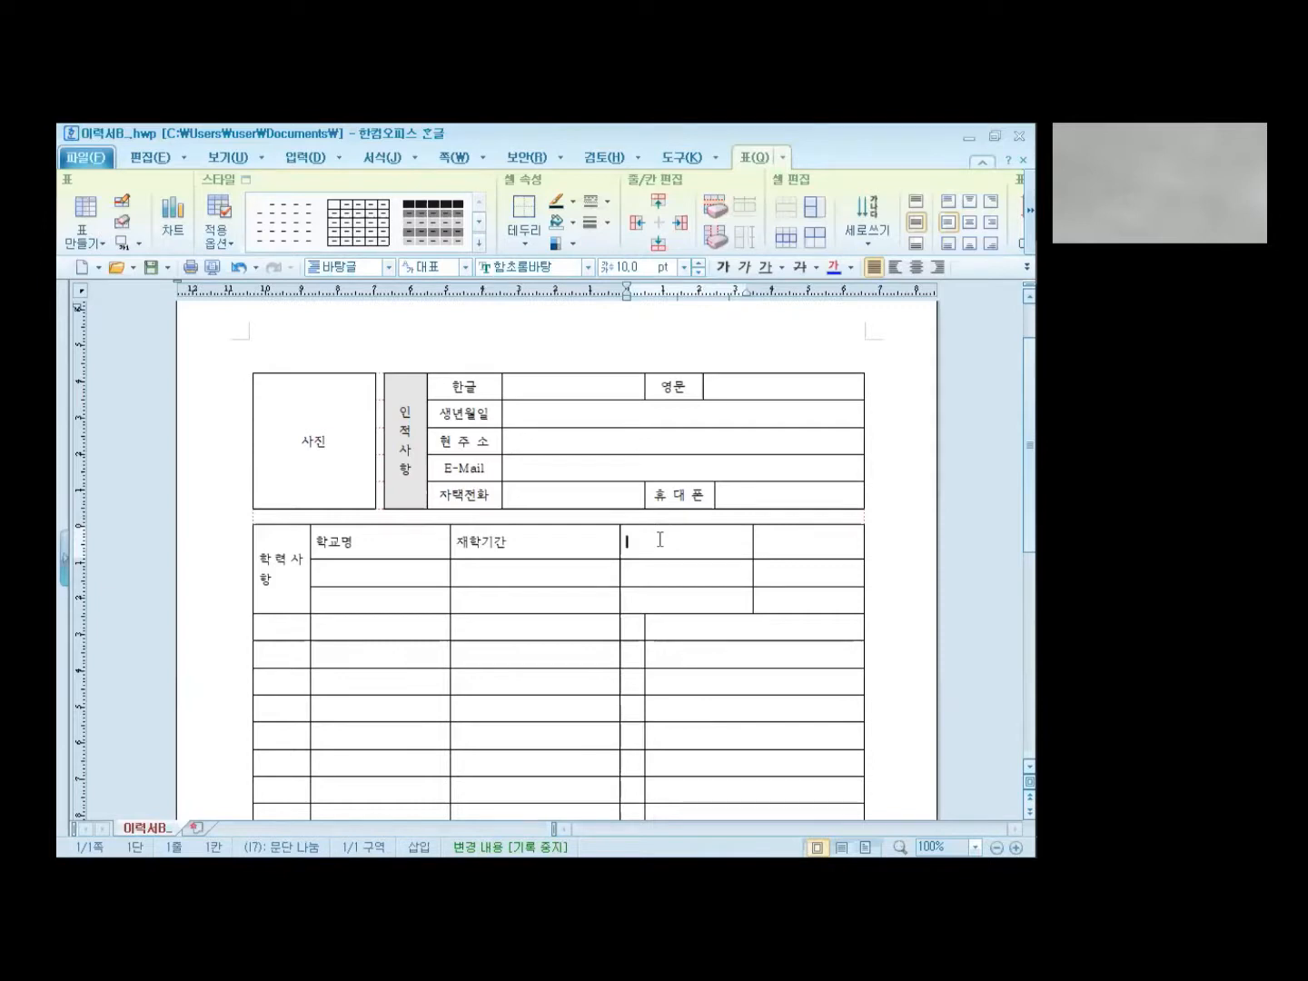
{"action": "type", "text": "전공/복수전공"}
{"action": "left_click", "coordinate": [758, 544]}
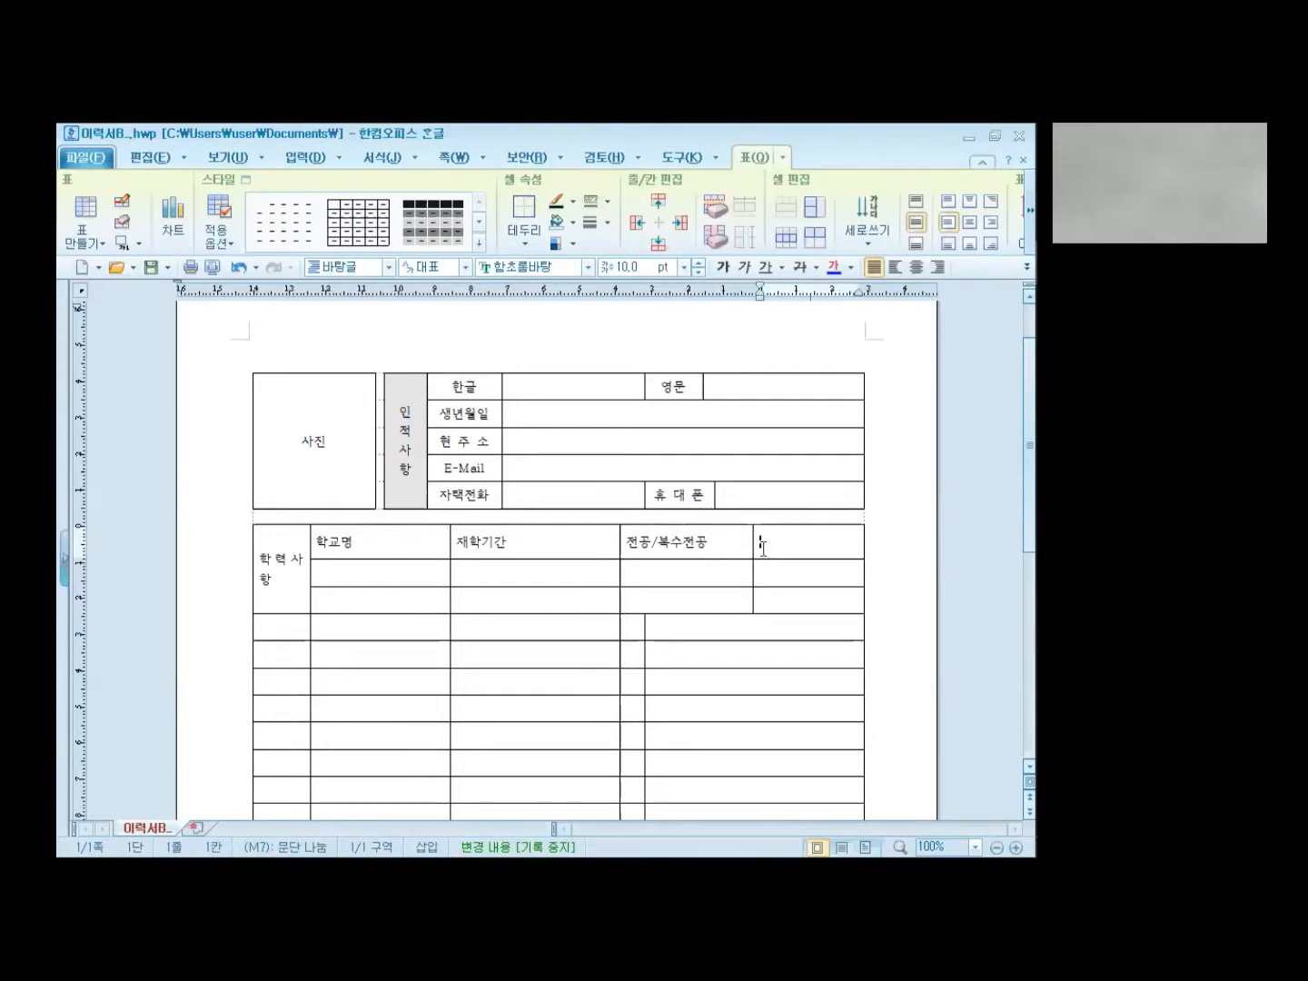
{"action": "type", "text": "소재"}
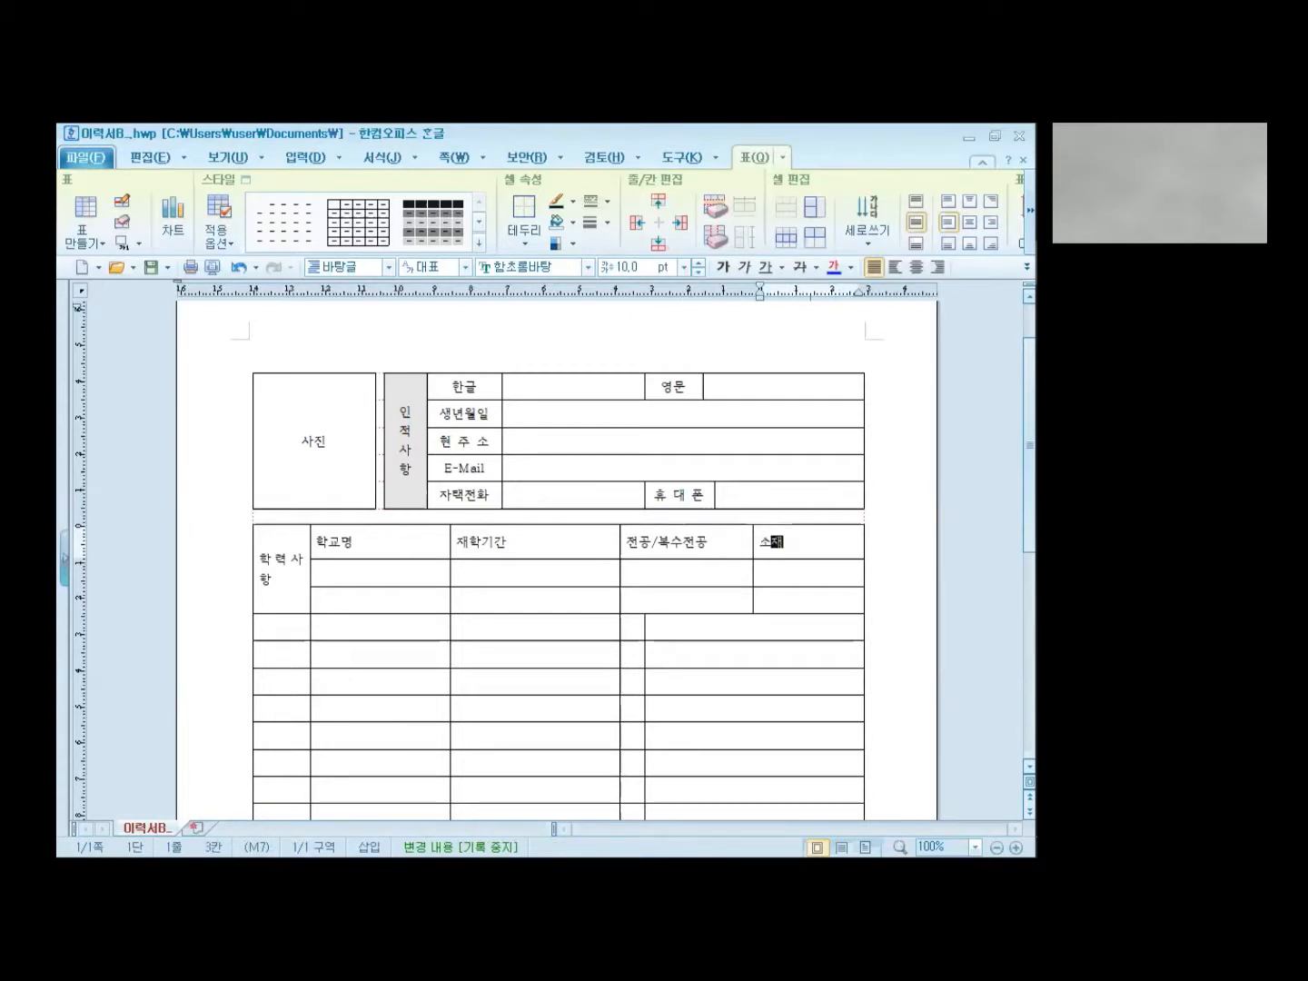
{"action": "type", "text": "지"}
Insert spaces between the header characters so they read 학 교 명, 재 학 기 간 and 전 공/복수전공
{"action": "left_click", "coordinate": [322, 548]}
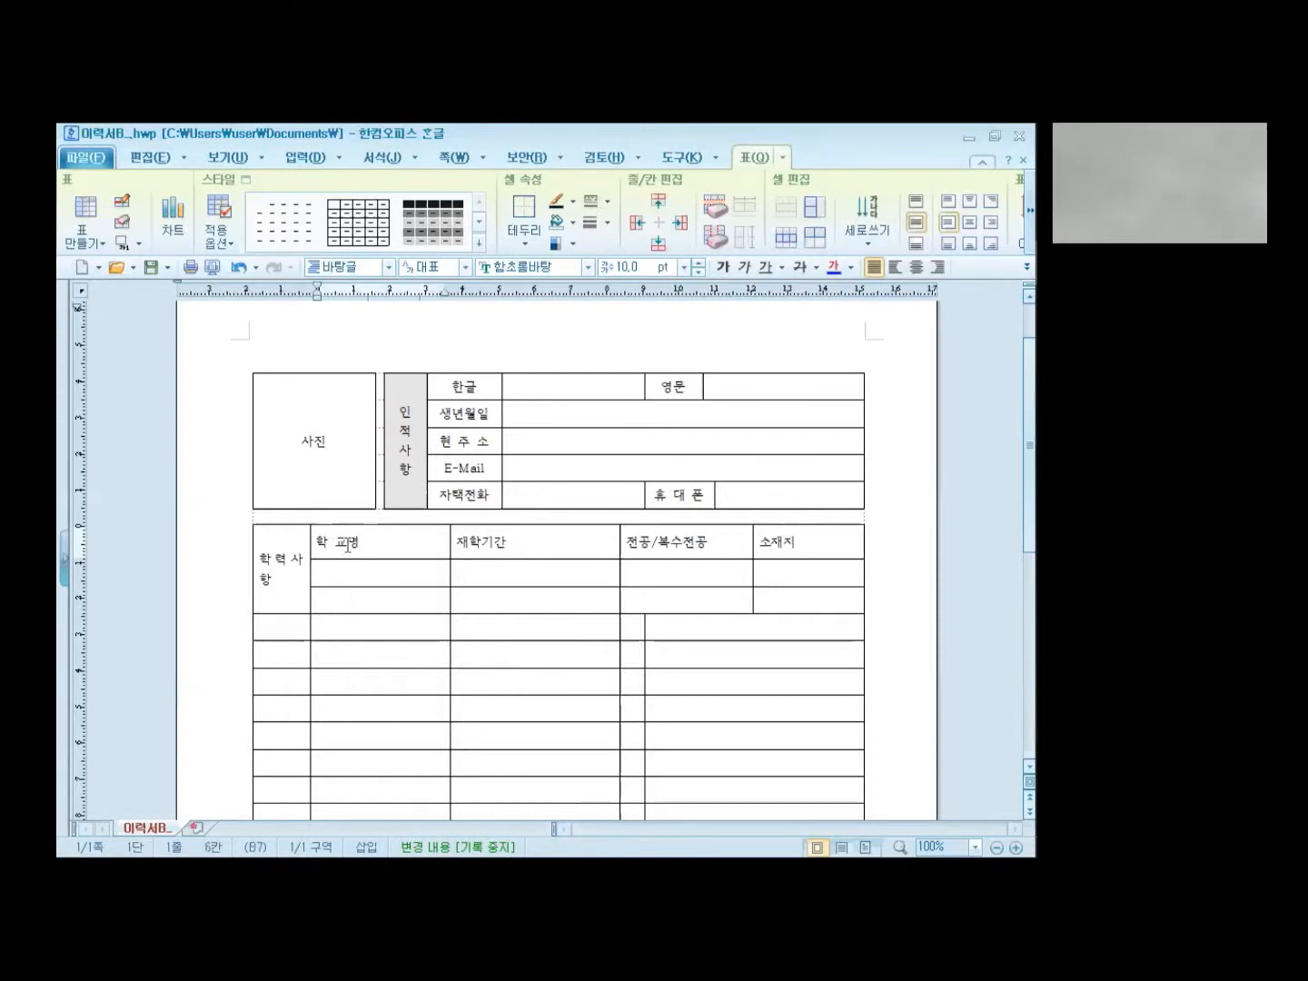
{"action": "left_click", "coordinate": [471, 543]}
{"action": "left_click", "coordinate": [491, 544]}
{"action": "left_click", "coordinate": [506, 545]}
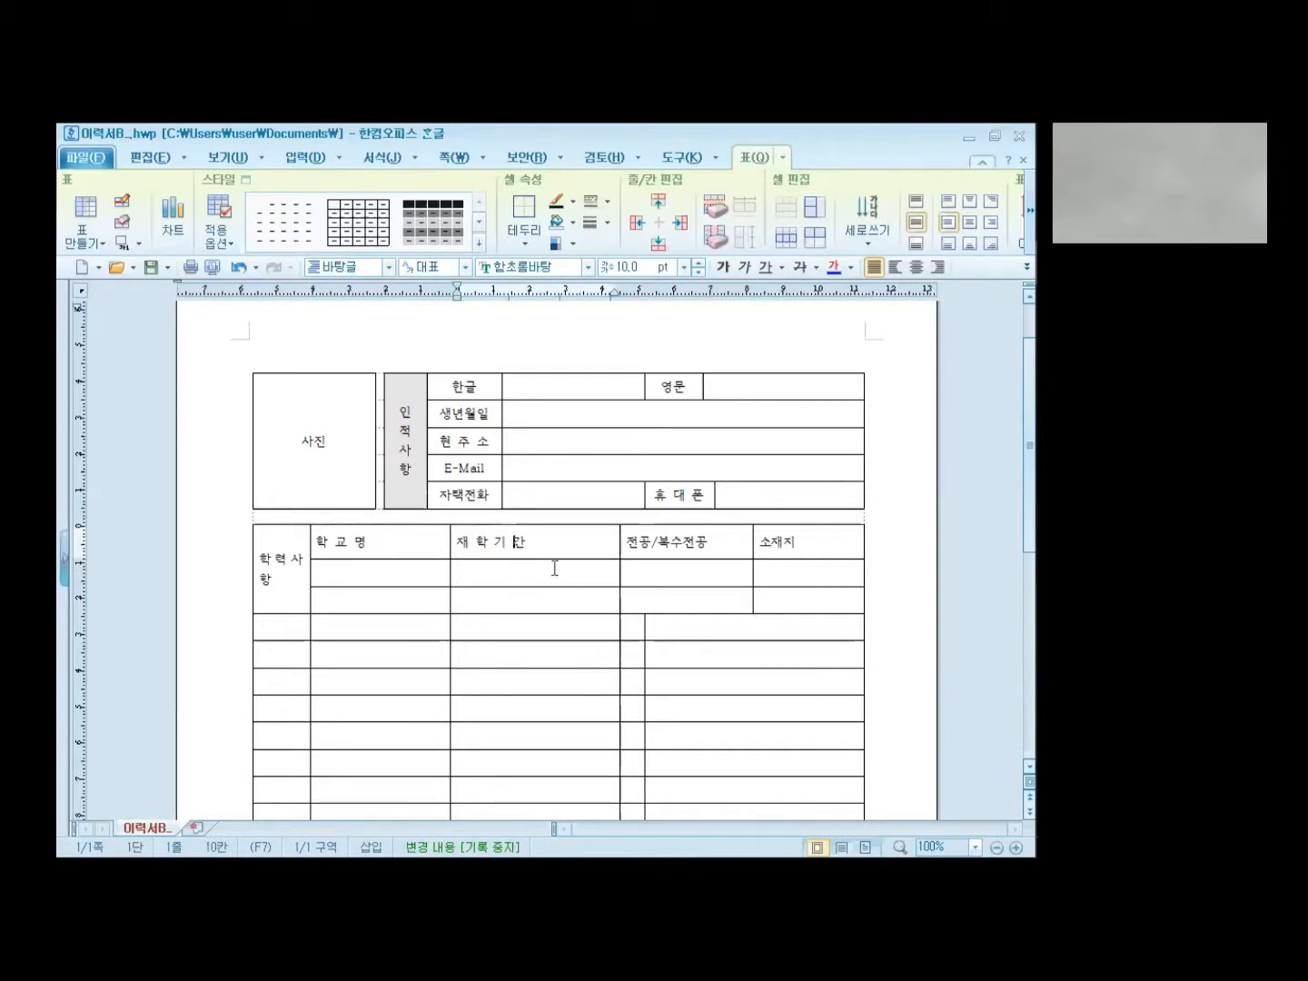
{"action": "left_click", "coordinate": [634, 544]}
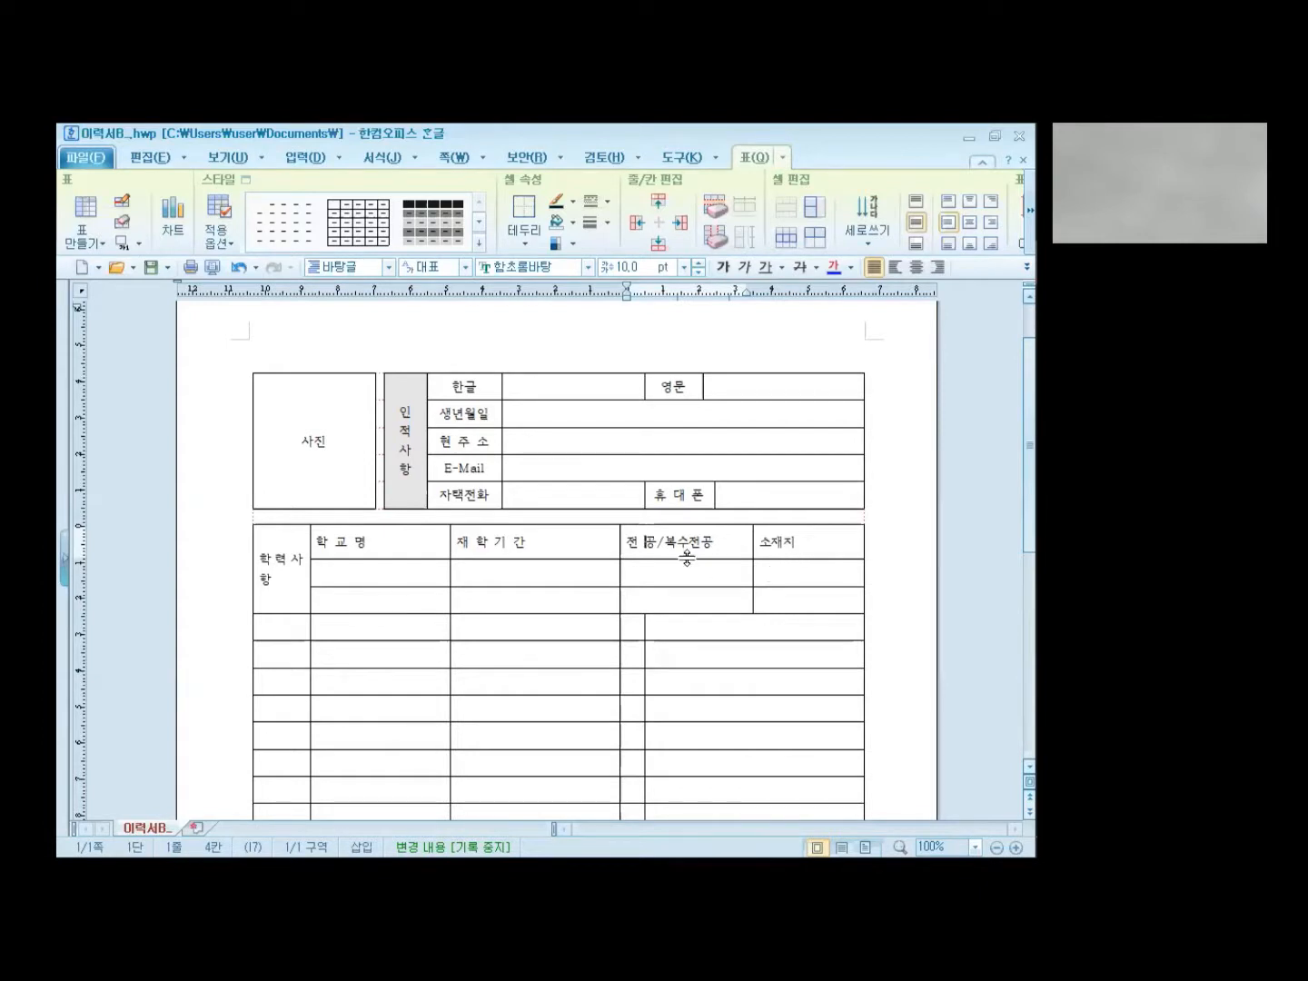
Center the text of the four header cells from 학 교 명 to 소재지
{"action": "left_click_drag", "start_coordinate": [315, 542], "coordinate": [770, 550]}
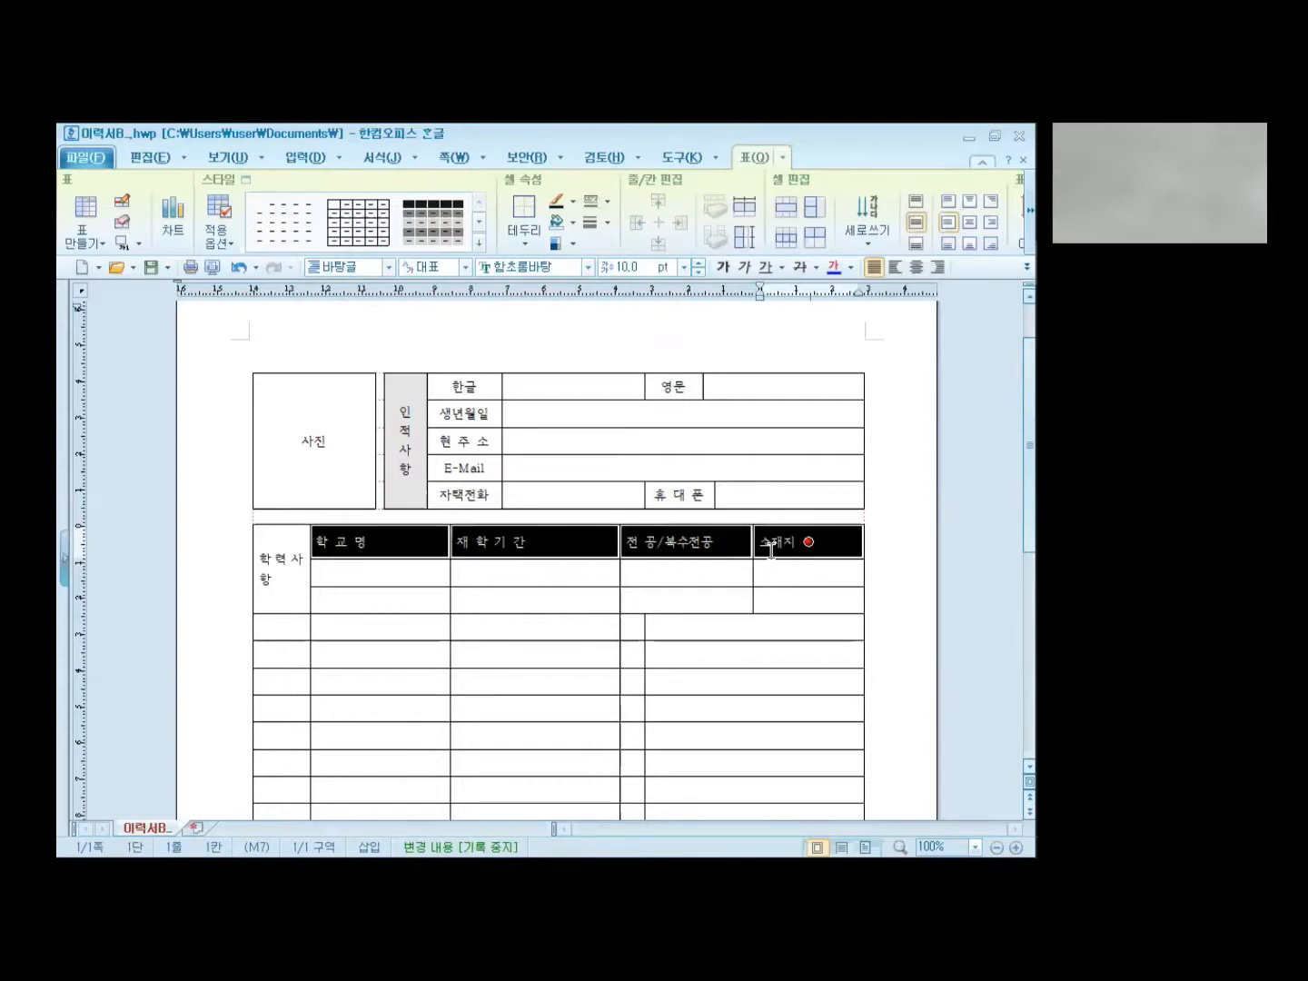
{"action": "right_click", "coordinate": [575, 543]}
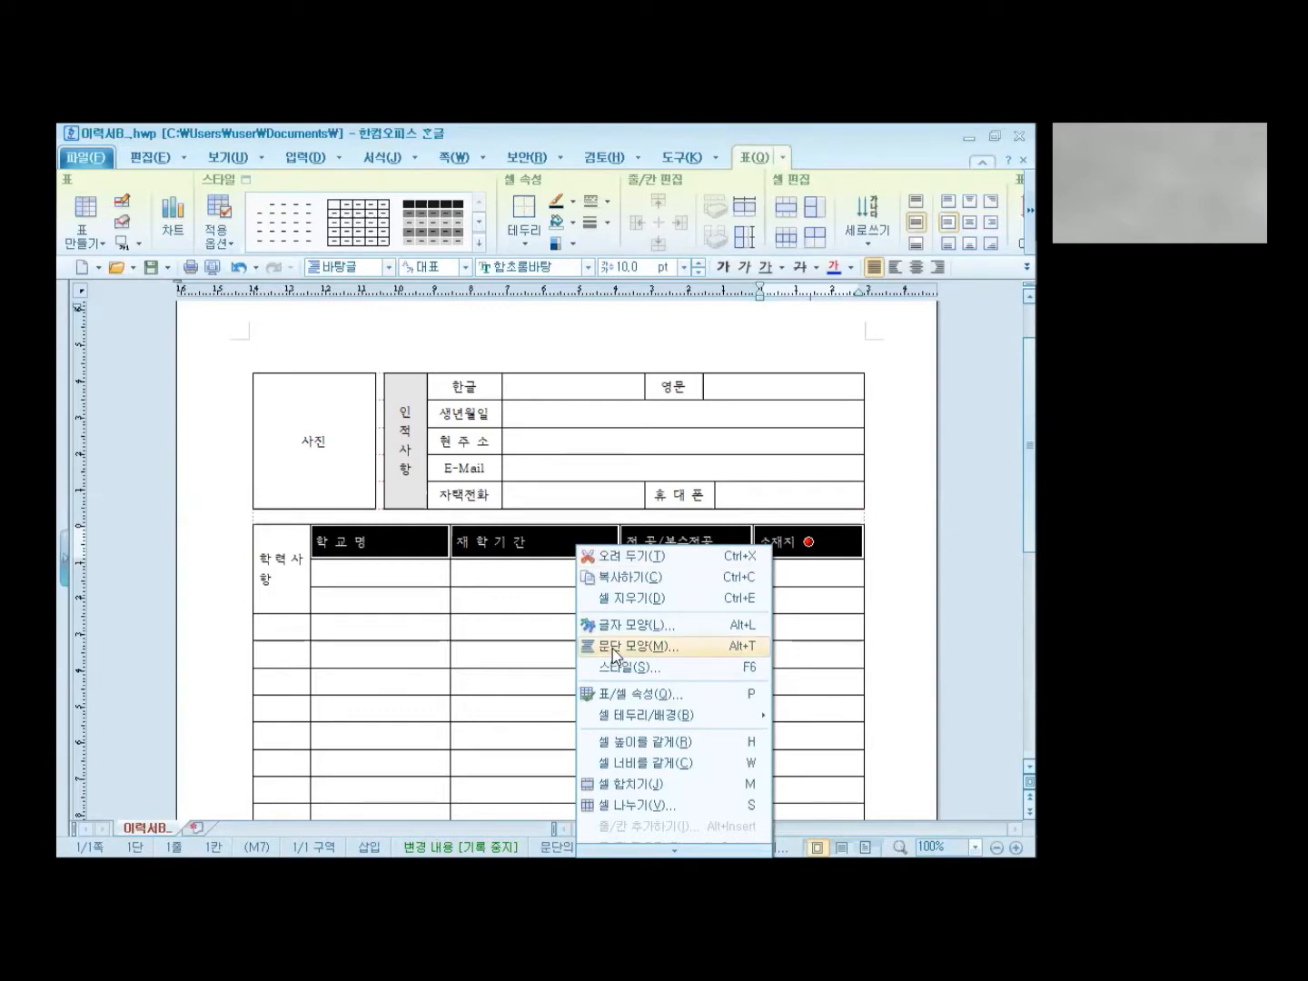
{"action": "left_click", "coordinate": [920, 269]}
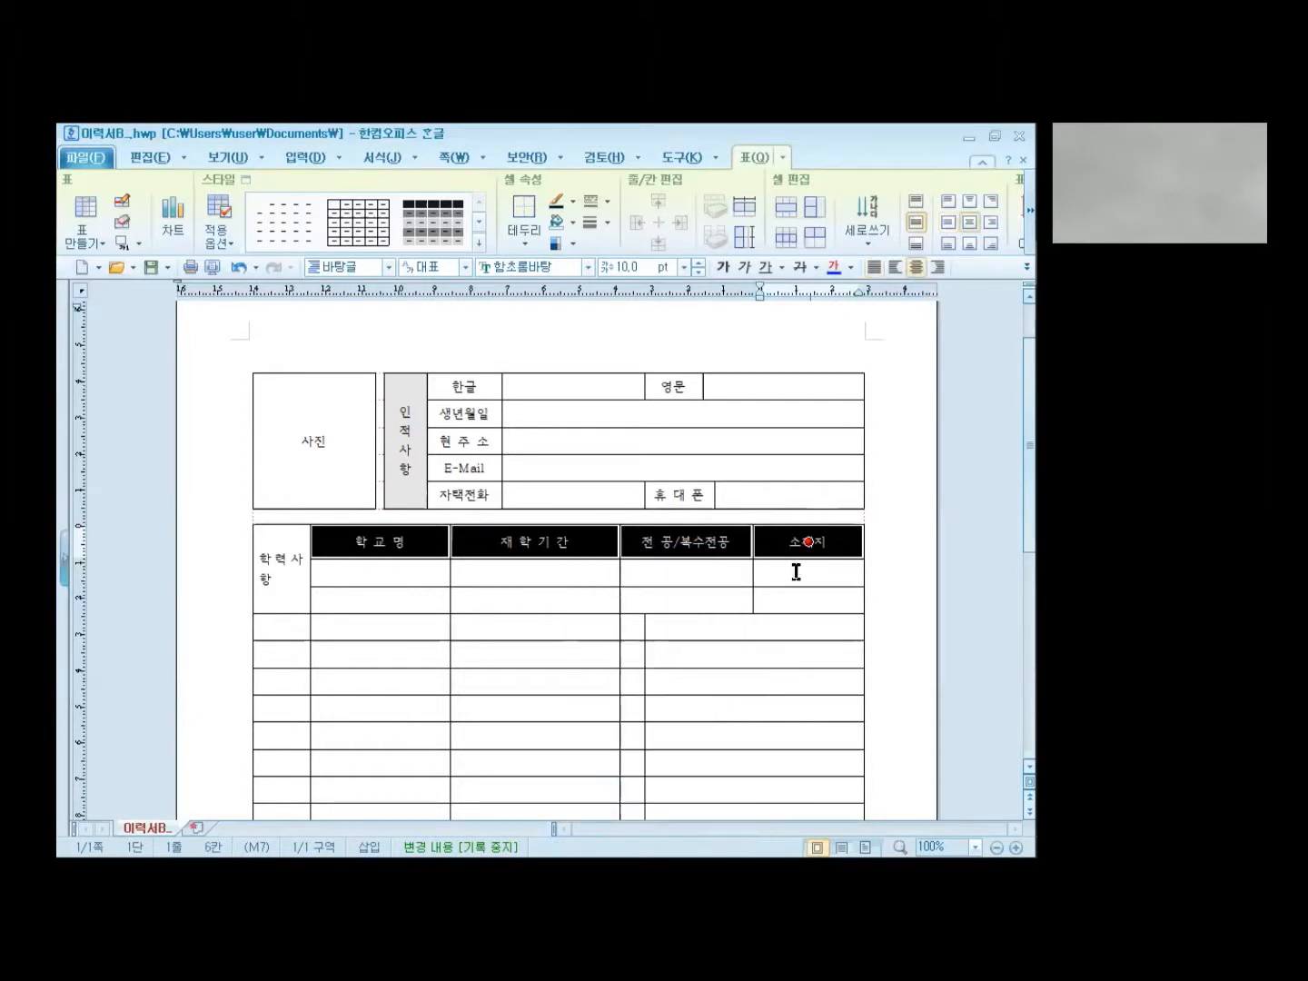
{"action": "left_click", "coordinate": [862, 547]}
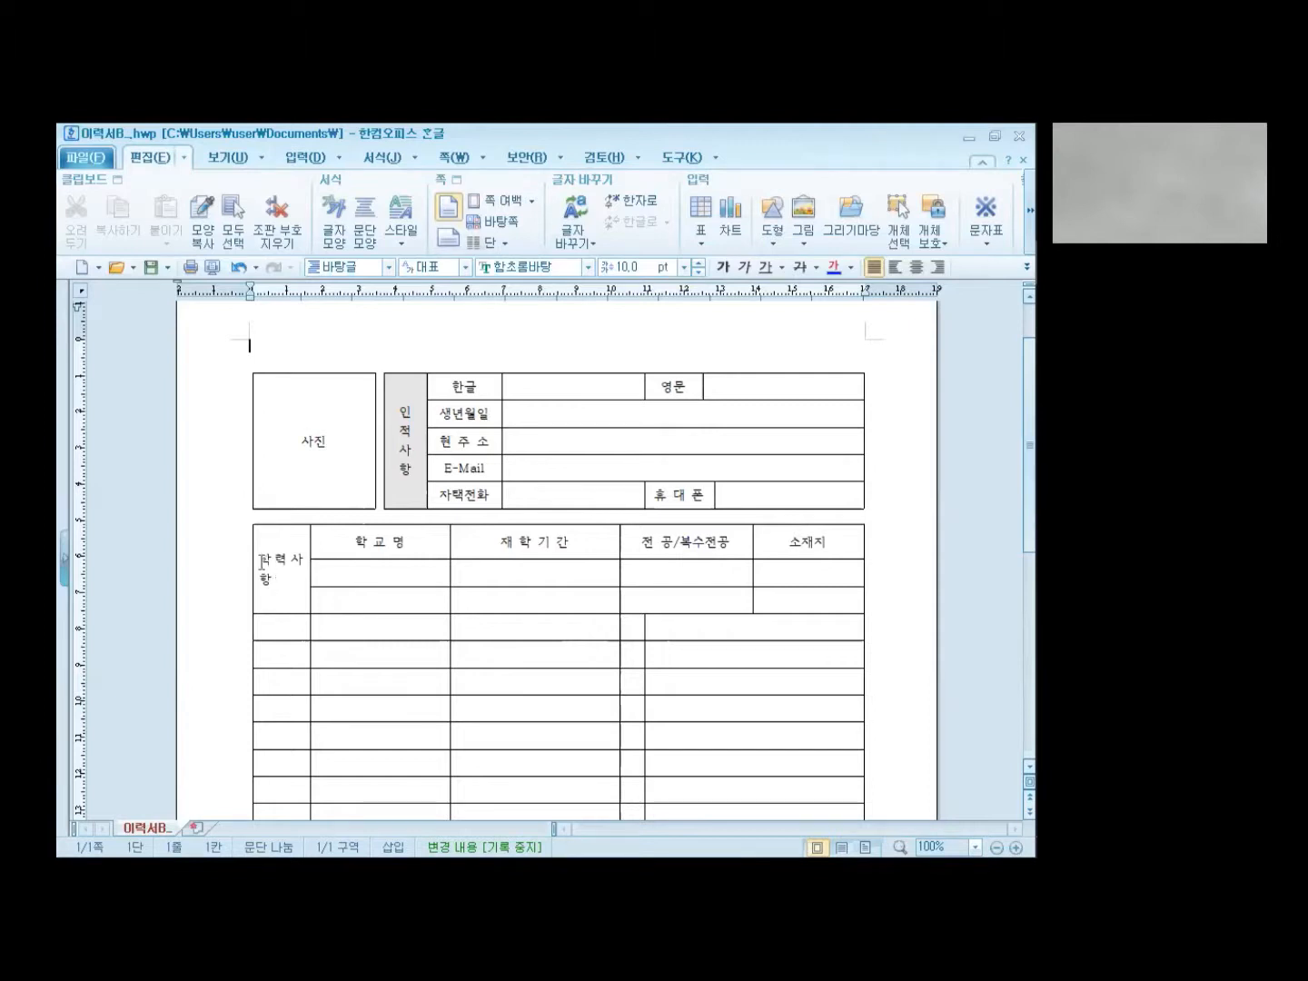
Switch the 학력사항 label to vertical writing and center it within its merged cell
{"action": "left_click_drag", "start_coordinate": [262, 559], "coordinate": [293, 584]}
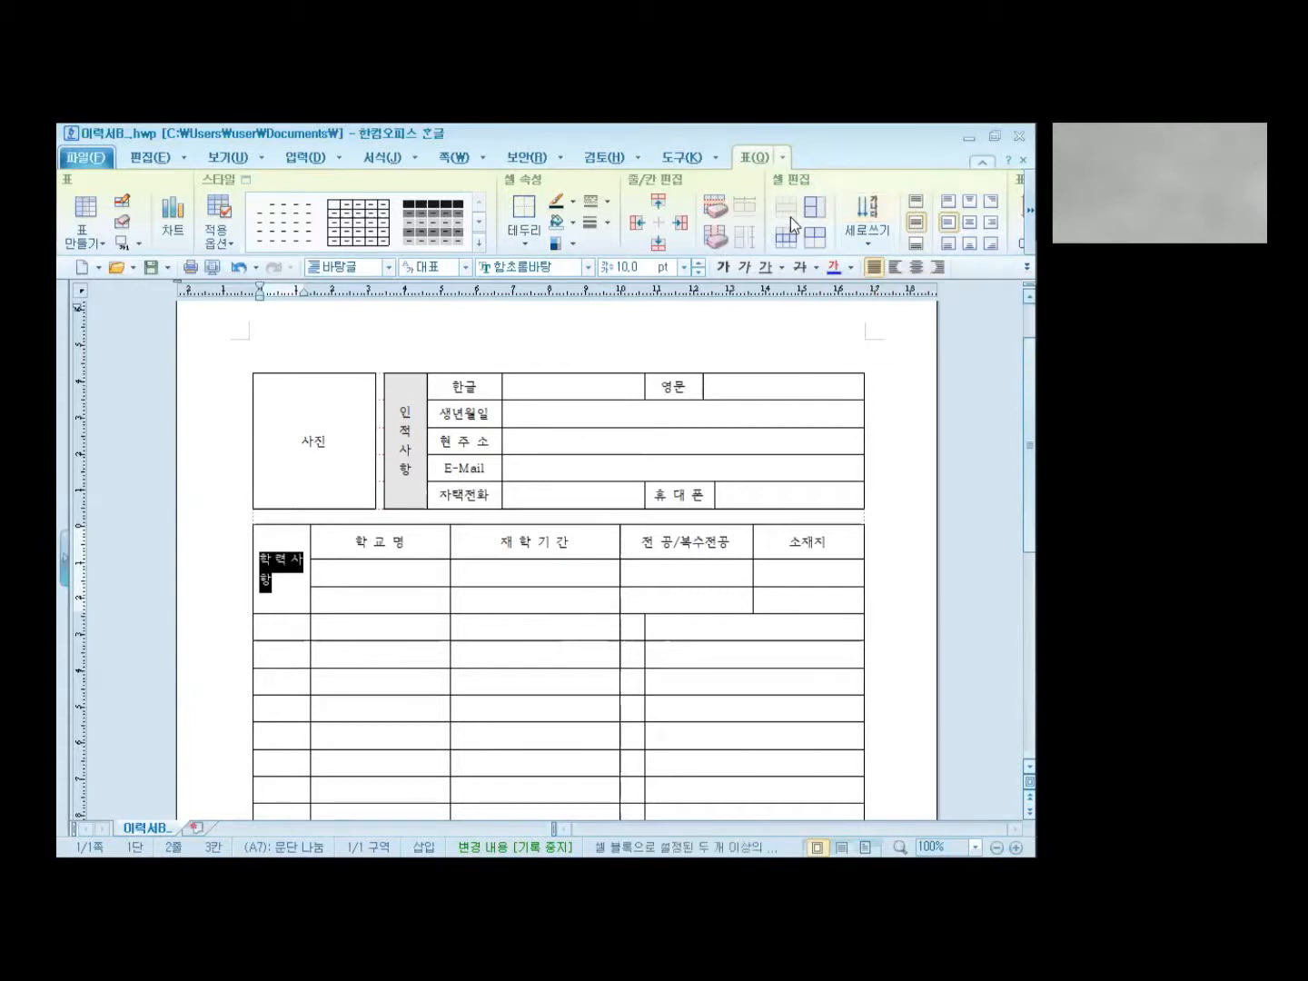
{"action": "left_click", "coordinate": [867, 210]}
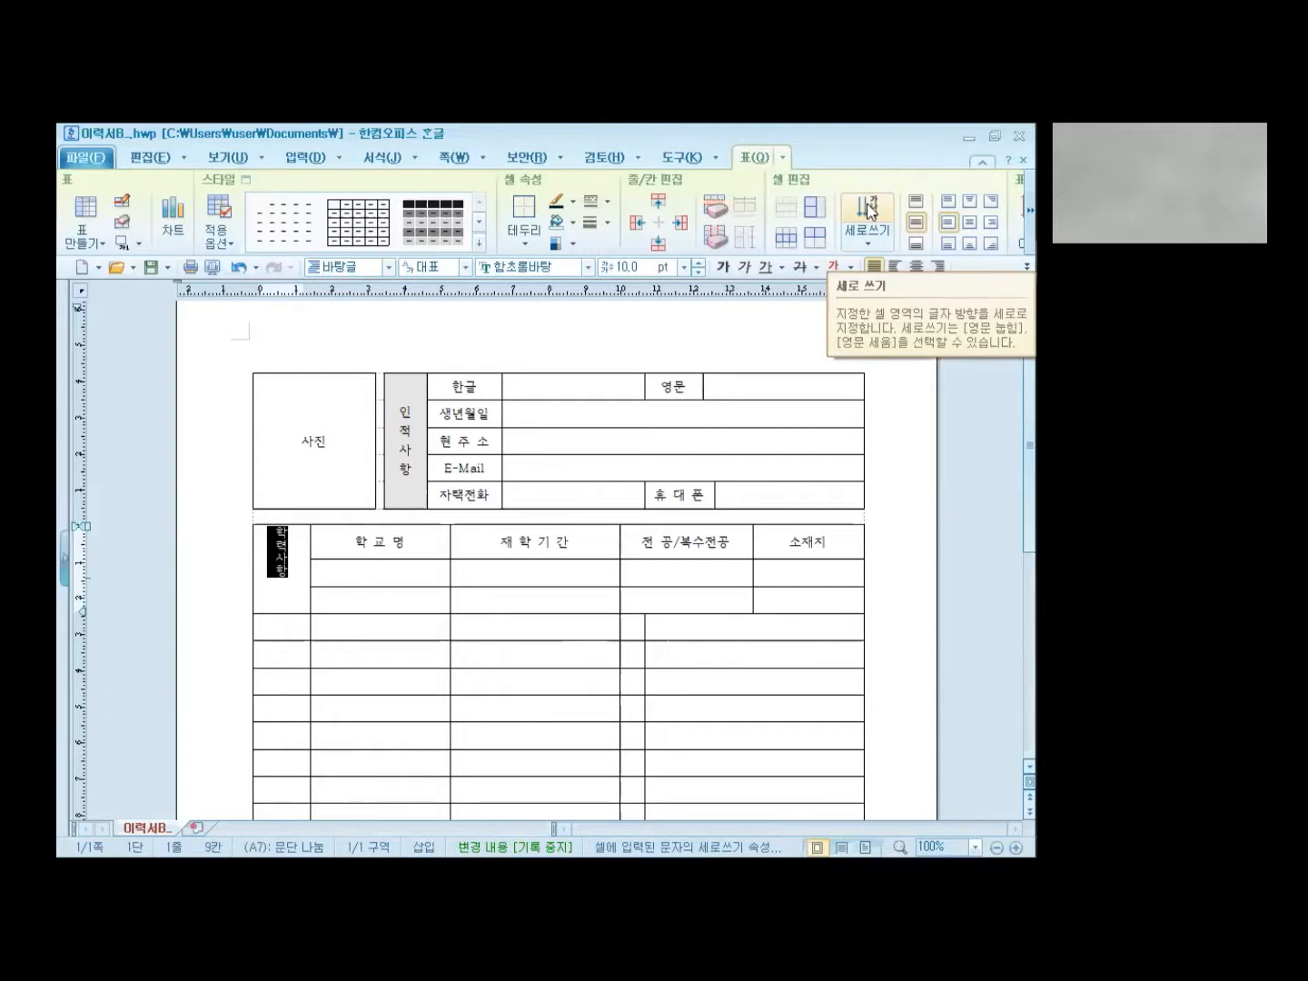
{"action": "left_click", "coordinate": [969, 225]}
{"action": "key", "text": "Escape"}
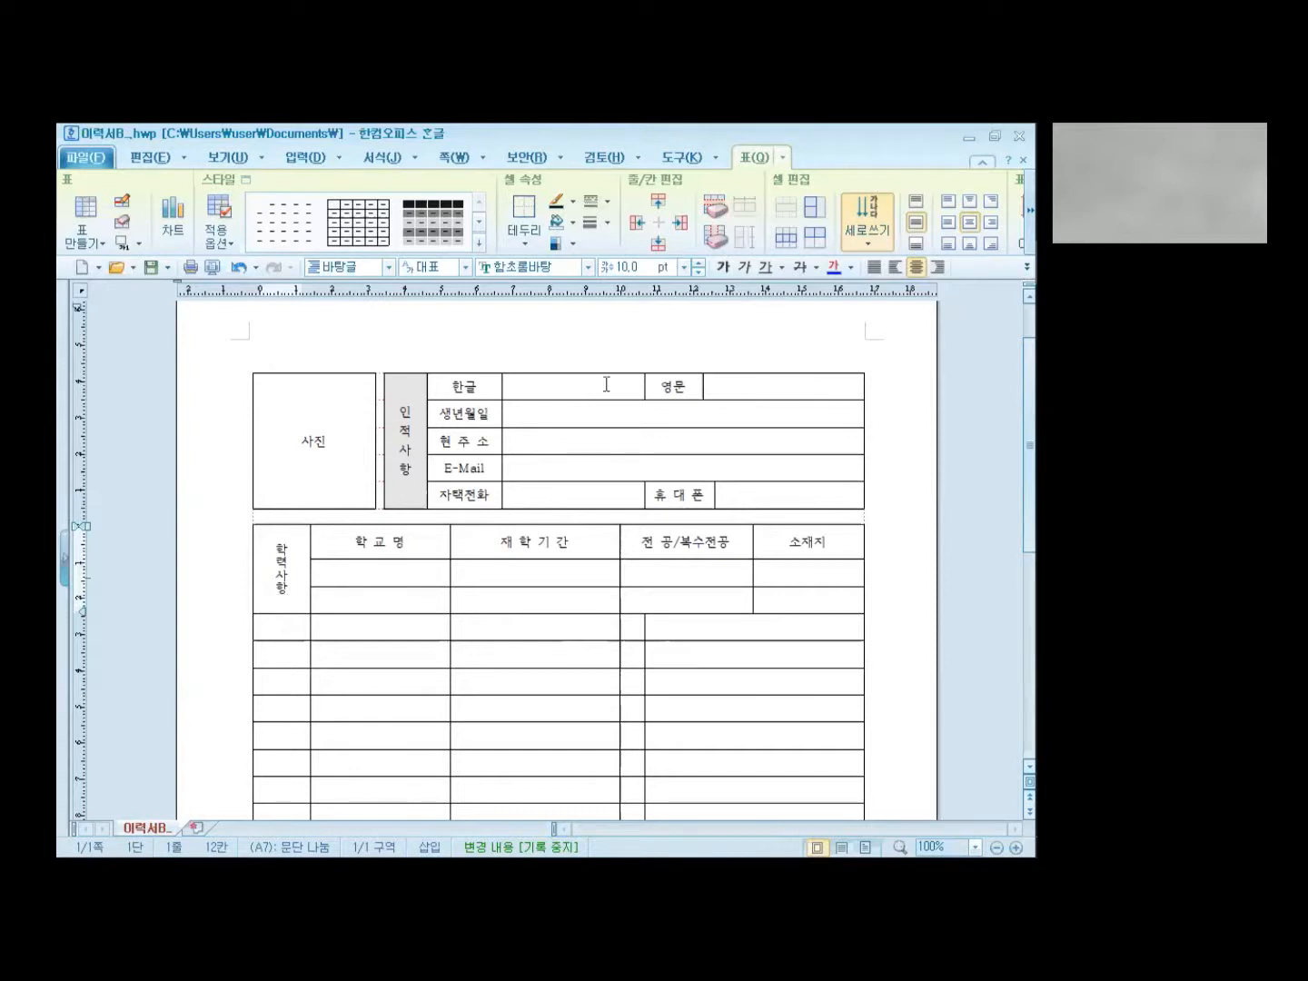
Add spaces between the characters of the vertical 학력사항 label
{"action": "left_click", "coordinate": [281, 560]}
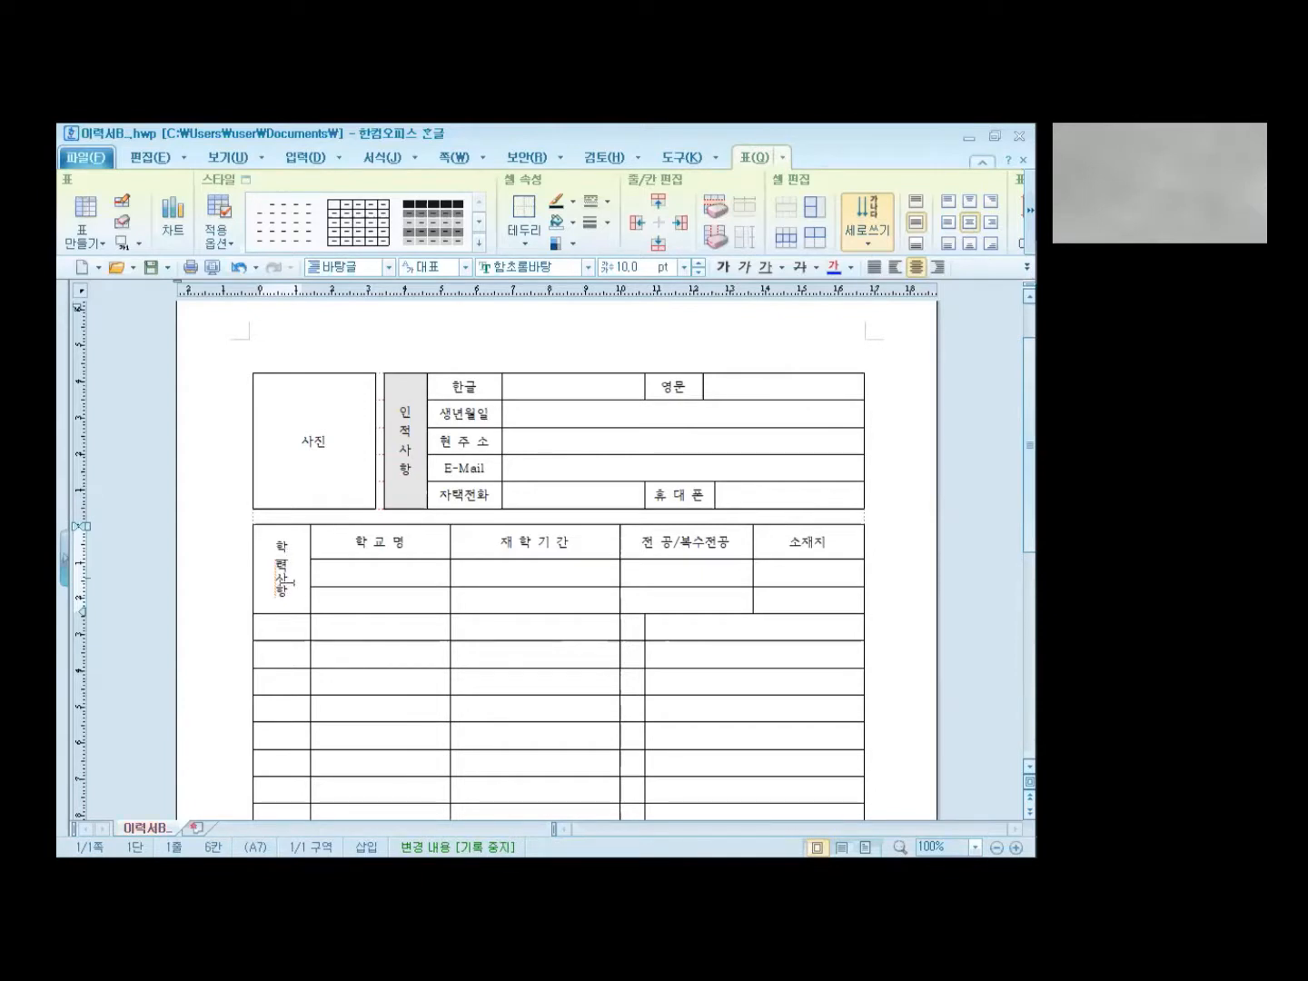
{"action": "left_click", "coordinate": [284, 587]}
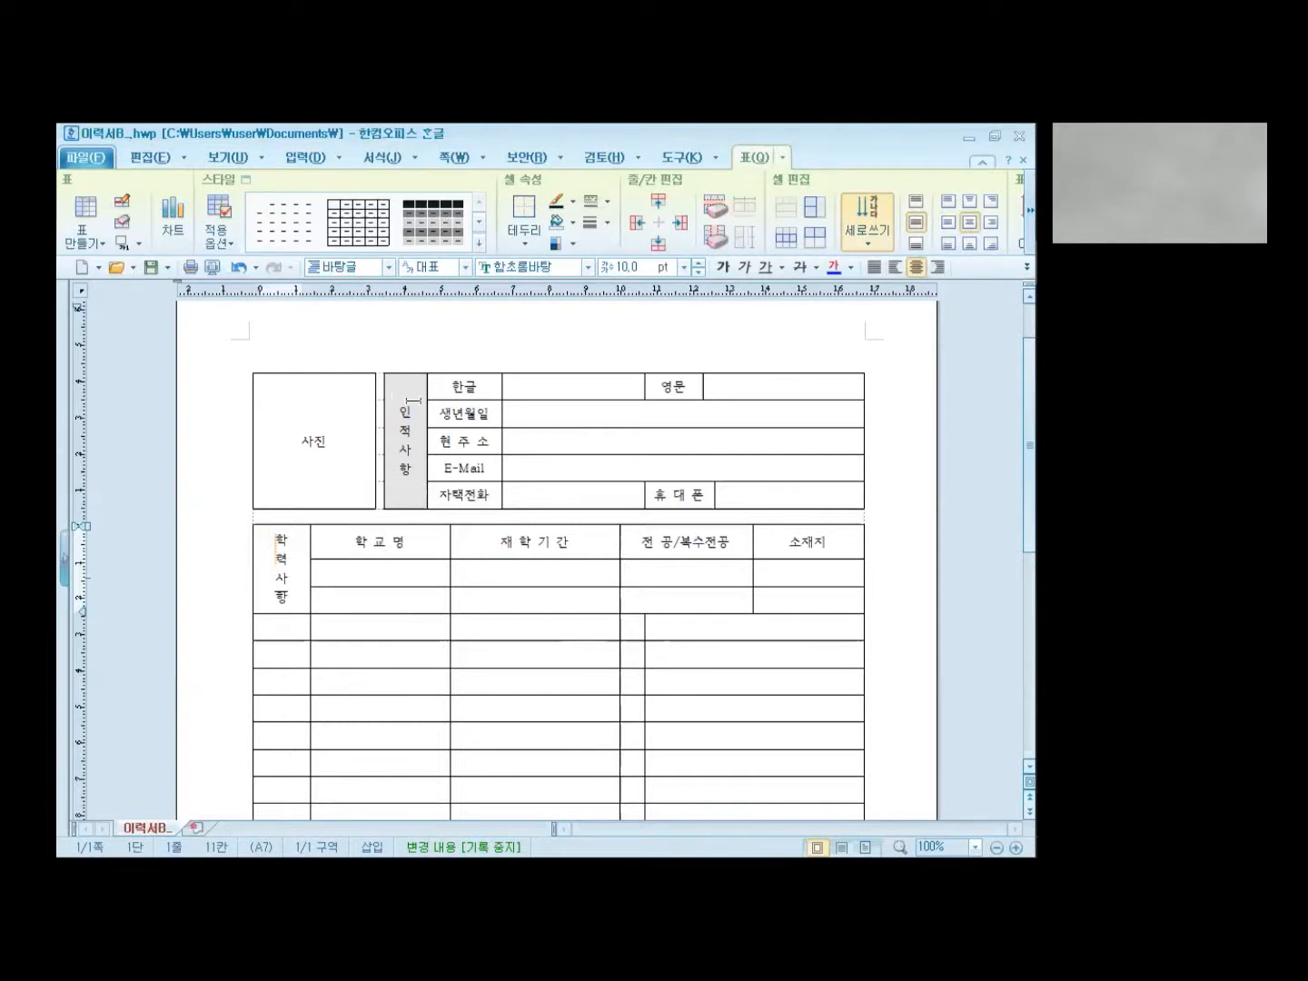
Fill the vertical 학력사항 label cell with a light grey background color
{"action": "right_click", "coordinate": [271, 550]}
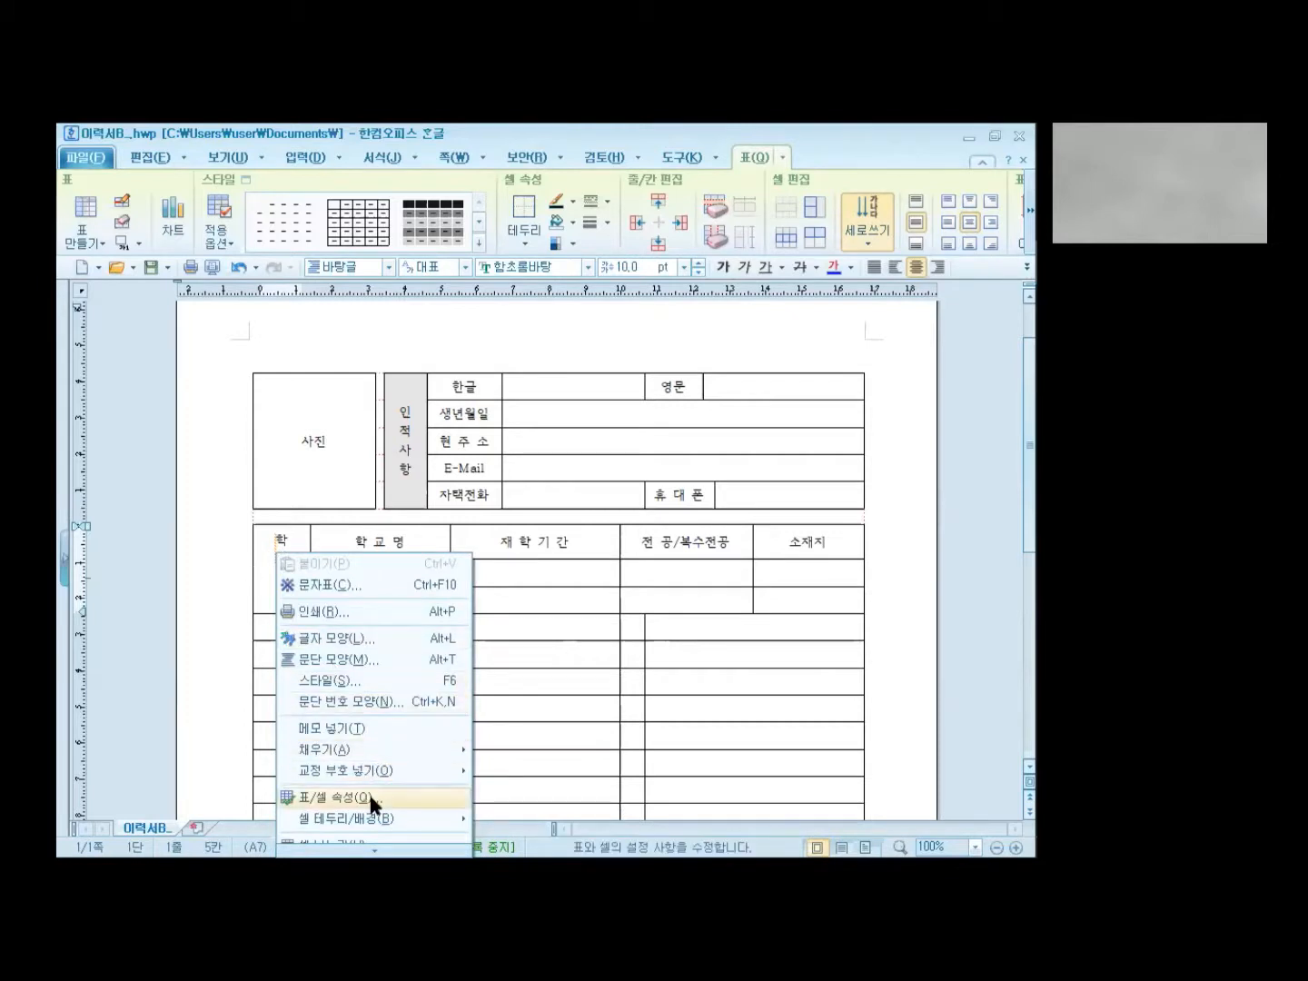
{"action": "mouse_move", "coordinate": [367, 819]}
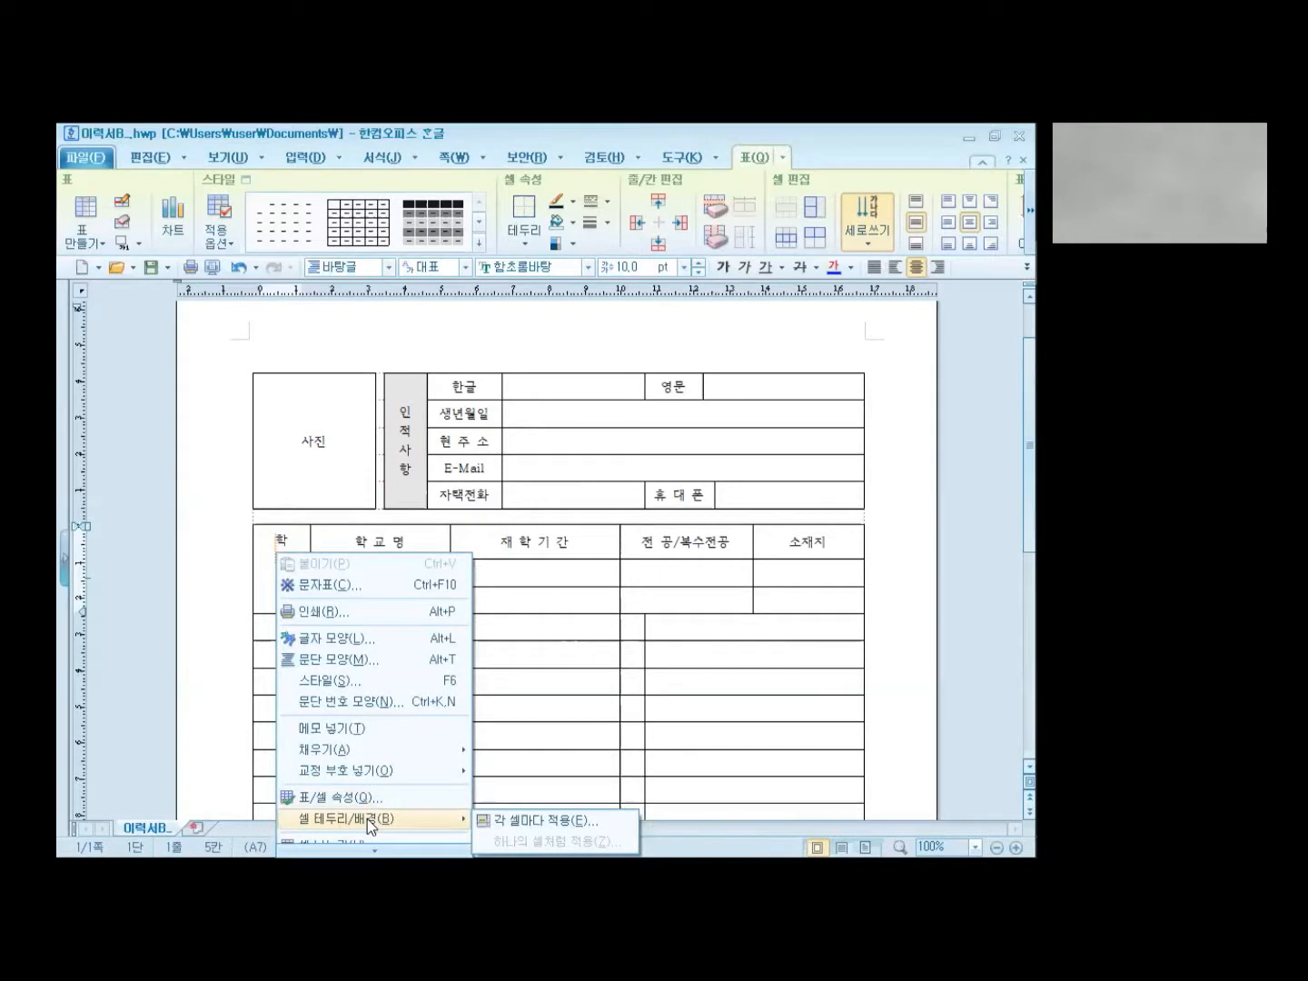
{"action": "left_click", "coordinate": [496, 818]}
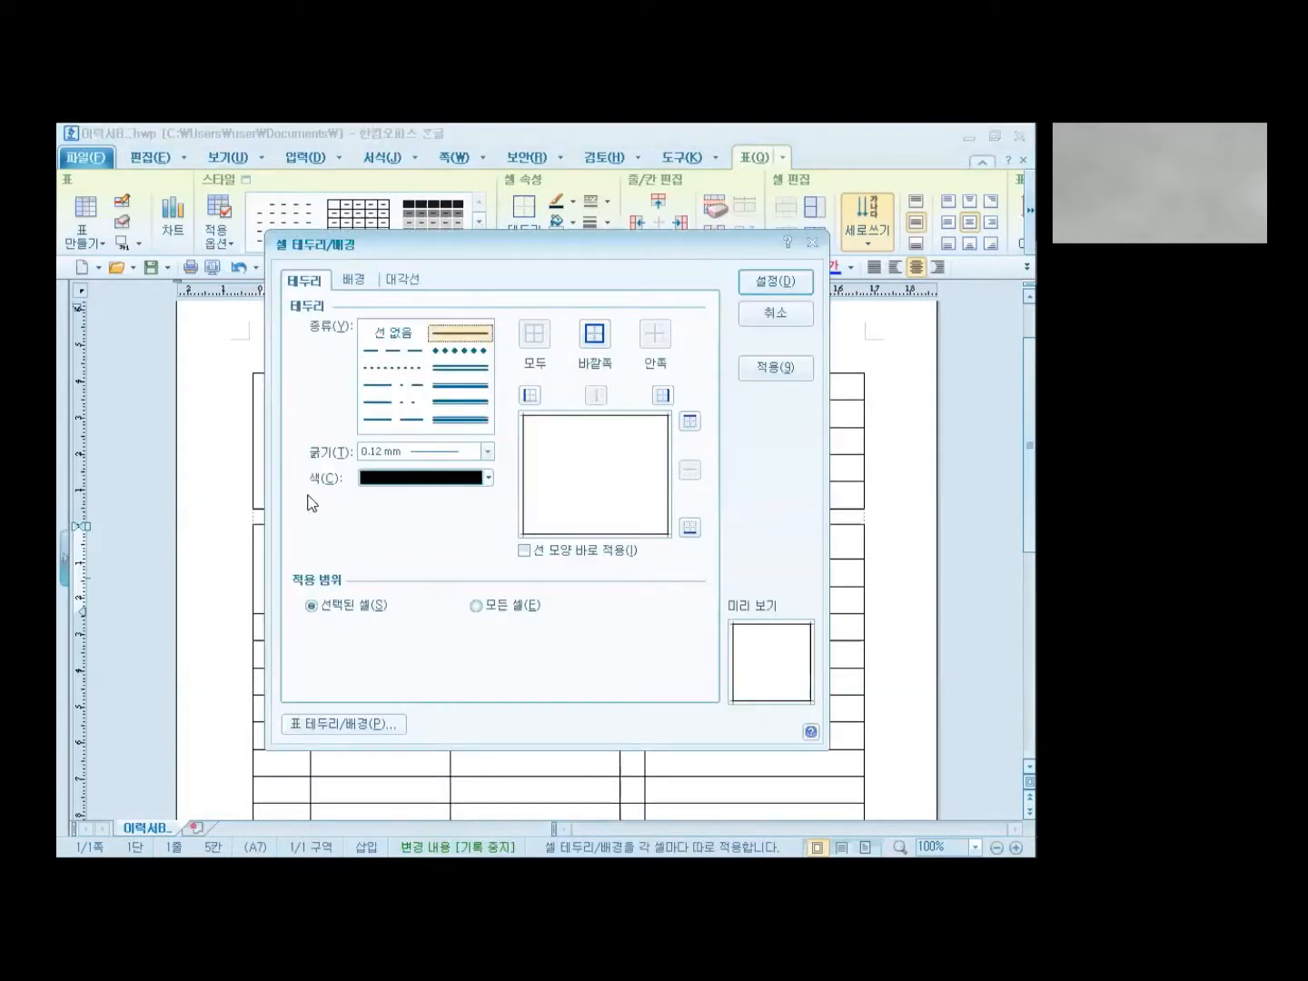
{"action": "left_click", "coordinate": [356, 280]}
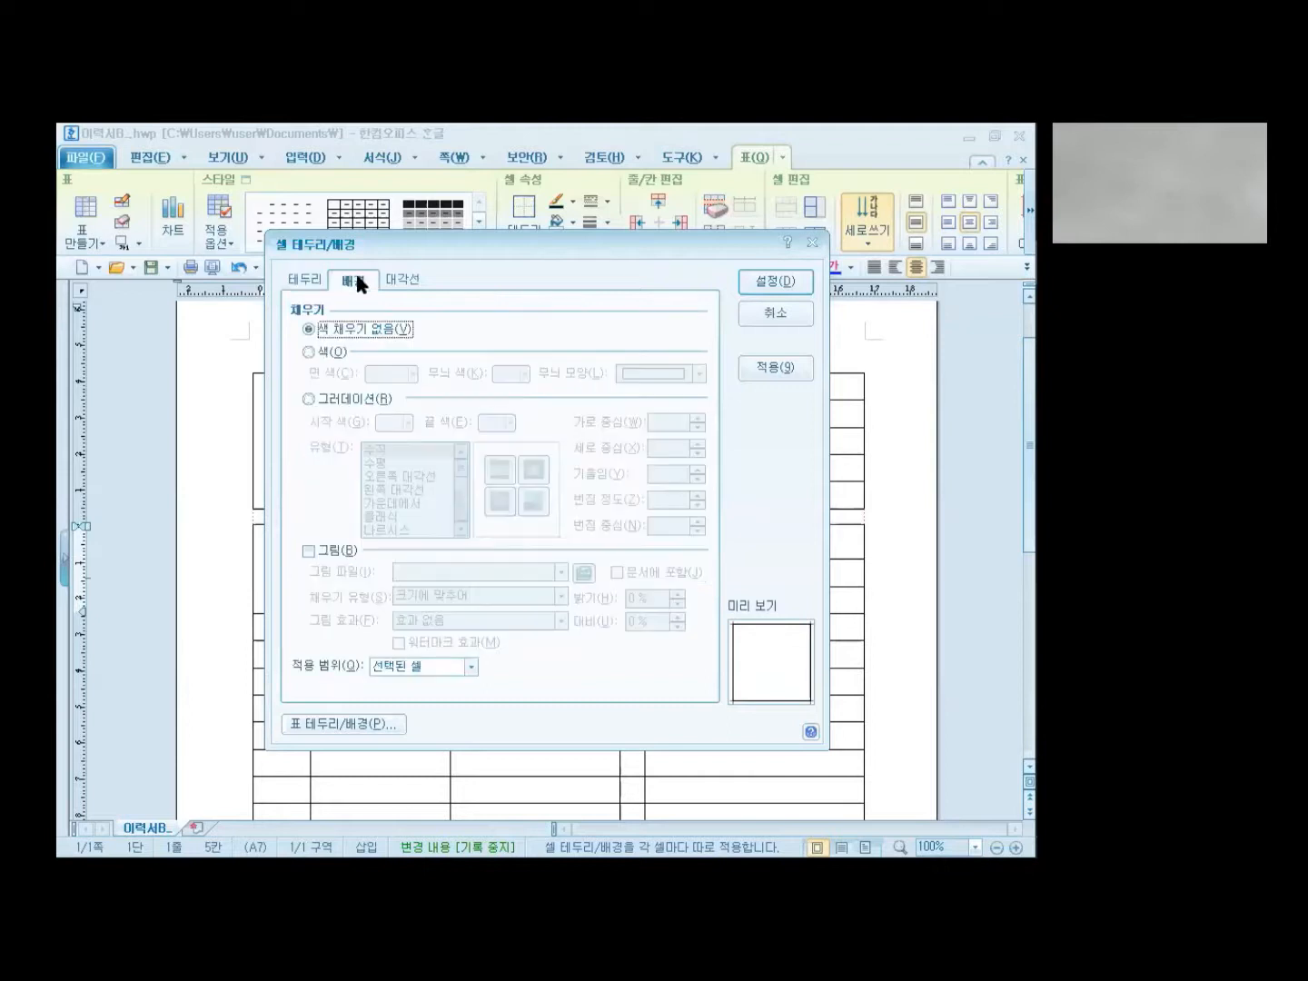
{"action": "left_click", "coordinate": [308, 353]}
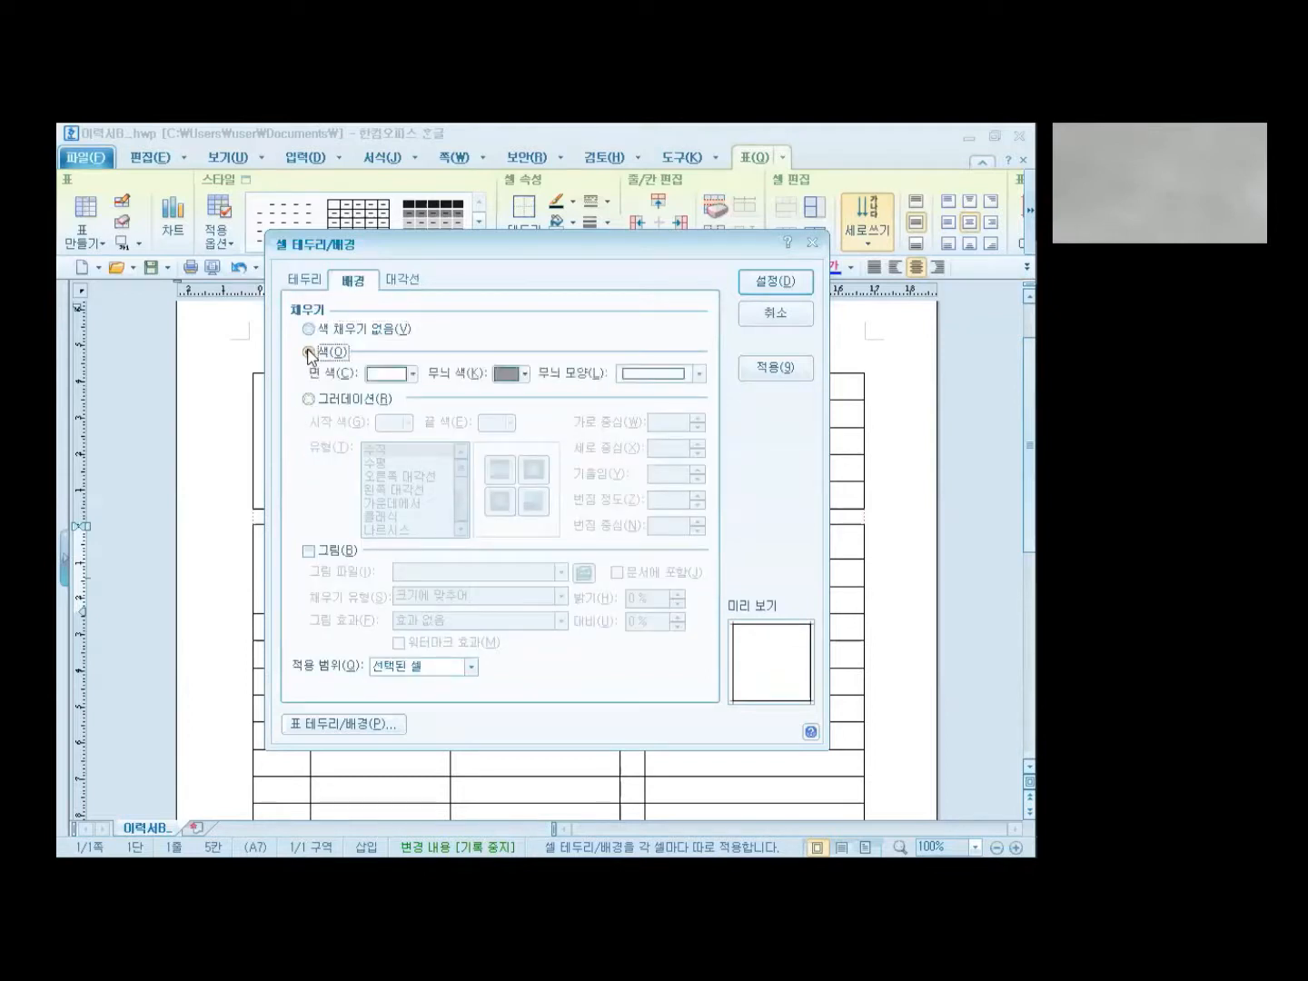
{"action": "left_click", "coordinate": [412, 373]}
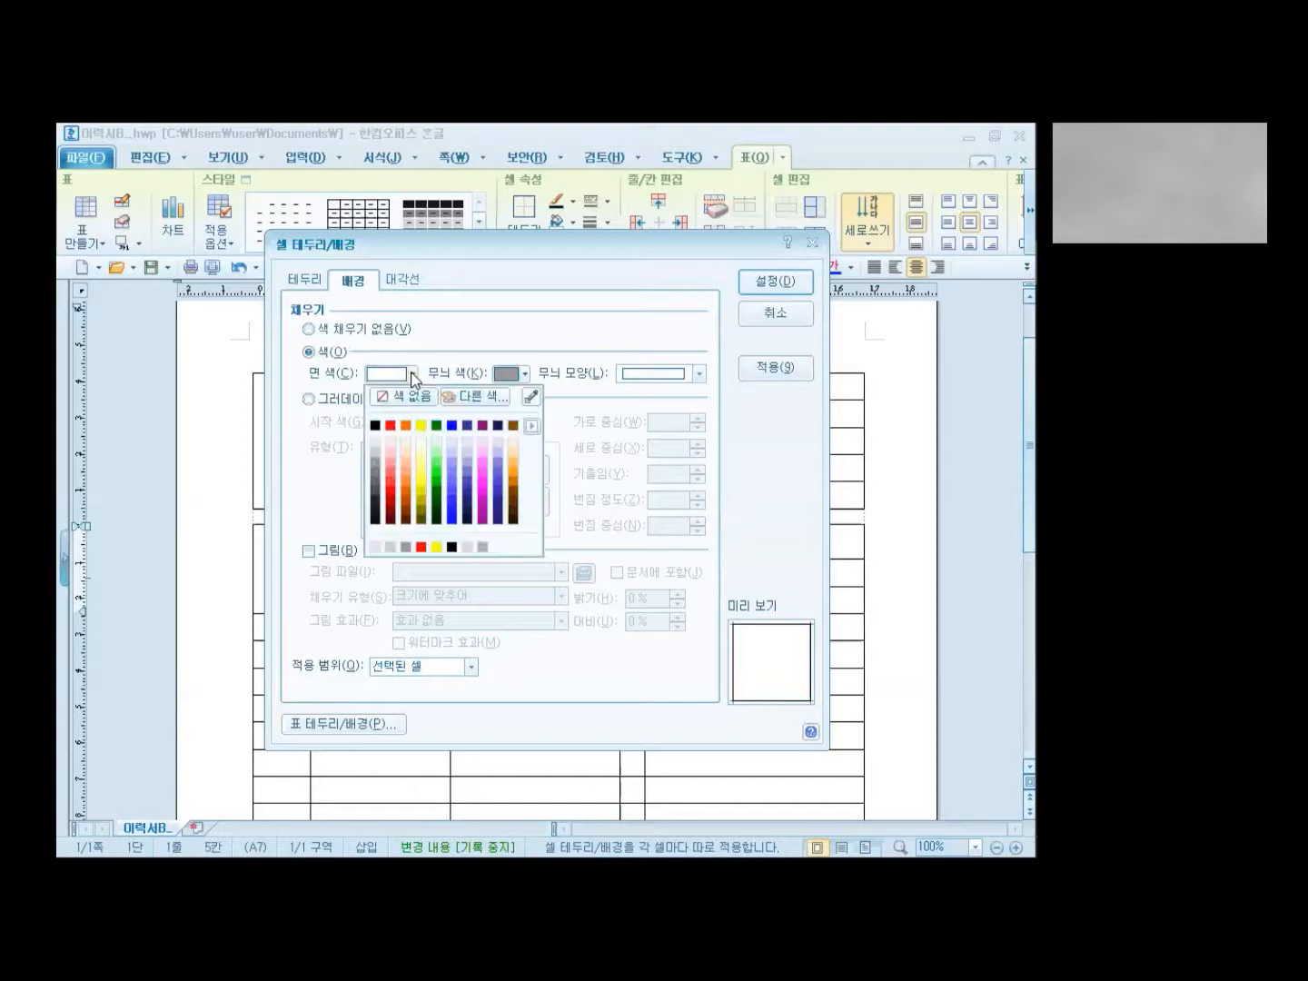
{"action": "left_click", "coordinate": [374, 446]}
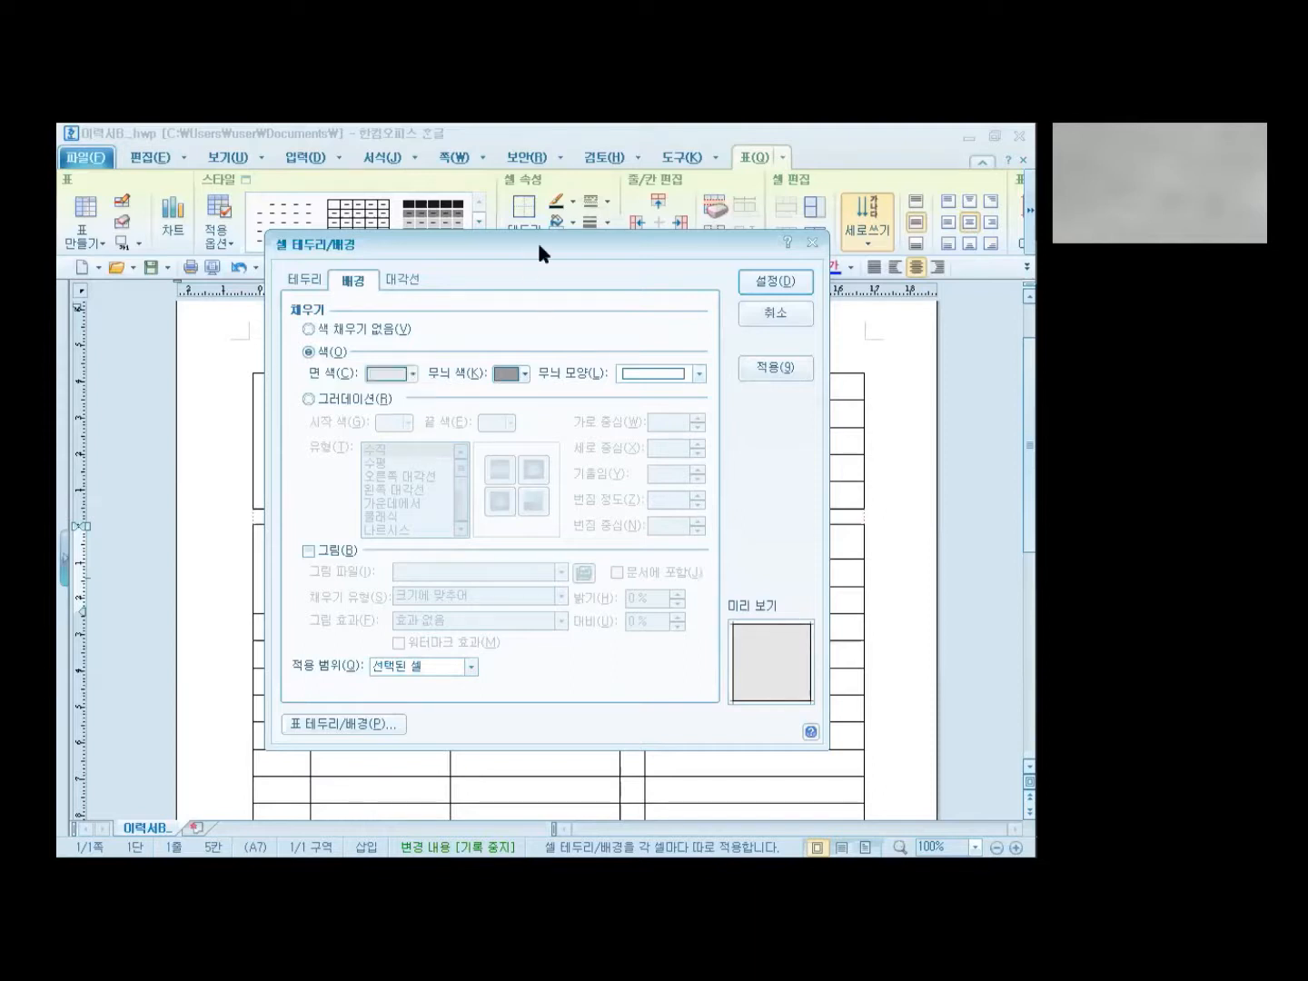
{"action": "left_click_drag", "start_coordinate": [536, 241], "coordinate": [608, 225]}
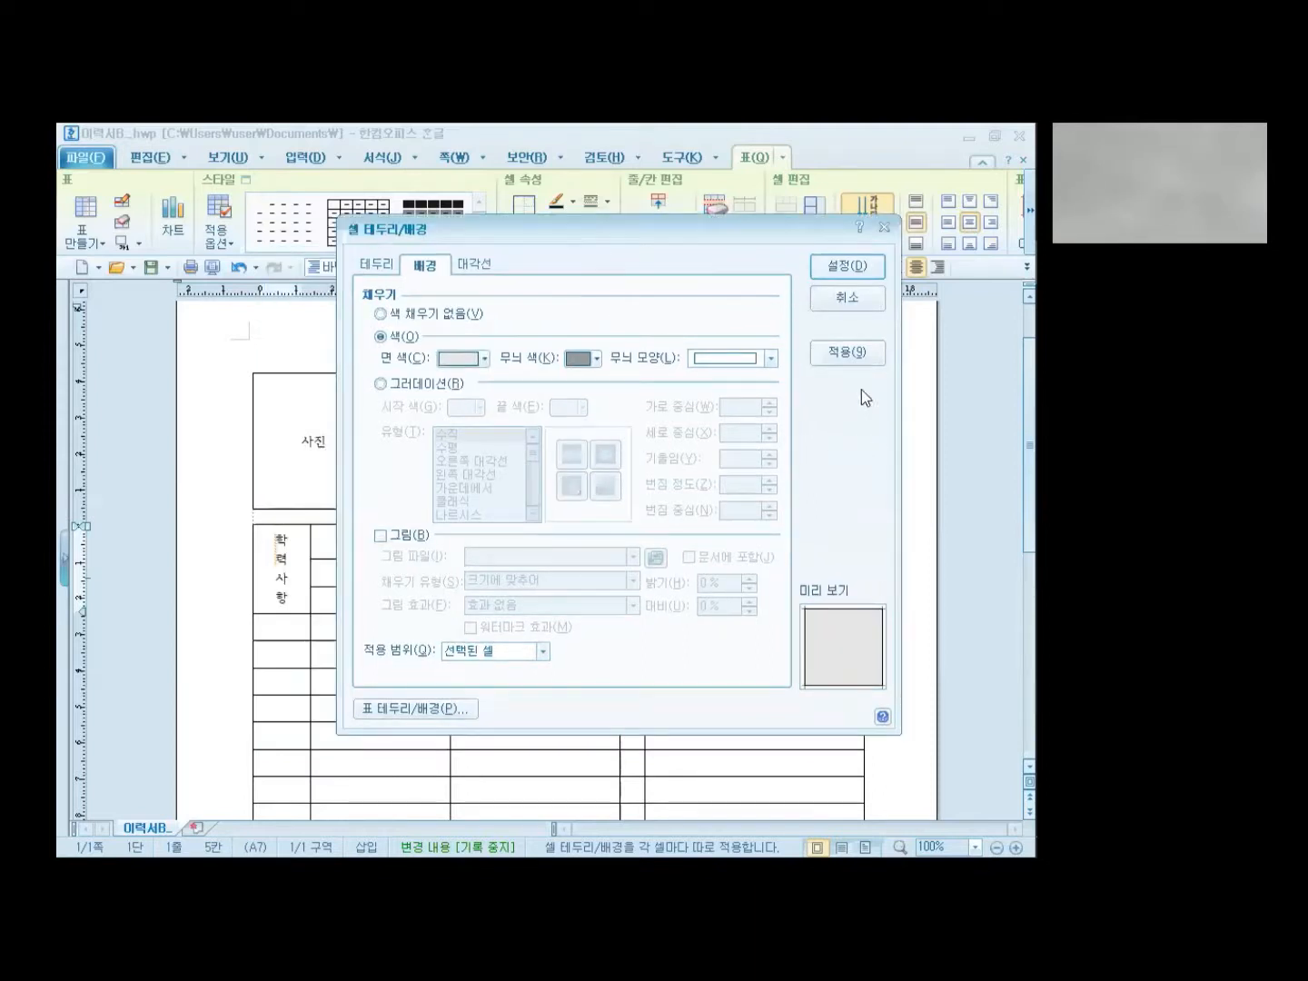
{"action": "left_click", "coordinate": [845, 350]}
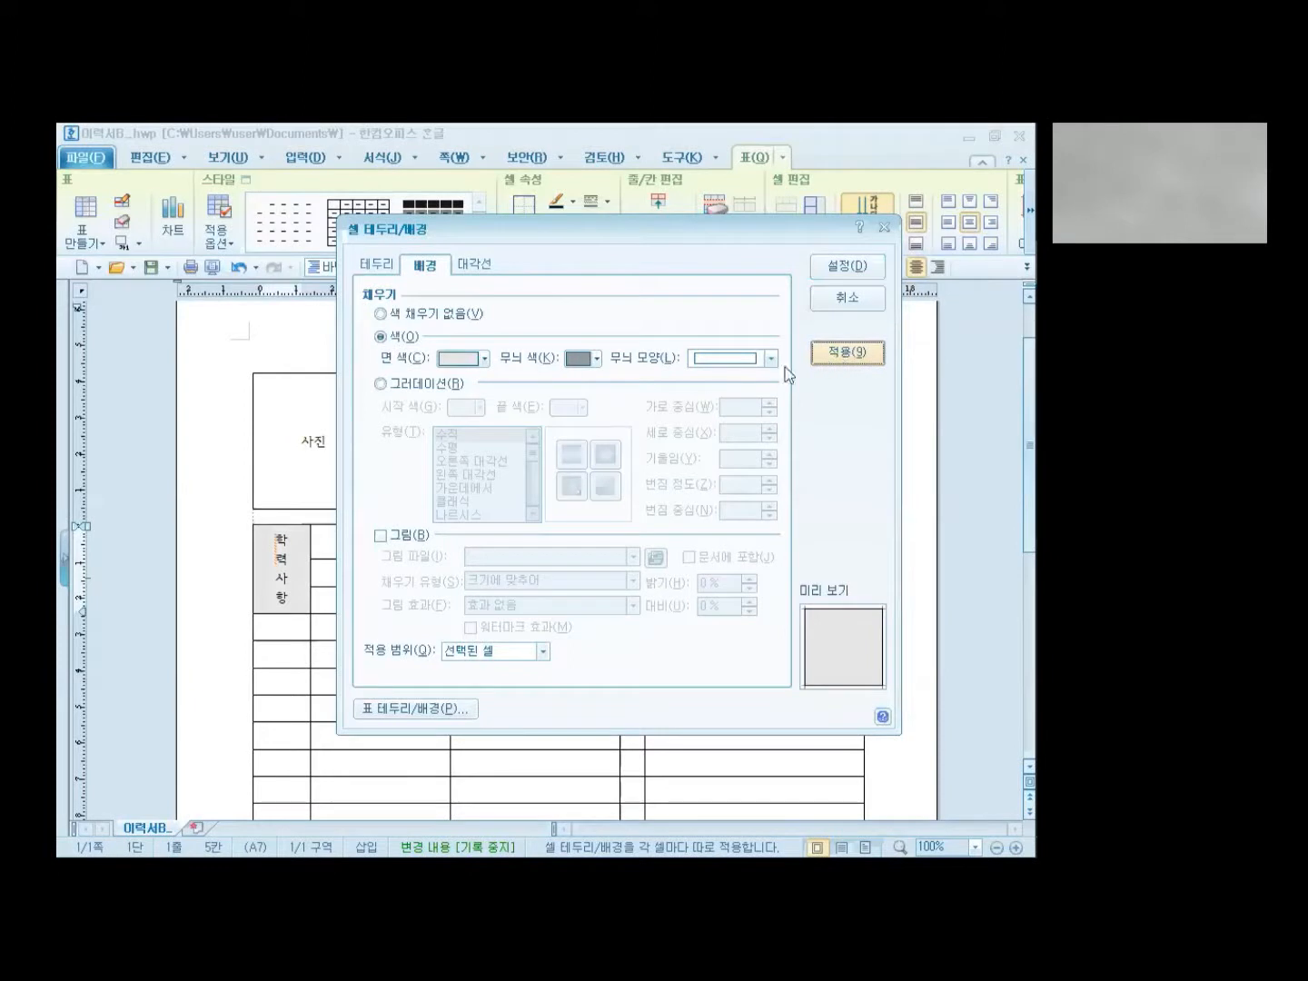
{"action": "left_click", "coordinate": [829, 265]}
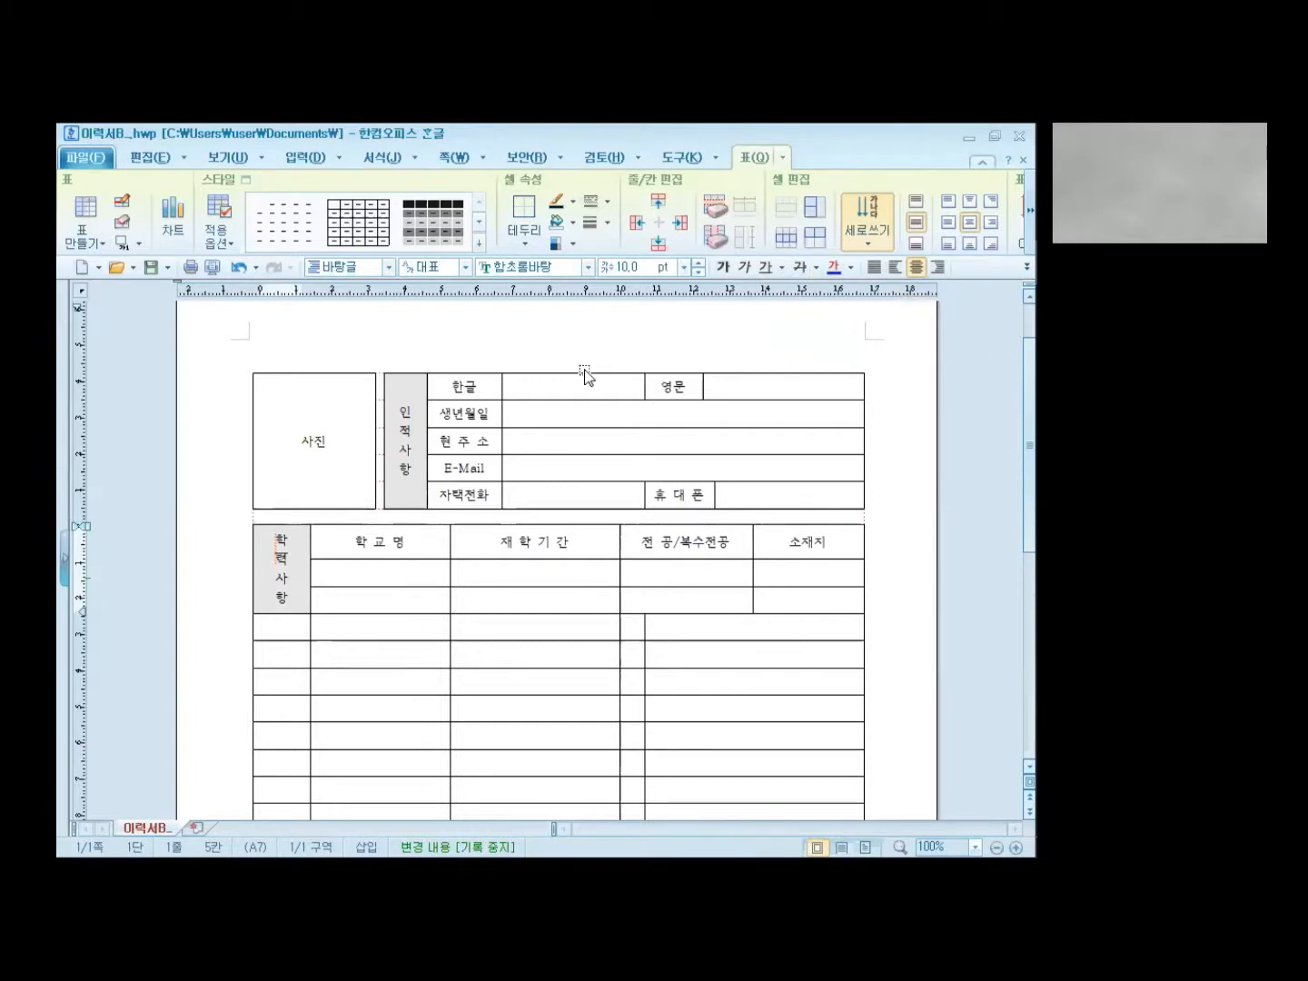
Give the four header cells from 학 교 명 to 소재지 a 0.5 mm double-line bottom border
{"action": "left_click", "coordinate": [315, 540]}
{"action": "left_click_drag", "start_coordinate": [403, 544], "coordinate": [808, 543]}
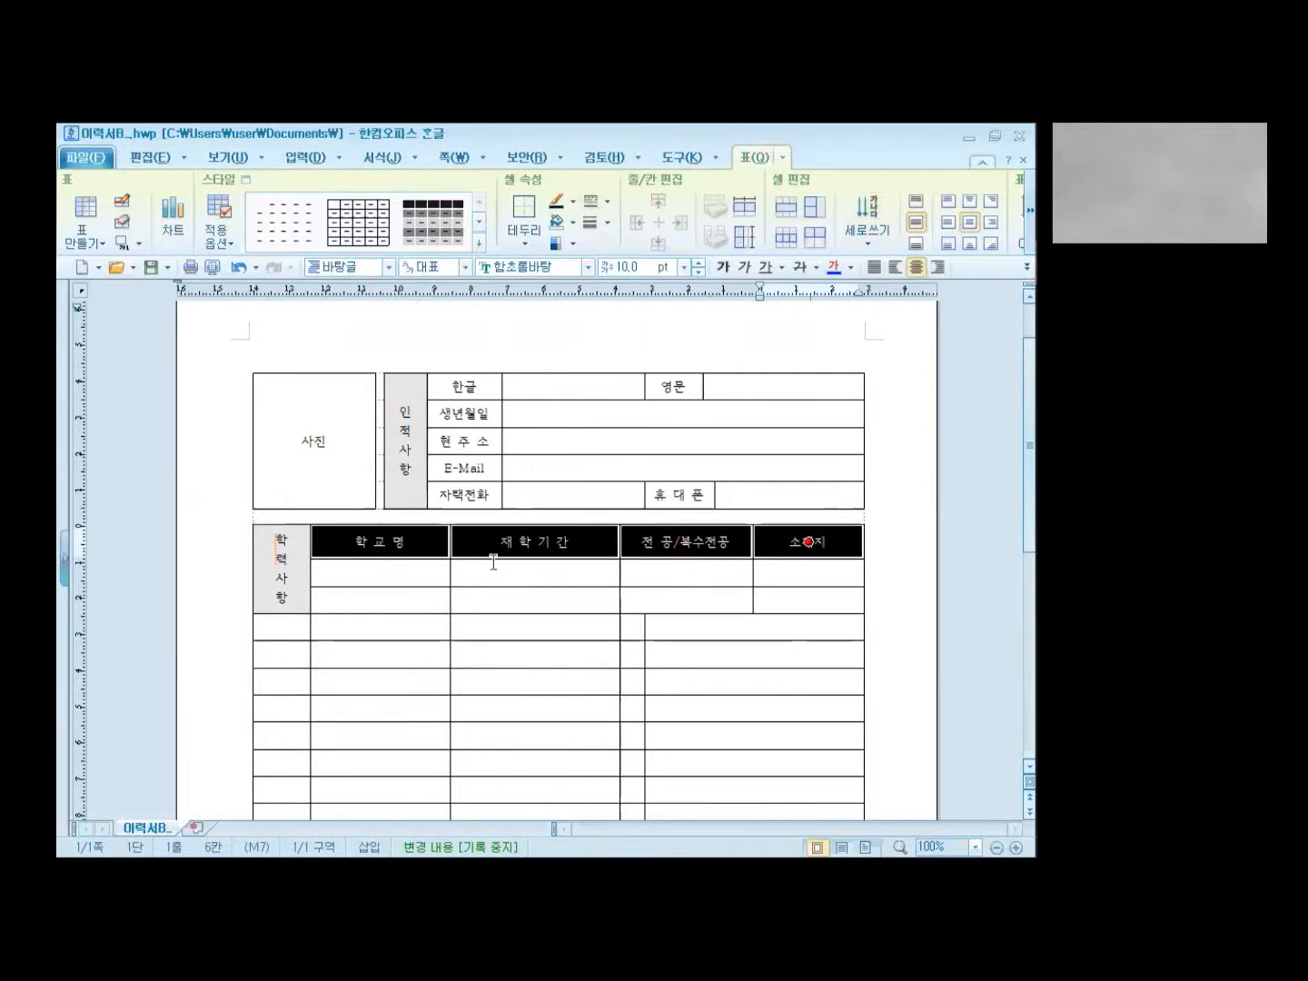
{"action": "right_click", "coordinate": [419, 541]}
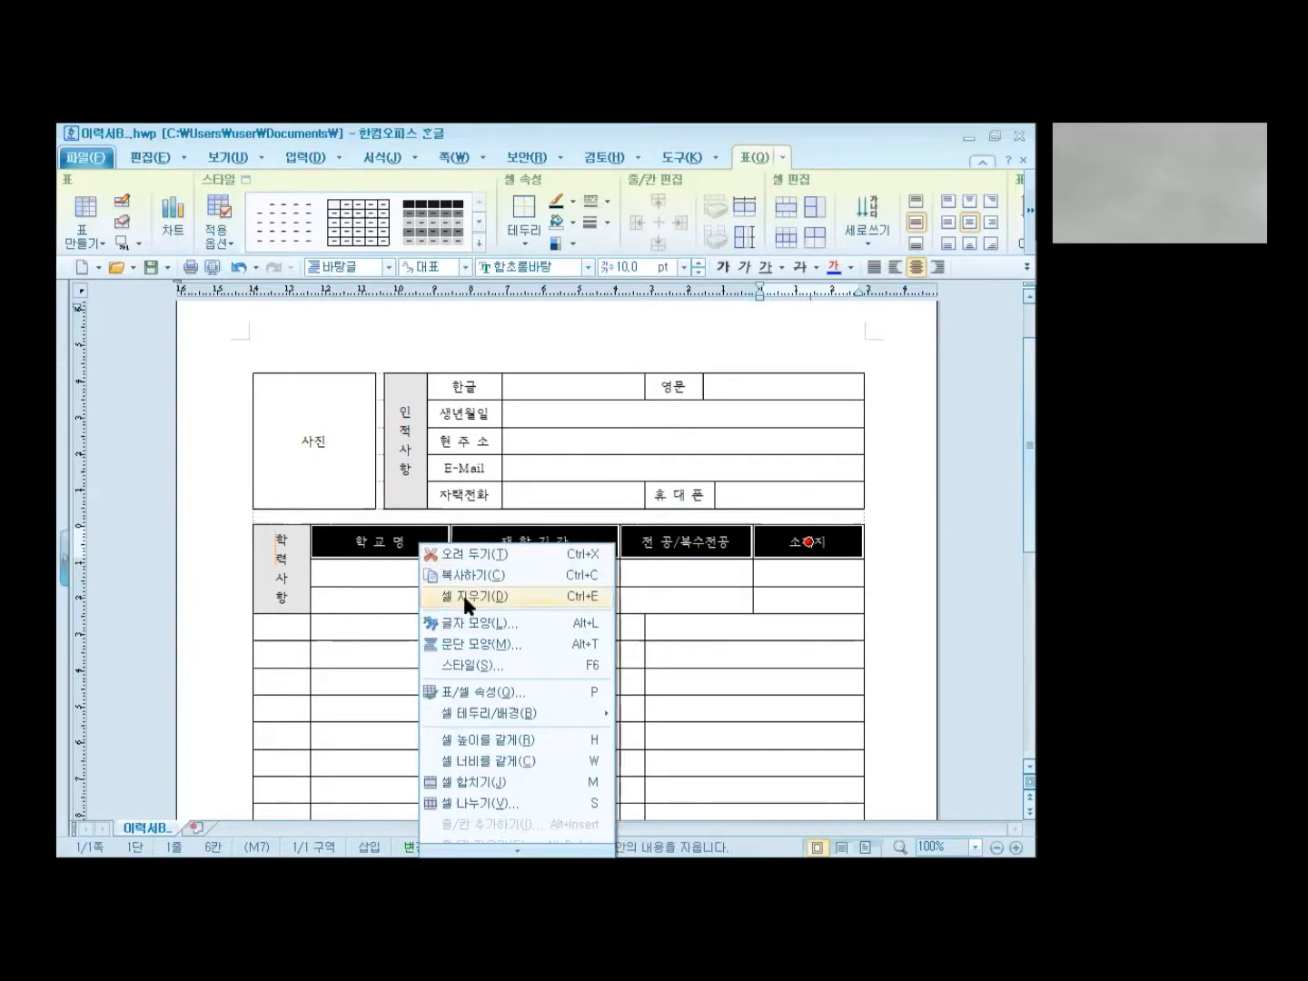
{"action": "mouse_move", "coordinate": [535, 716]}
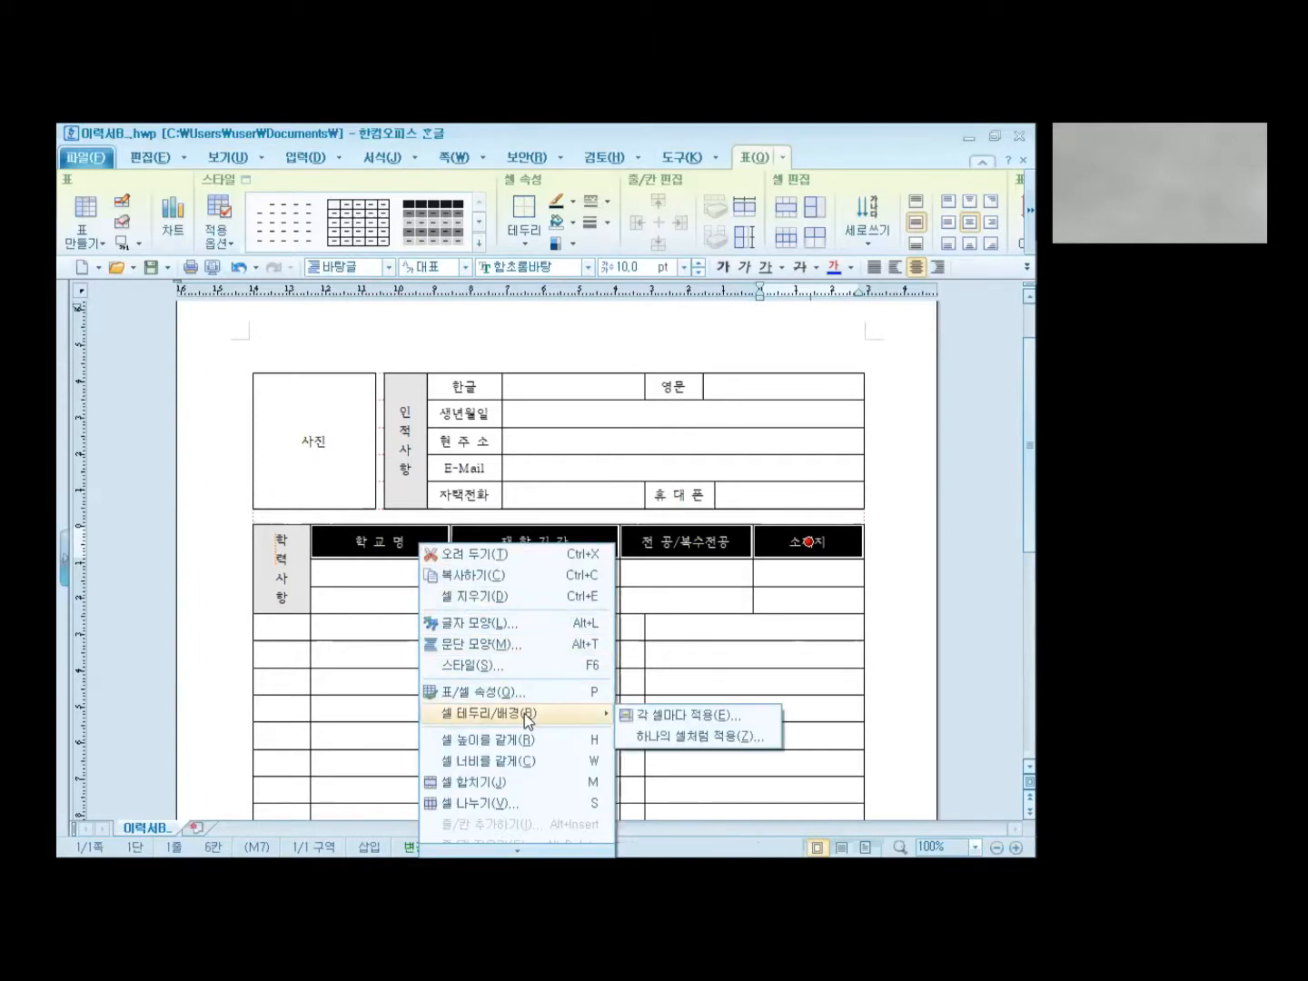
{"action": "left_click", "coordinate": [642, 717]}
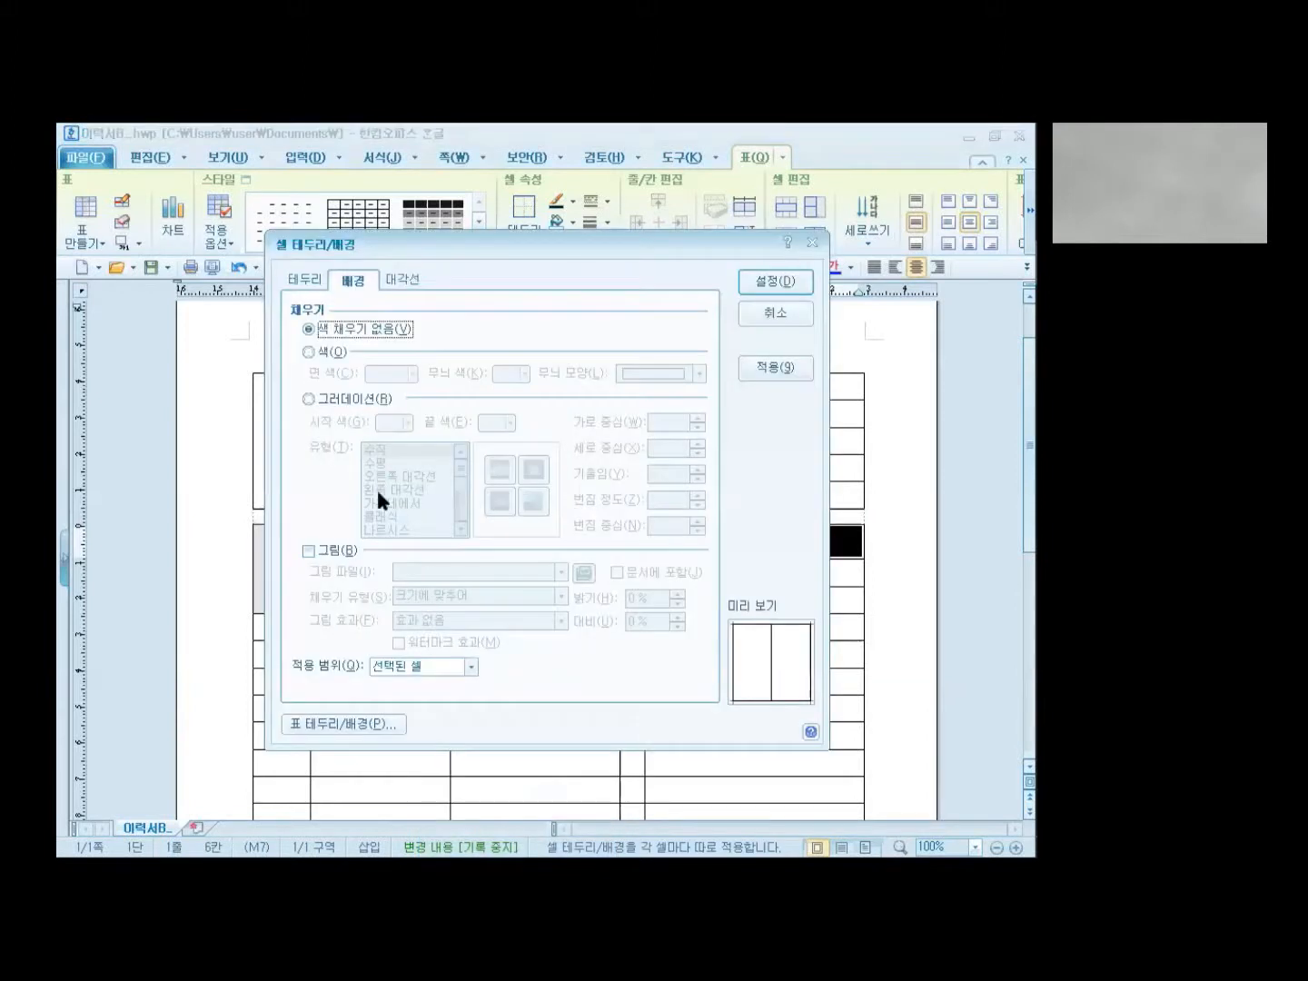
{"action": "left_click", "coordinate": [307, 281]}
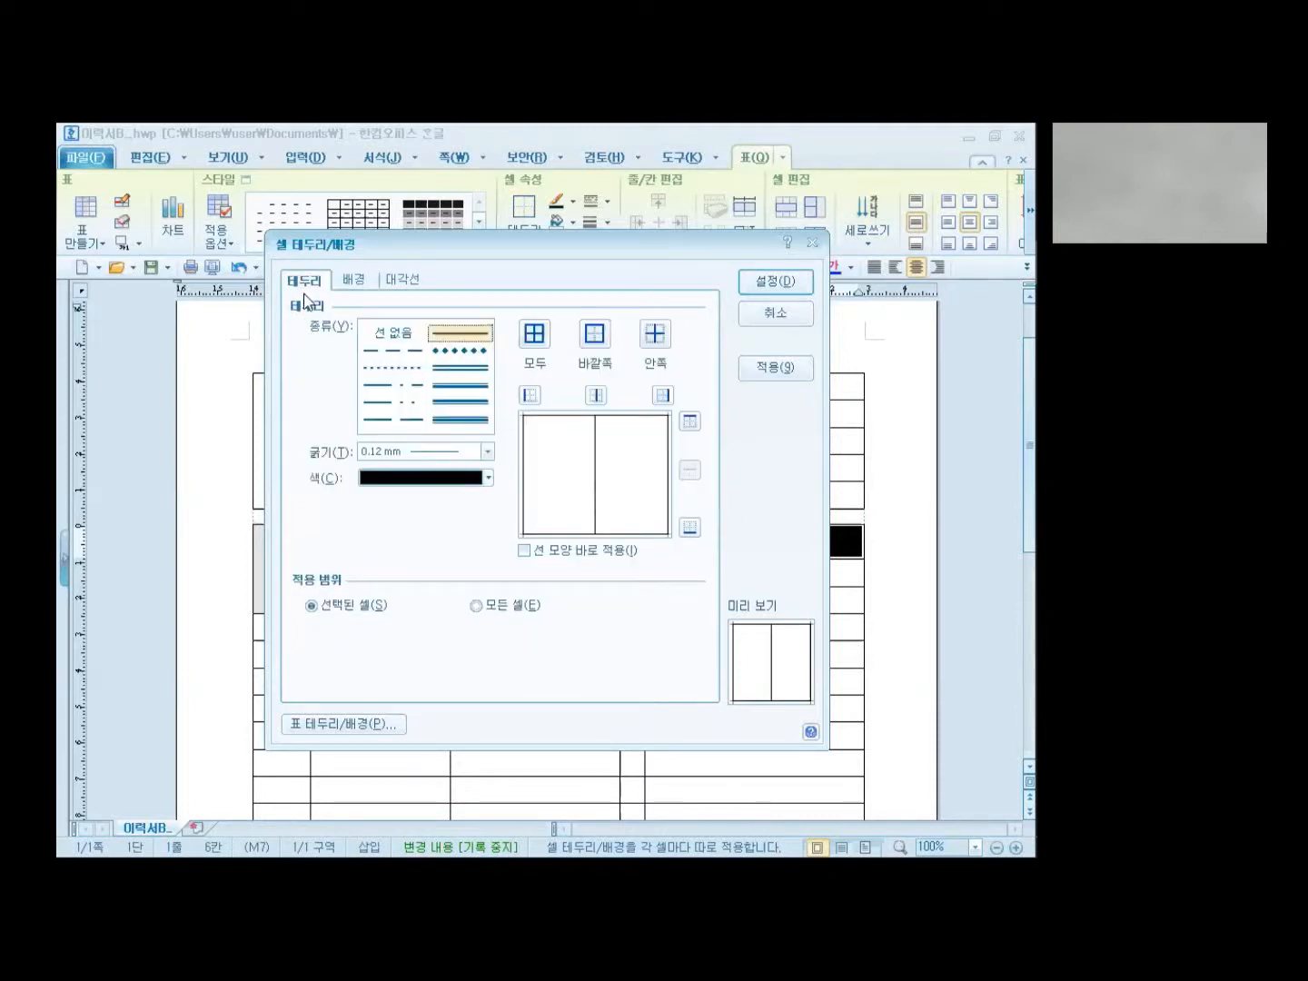
{"action": "left_click", "coordinate": [461, 372]}
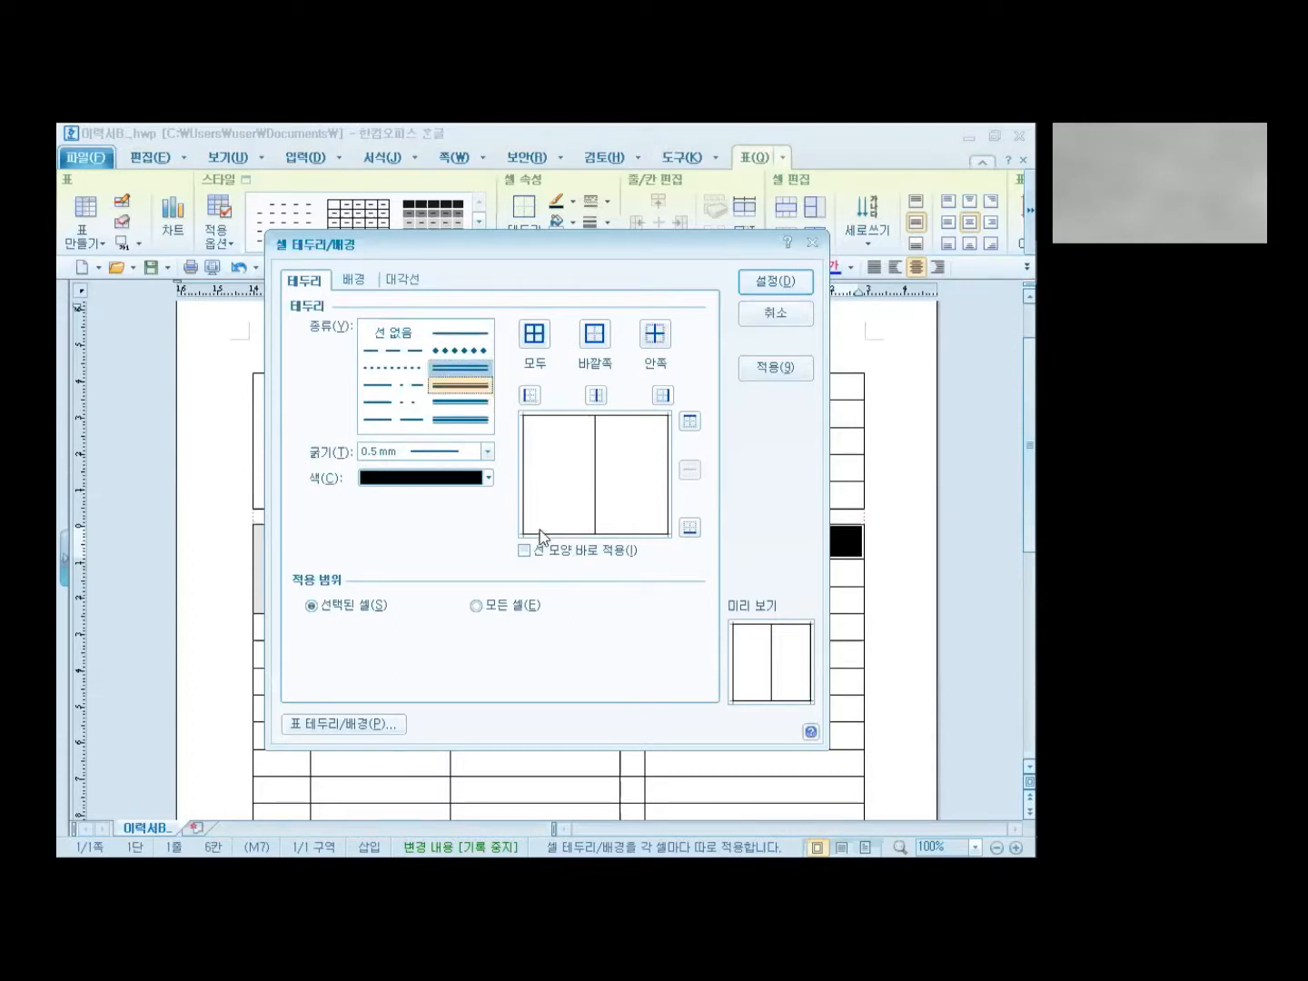
{"action": "left_click_drag", "start_coordinate": [548, 249], "coordinate": [797, 248]}
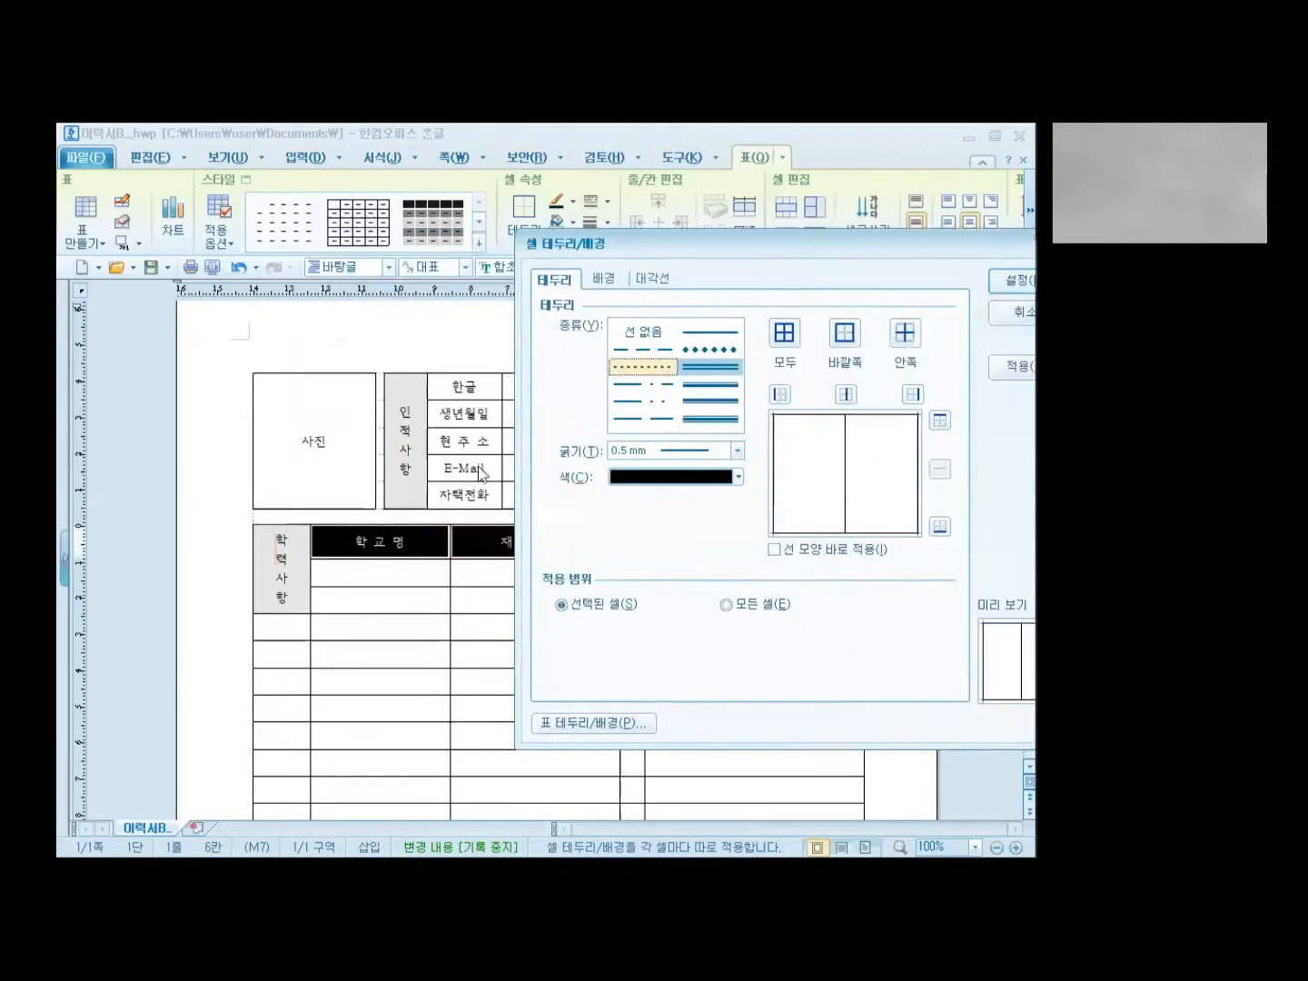
{"action": "left_click", "coordinate": [943, 527]}
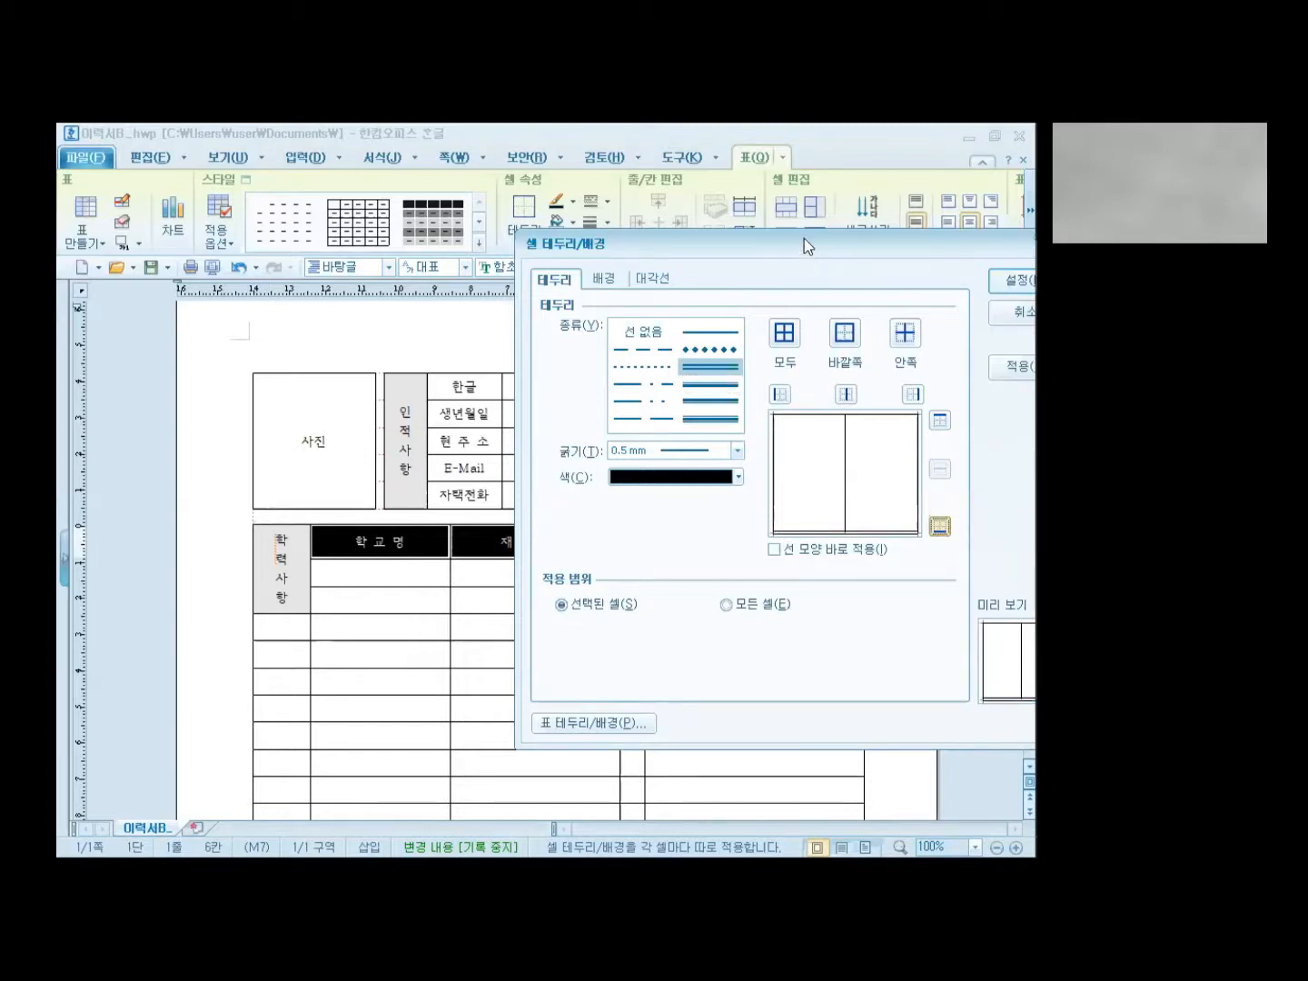
{"action": "left_click_drag", "start_coordinate": [803, 239], "coordinate": [714, 181]}
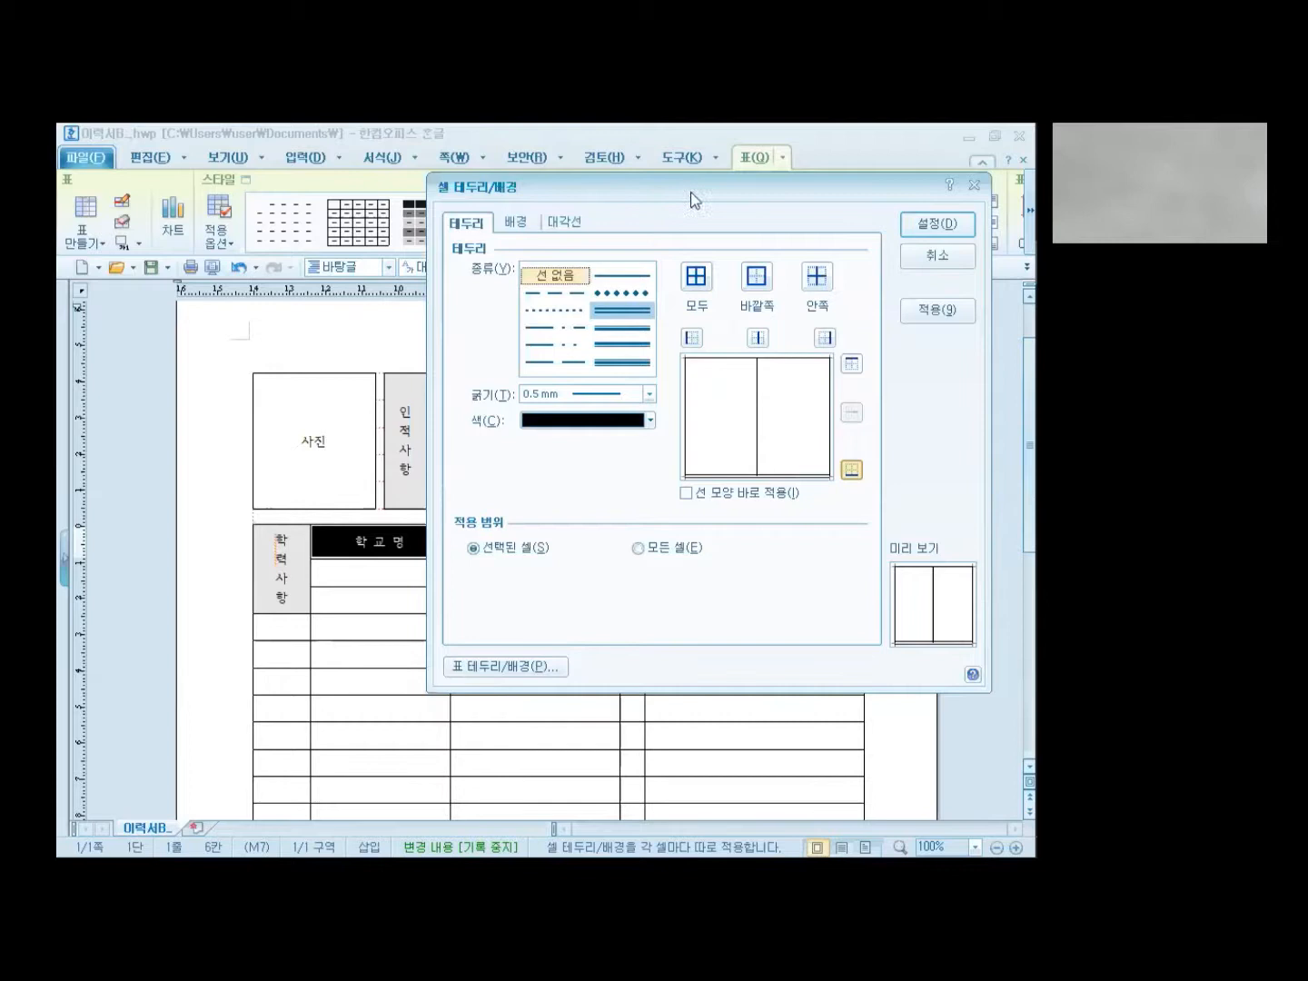
{"action": "left_click_drag", "start_coordinate": [690, 192], "coordinate": [721, 203]}
{"action": "left_click", "coordinate": [960, 323]}
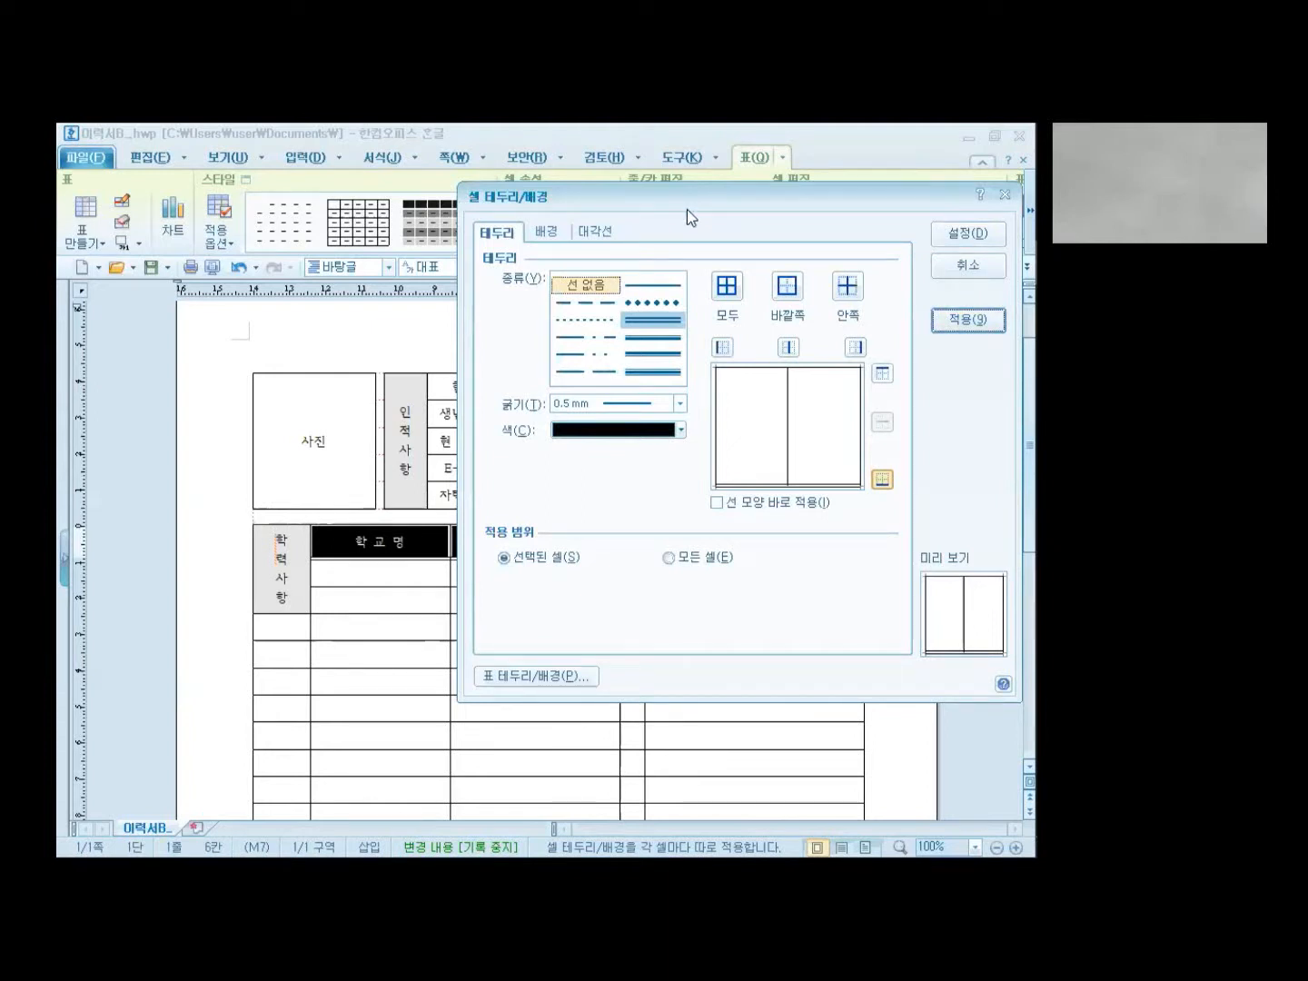
{"action": "left_click_drag", "start_coordinate": [687, 210], "coordinate": [651, 198]}
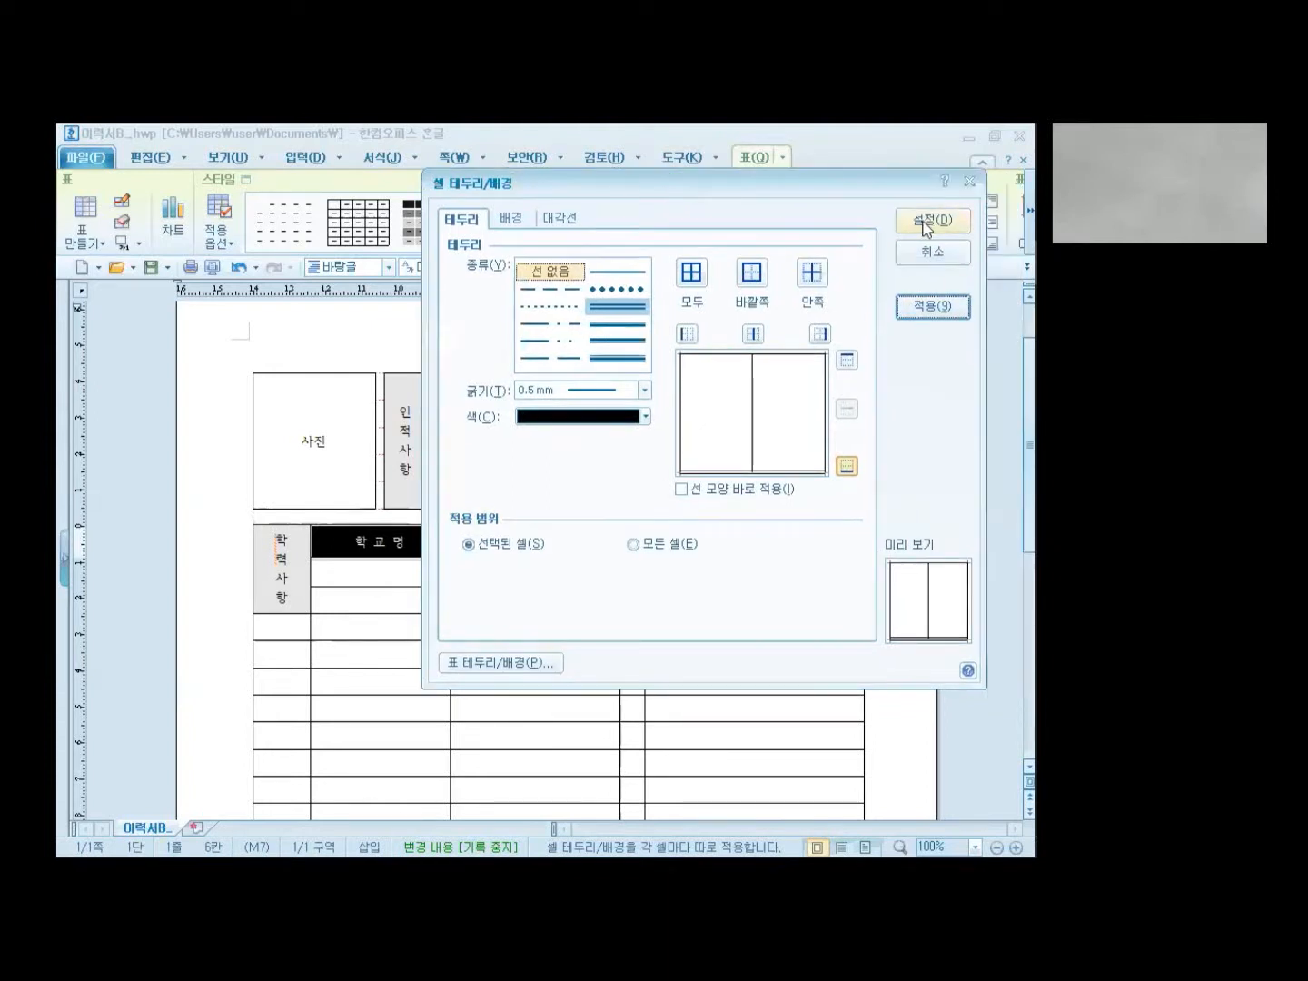
{"action": "left_click", "coordinate": [923, 222]}
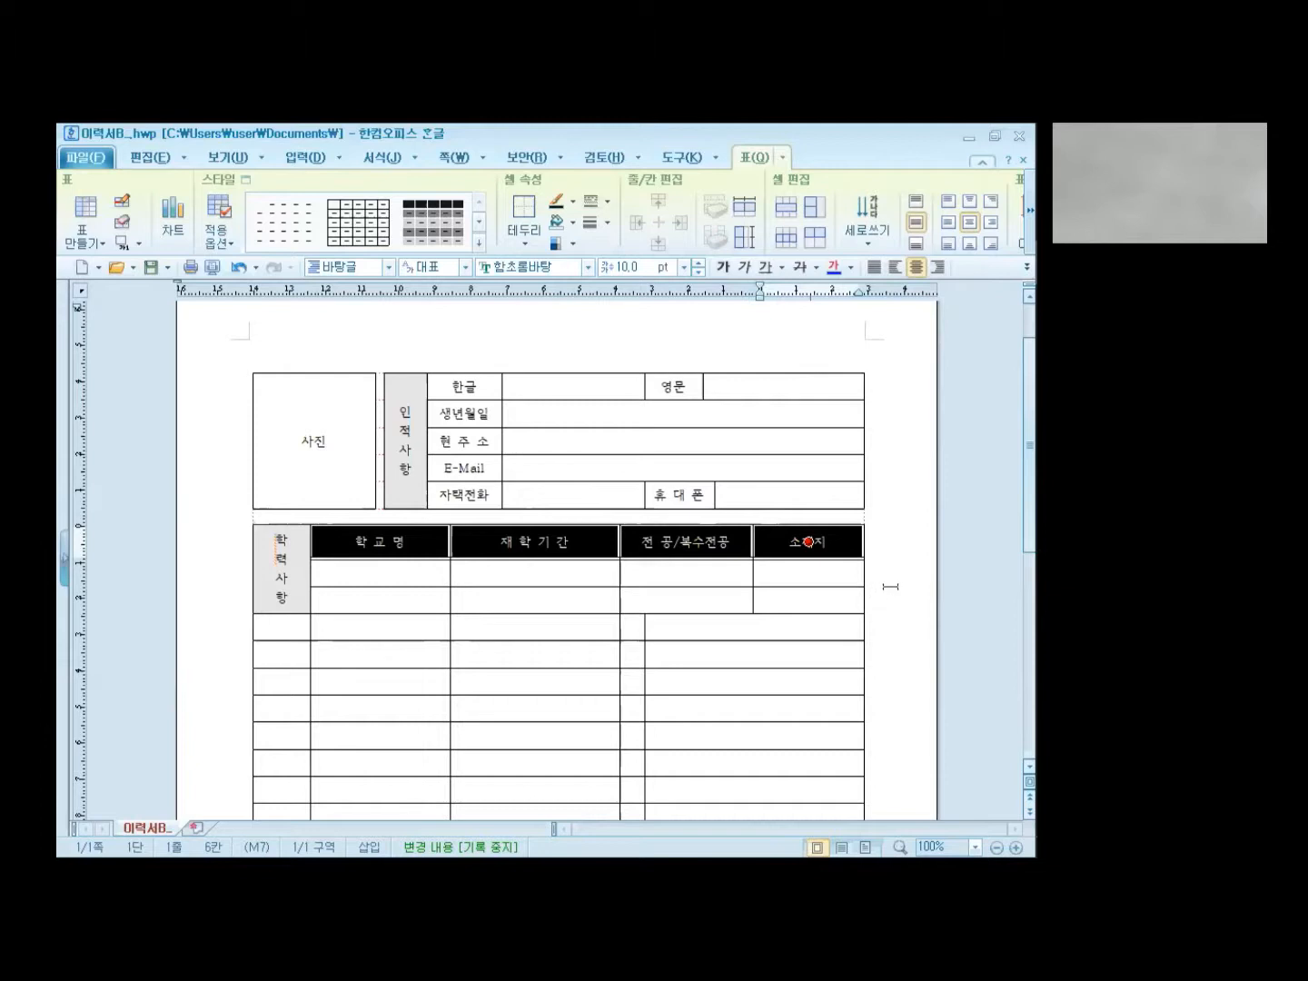
{"action": "key", "text": "Escape"}
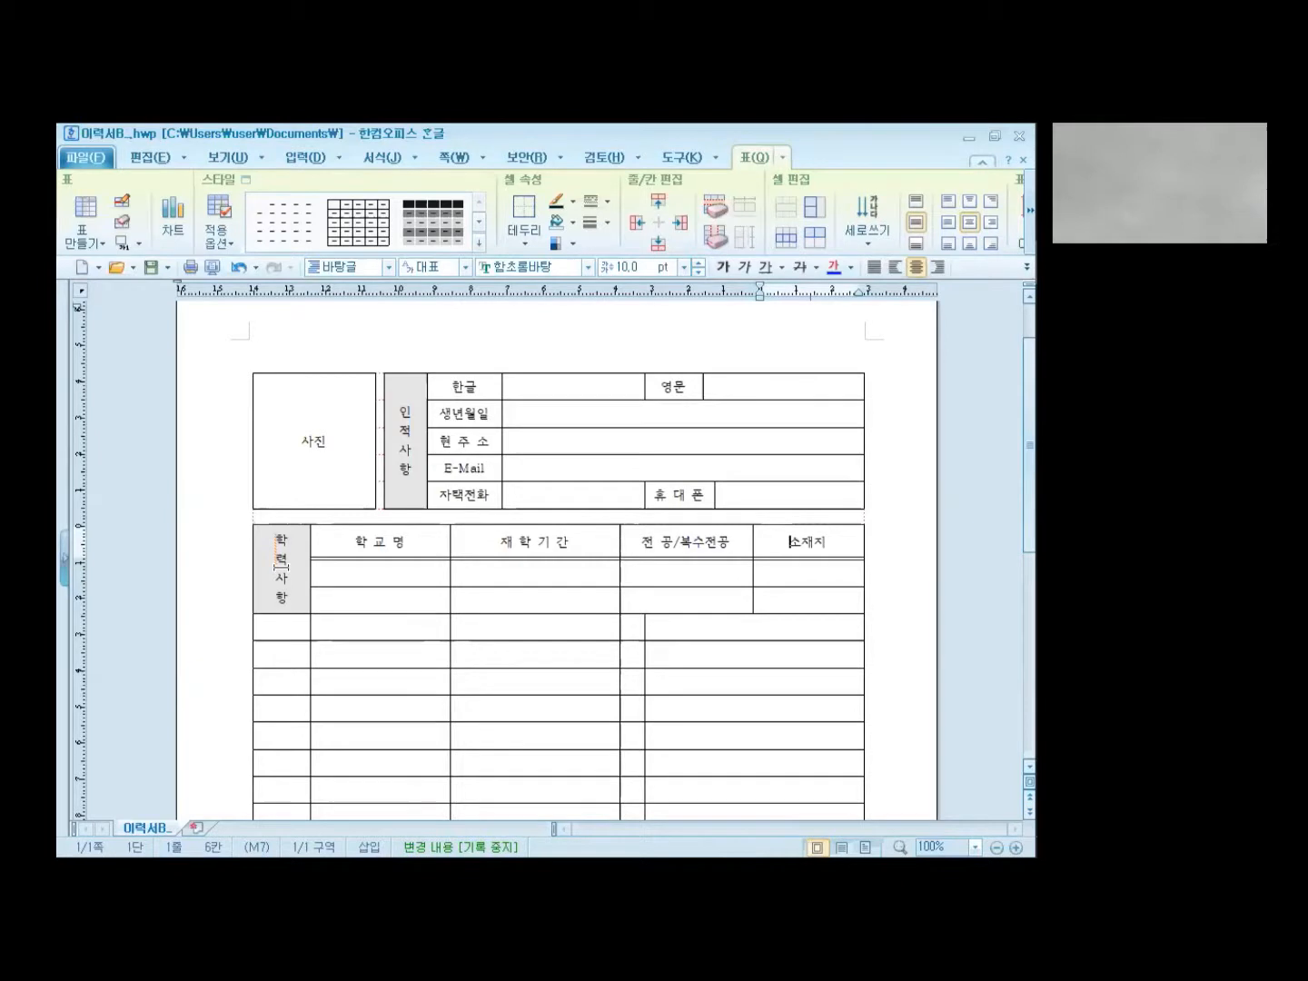
Give the 학력사항 label cell a 0.5 mm double-line right border
{"action": "right_click", "coordinate": [281, 567]}
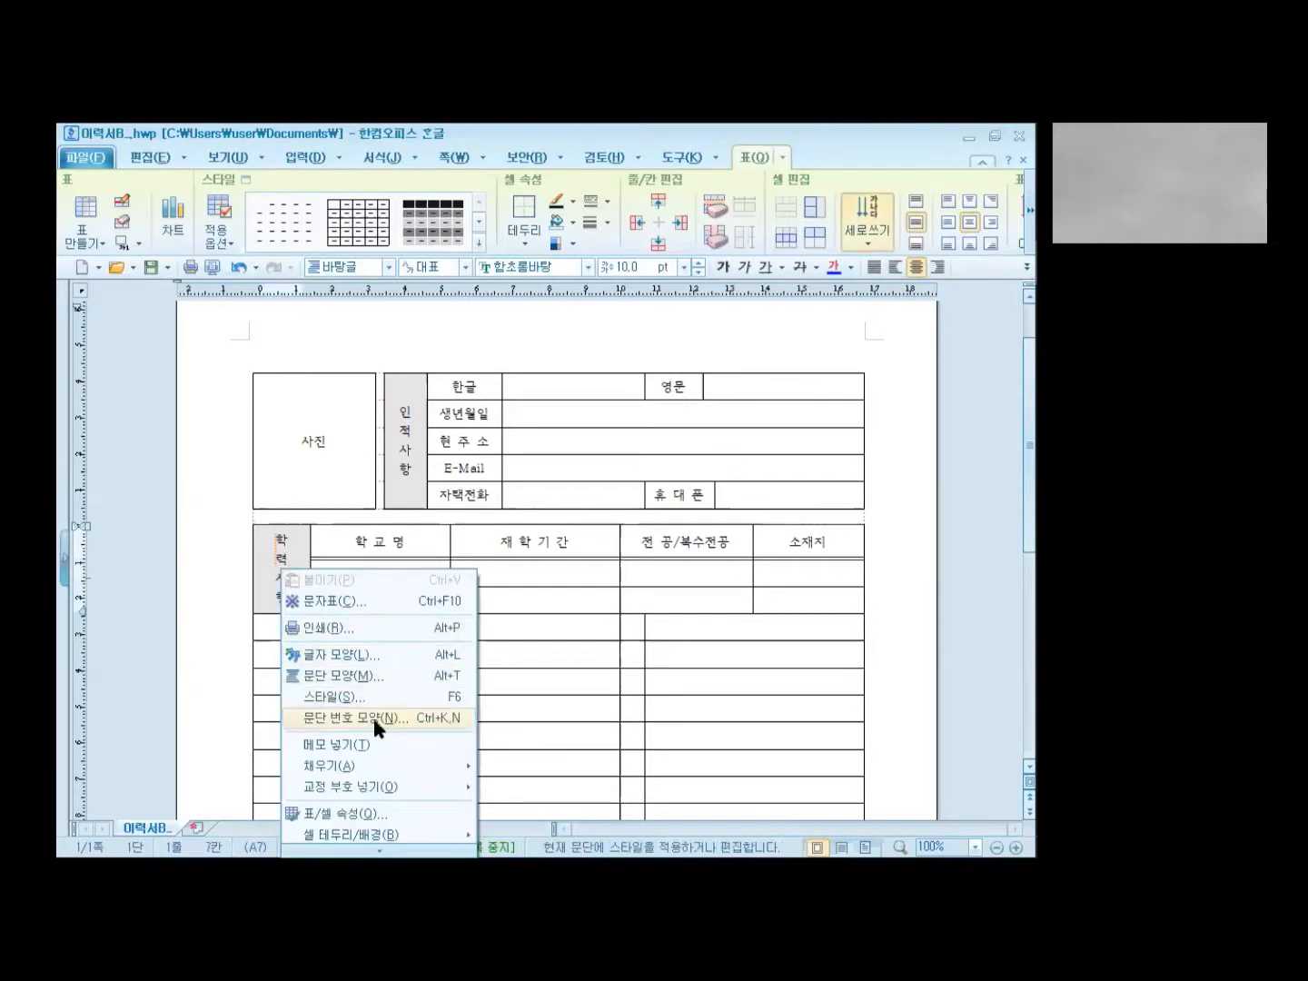
{"action": "mouse_move", "coordinate": [375, 830]}
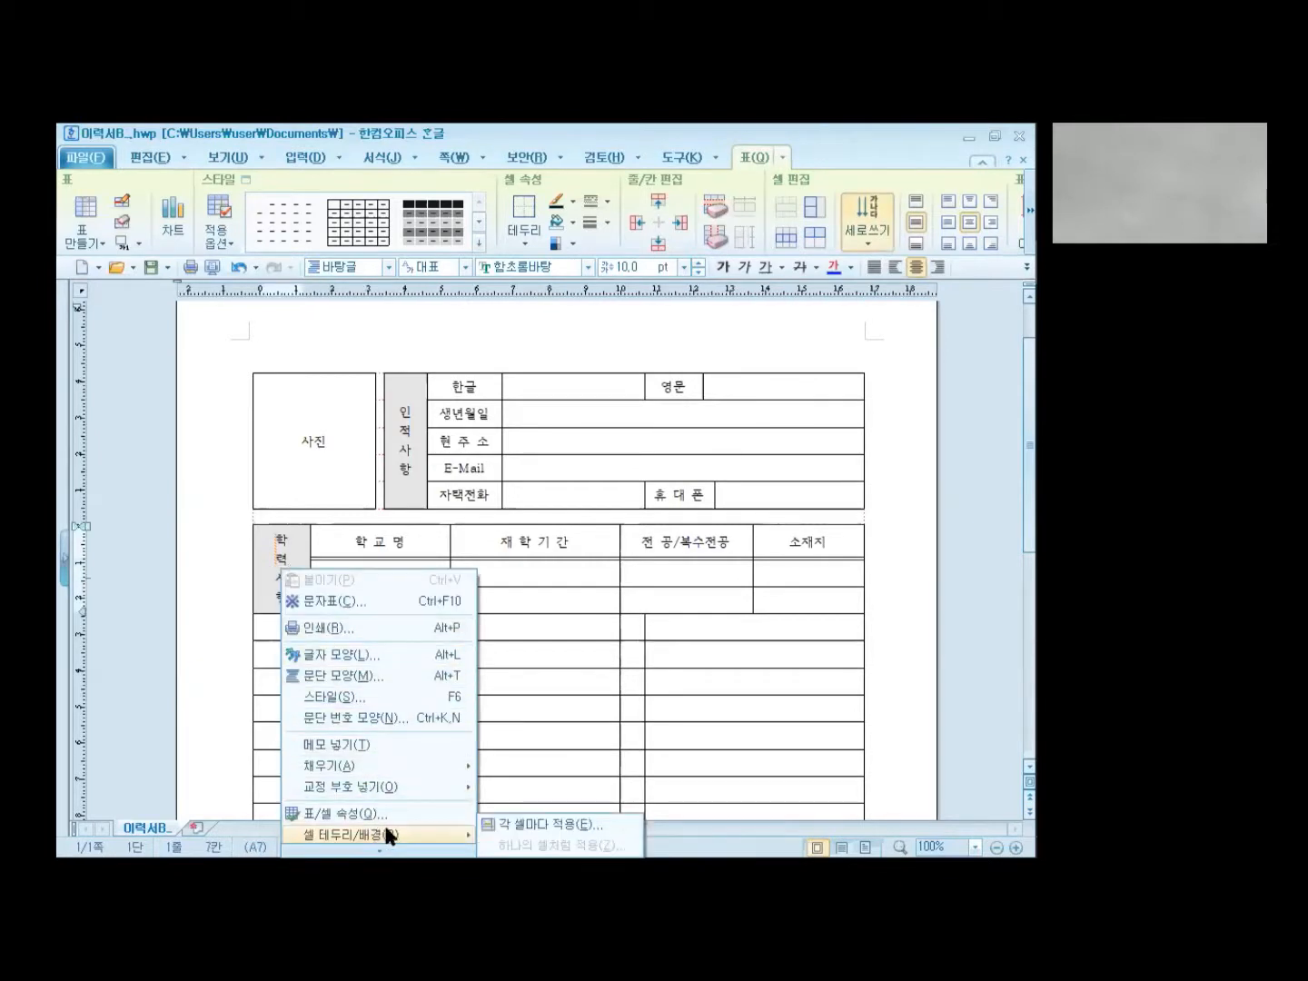
{"action": "left_click", "coordinate": [506, 825]}
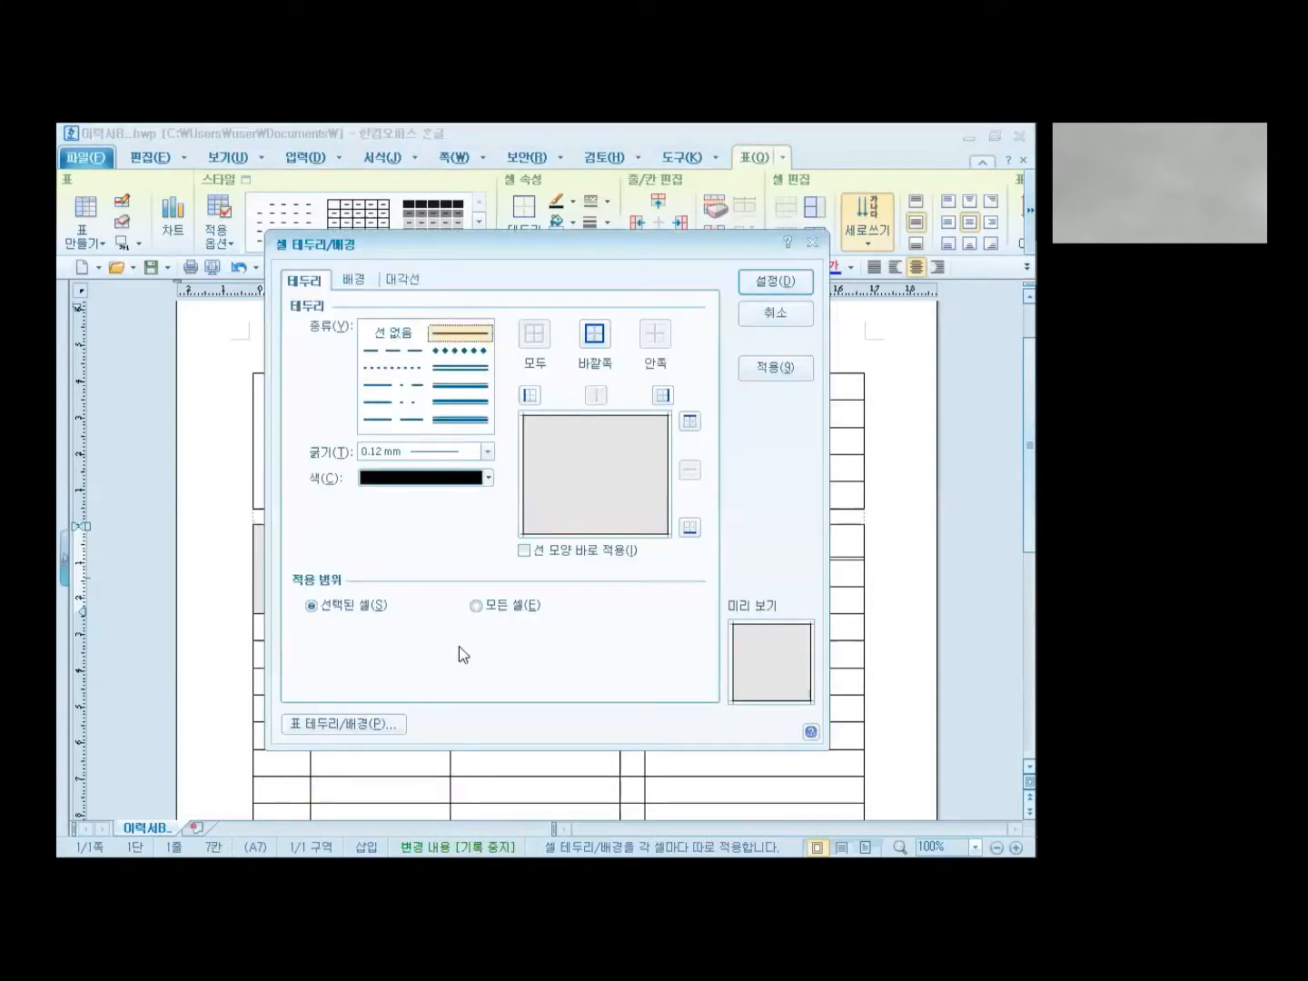
{"action": "left_click", "coordinate": [446, 371]}
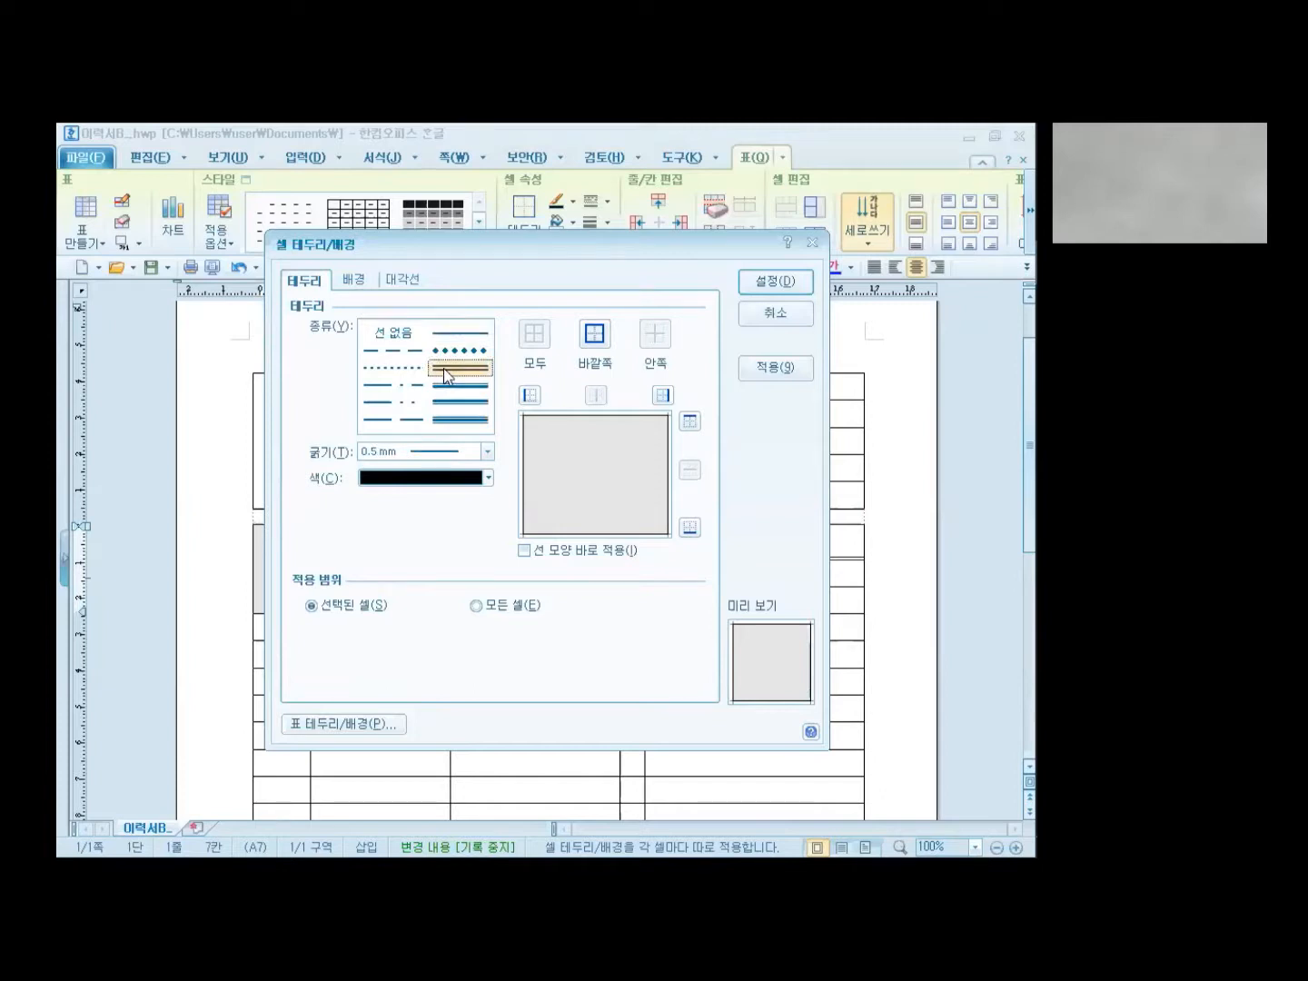
{"action": "left_click", "coordinate": [663, 396]}
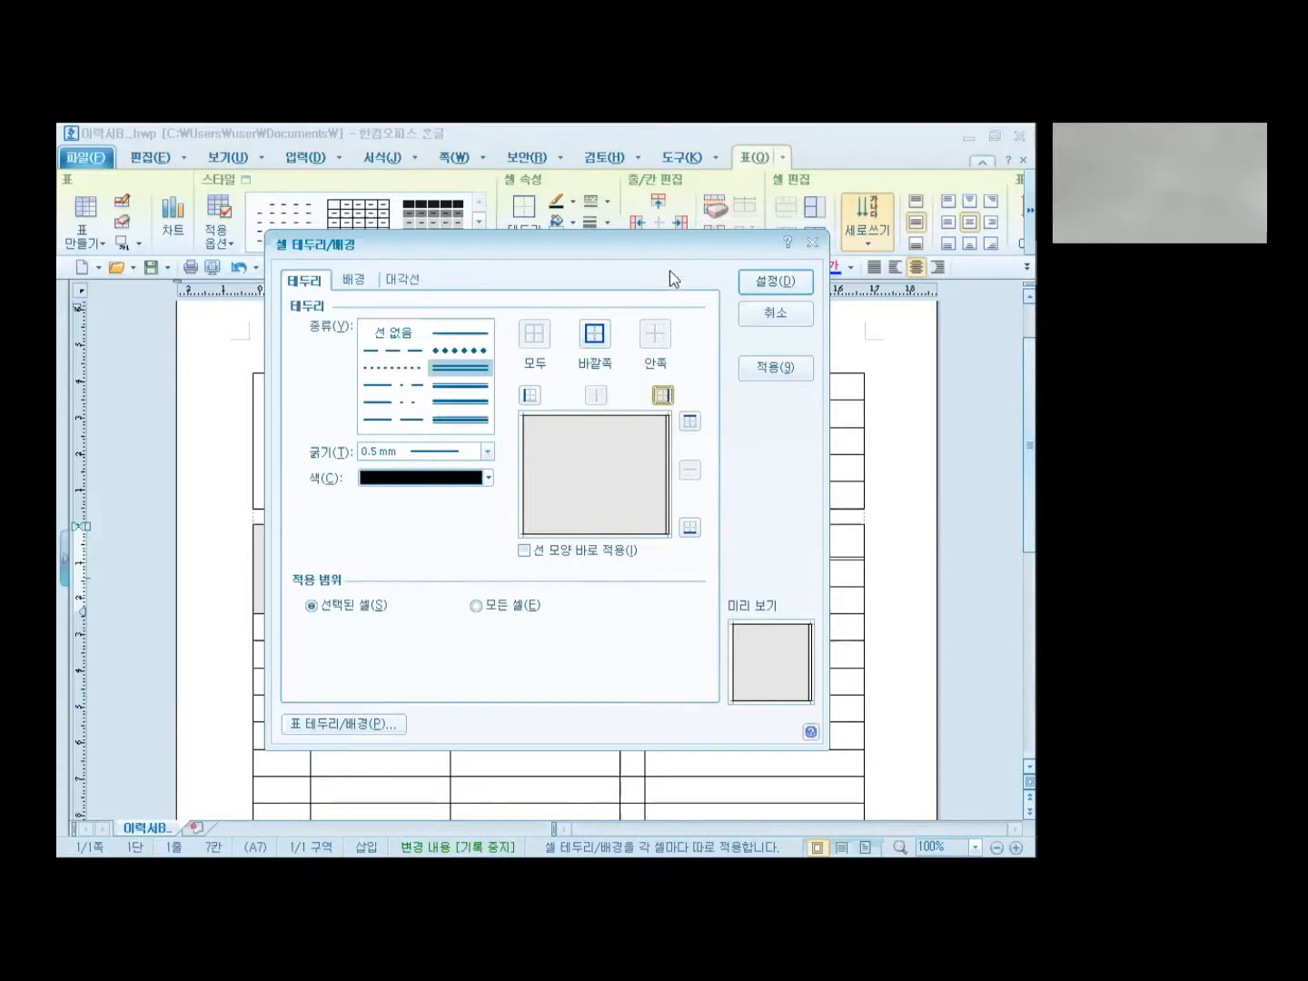
{"action": "left_click_drag", "start_coordinate": [683, 249], "coordinate": [761, 240]}
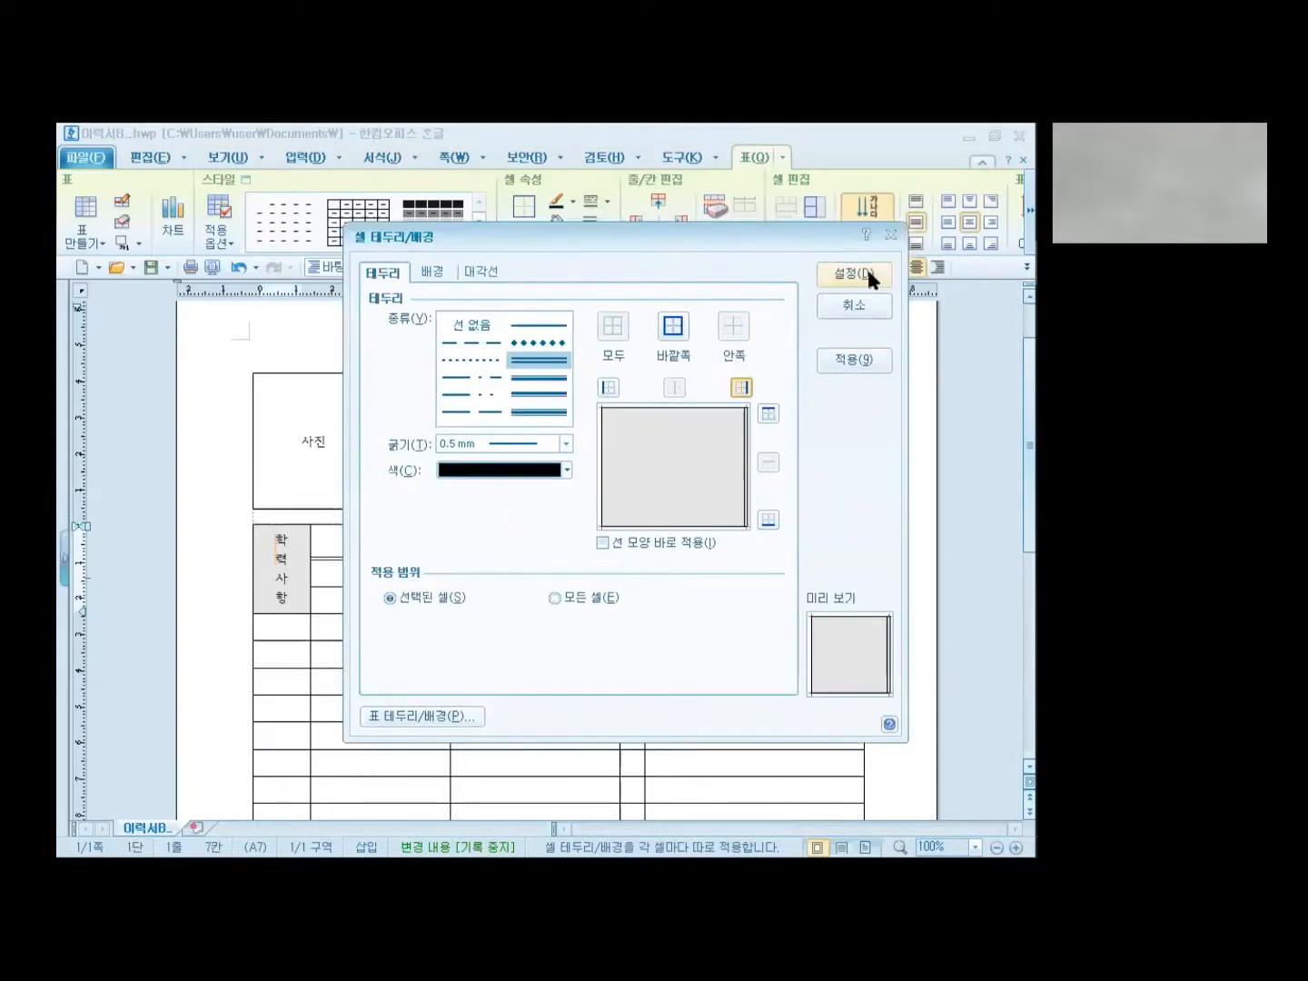
{"action": "left_click", "coordinate": [868, 275]}
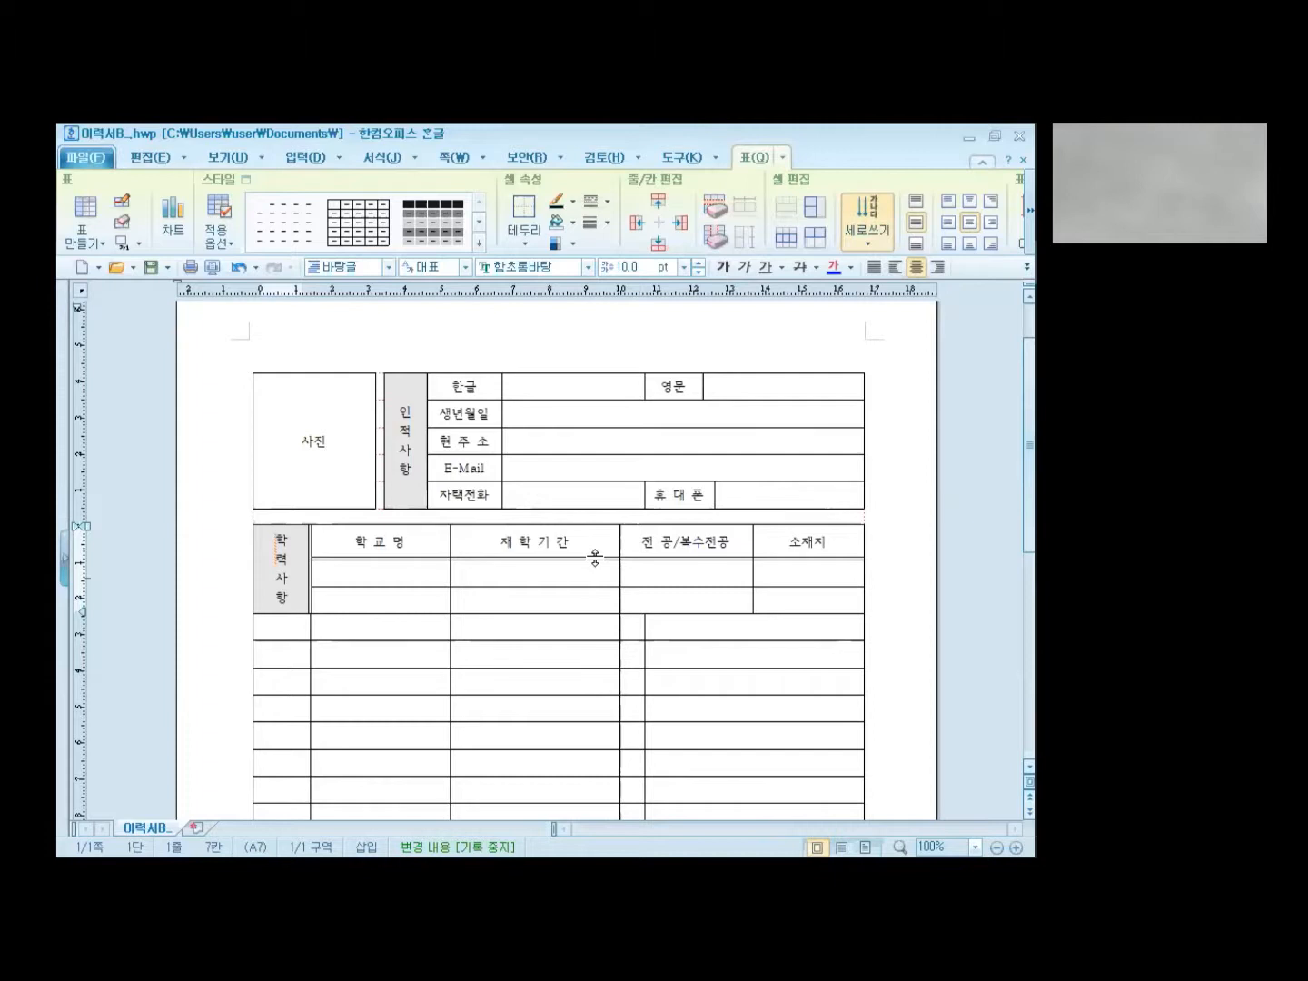
Reduce the height of the 학 교 명 header row and move the line between the two rows beneath it up to balance their heights
{"action": "left_click_drag", "start_coordinate": [595, 558], "coordinate": [597, 544]}
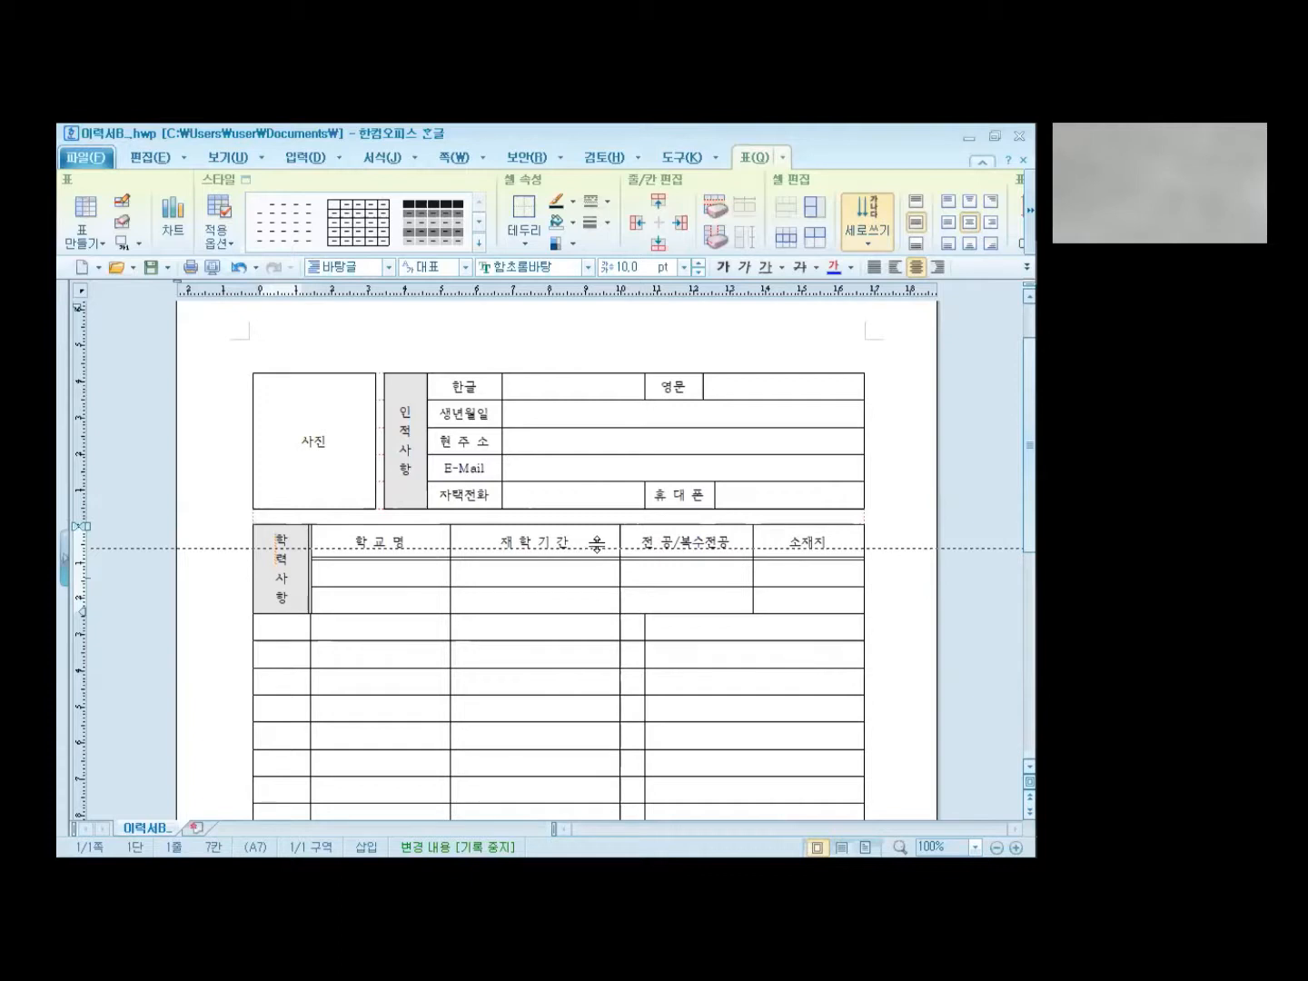
{"action": "left_click_drag", "start_coordinate": [596, 543], "coordinate": [597, 544]}
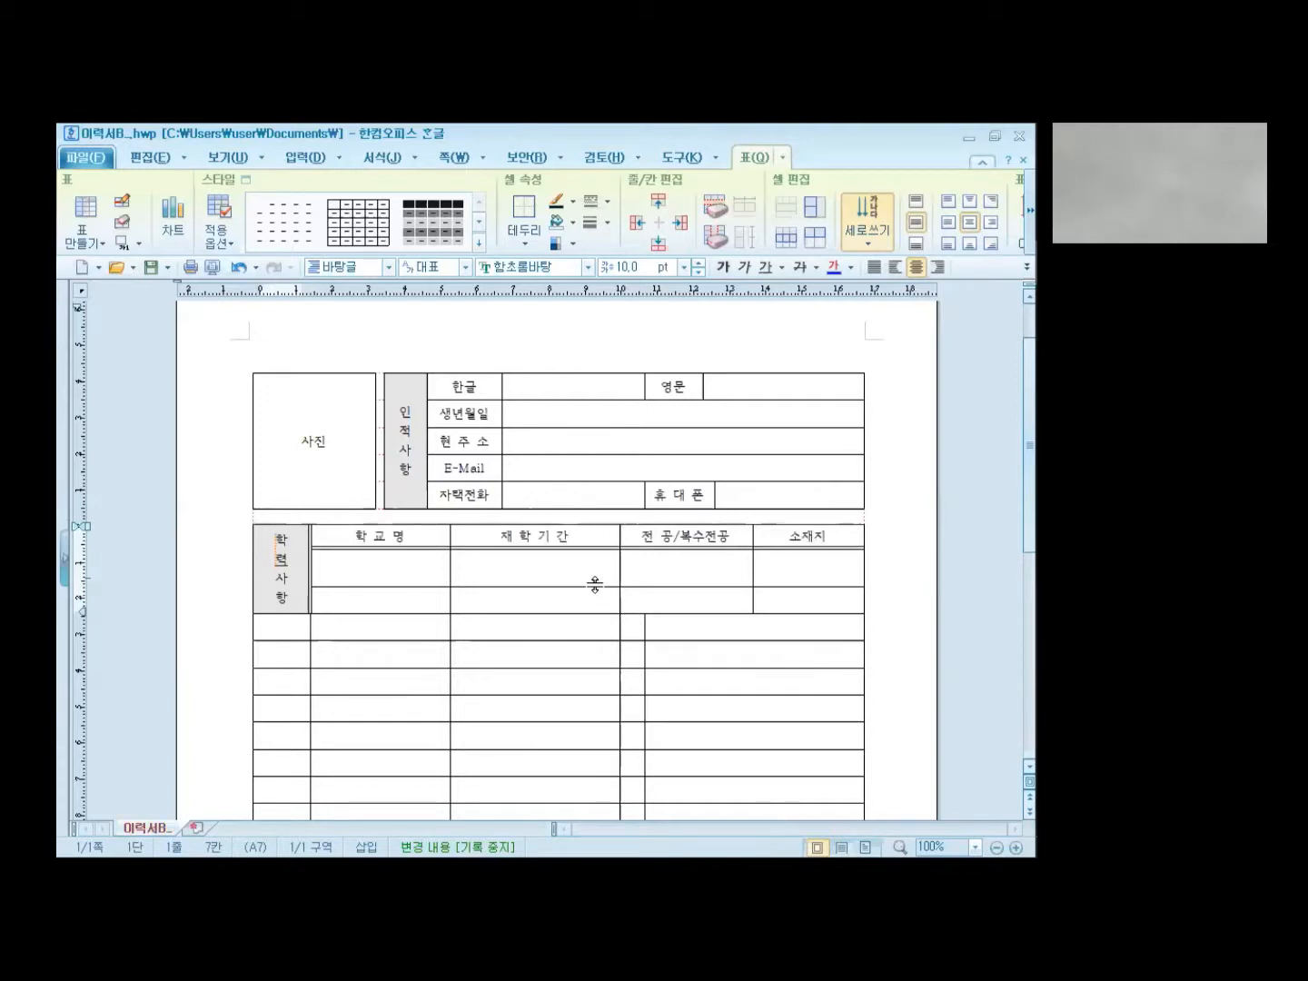
{"action": "left_click_drag", "start_coordinate": [595, 585], "coordinate": [594, 577]}
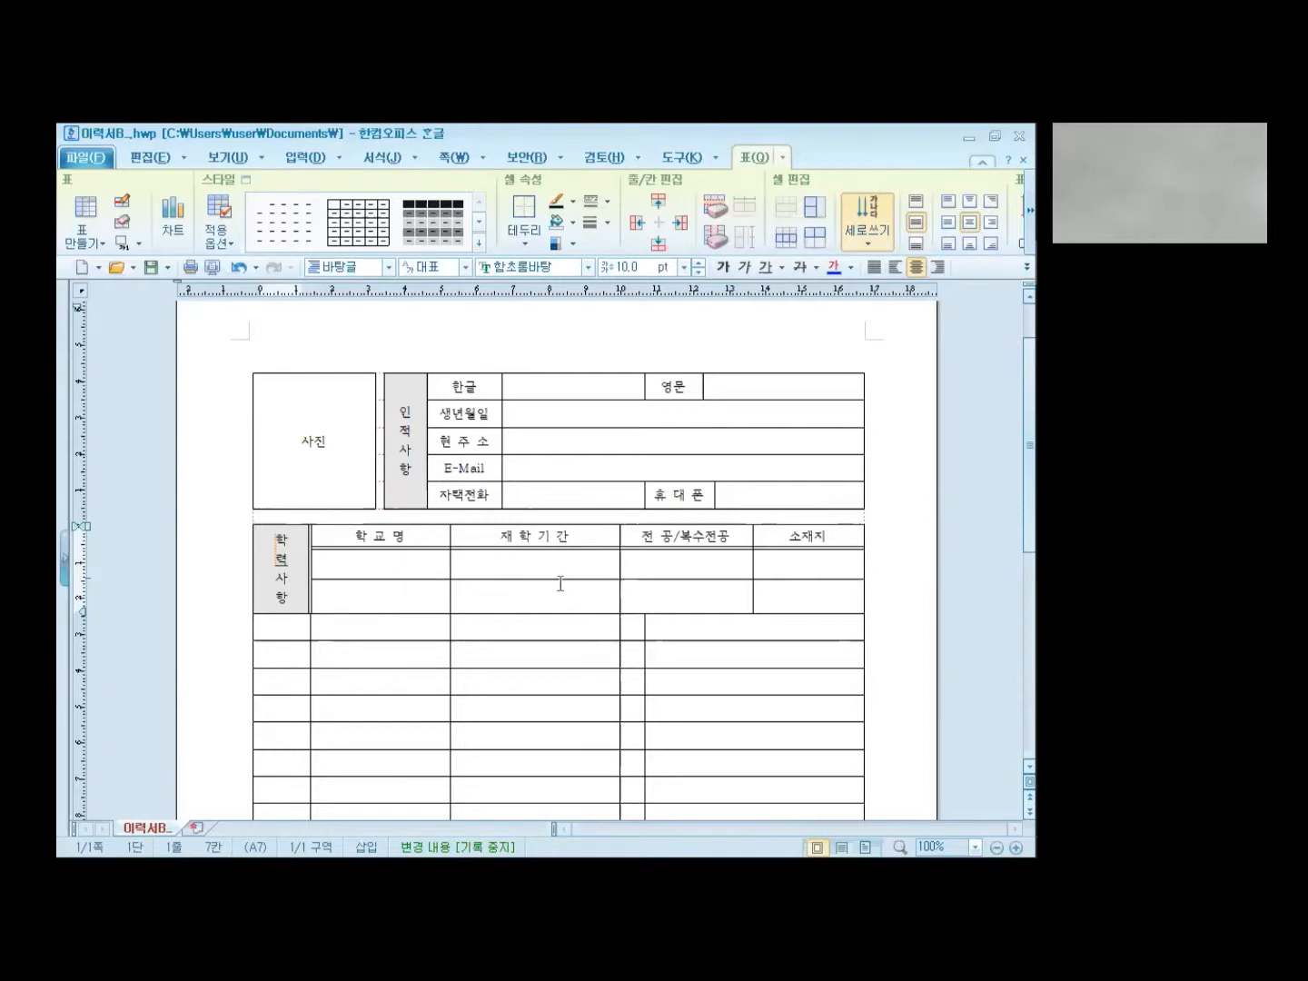
{"action": "left_click_drag", "start_coordinate": [559, 579], "coordinate": [560, 582]}
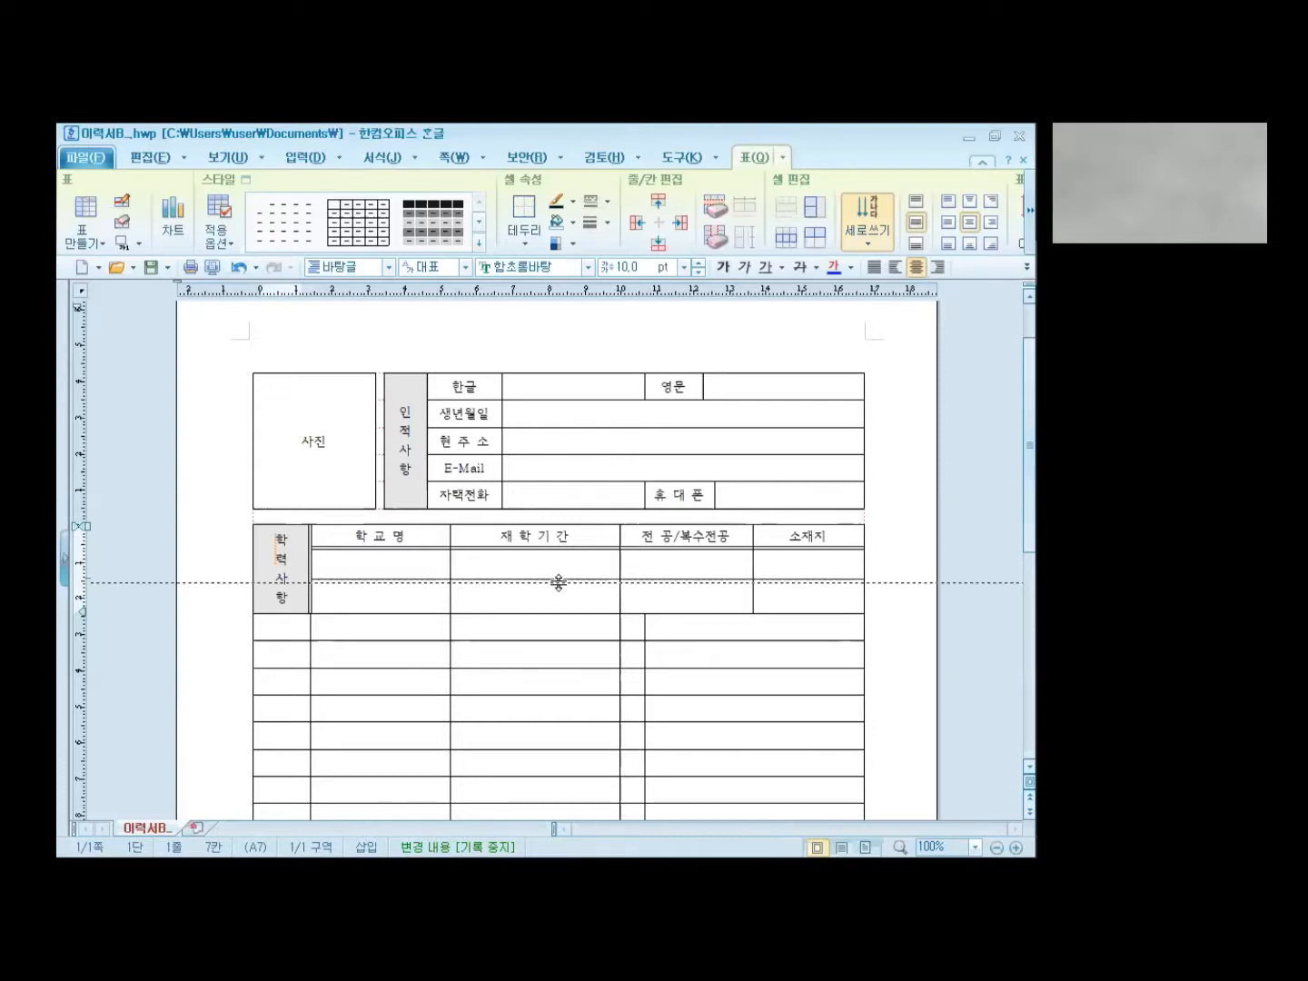
{"action": "left_click_drag", "start_coordinate": [559, 583], "coordinate": [558, 579]}
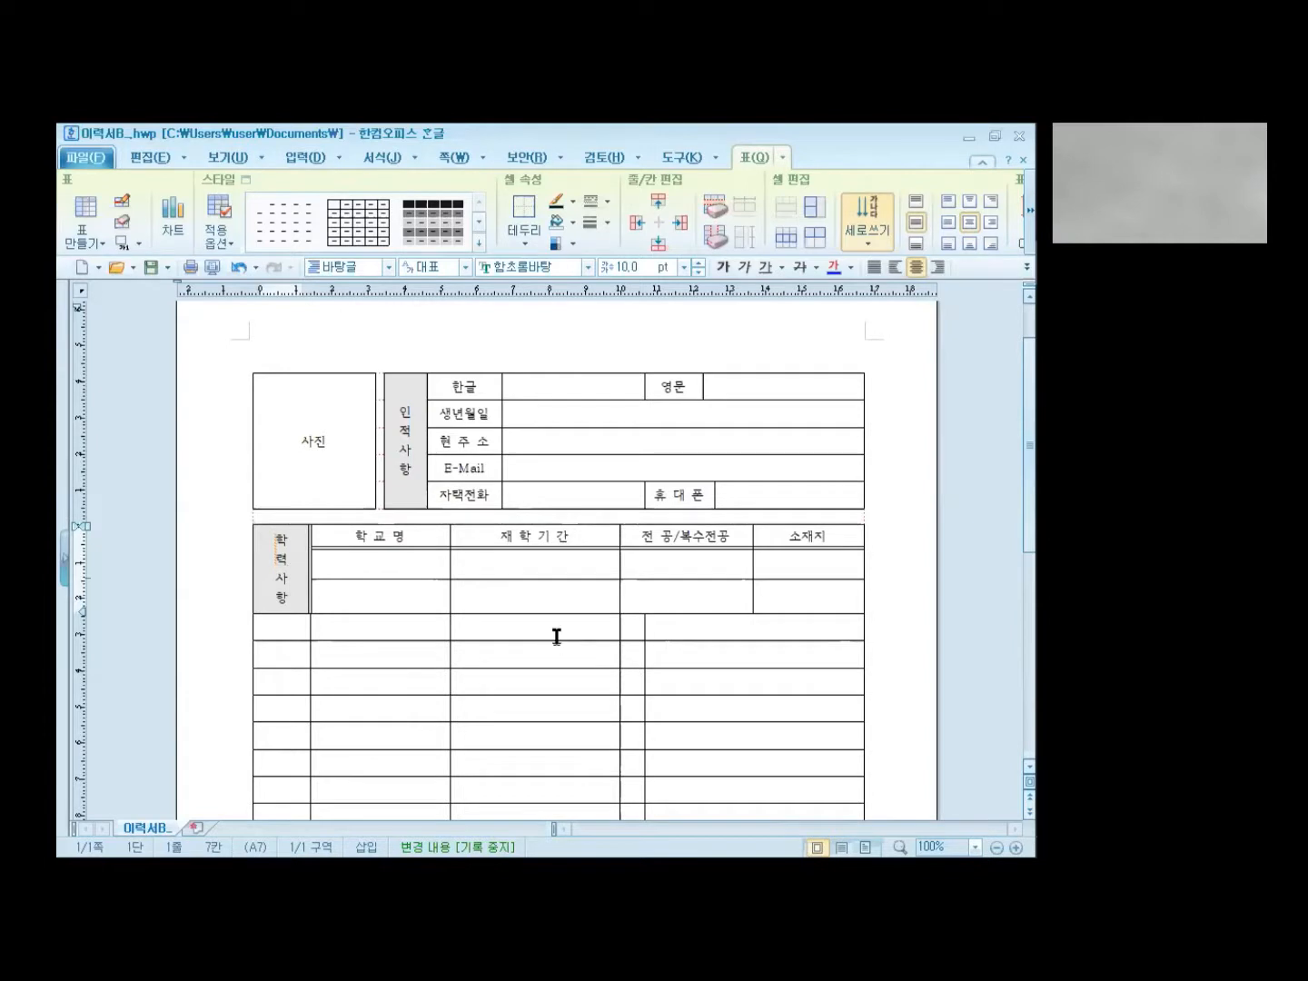
Remove the left, right and inner vertical borders from the row directly beneath the 학력사항 section, applying 선 없음 to the selected cells
{"action": "left_click", "coordinate": [269, 626]}
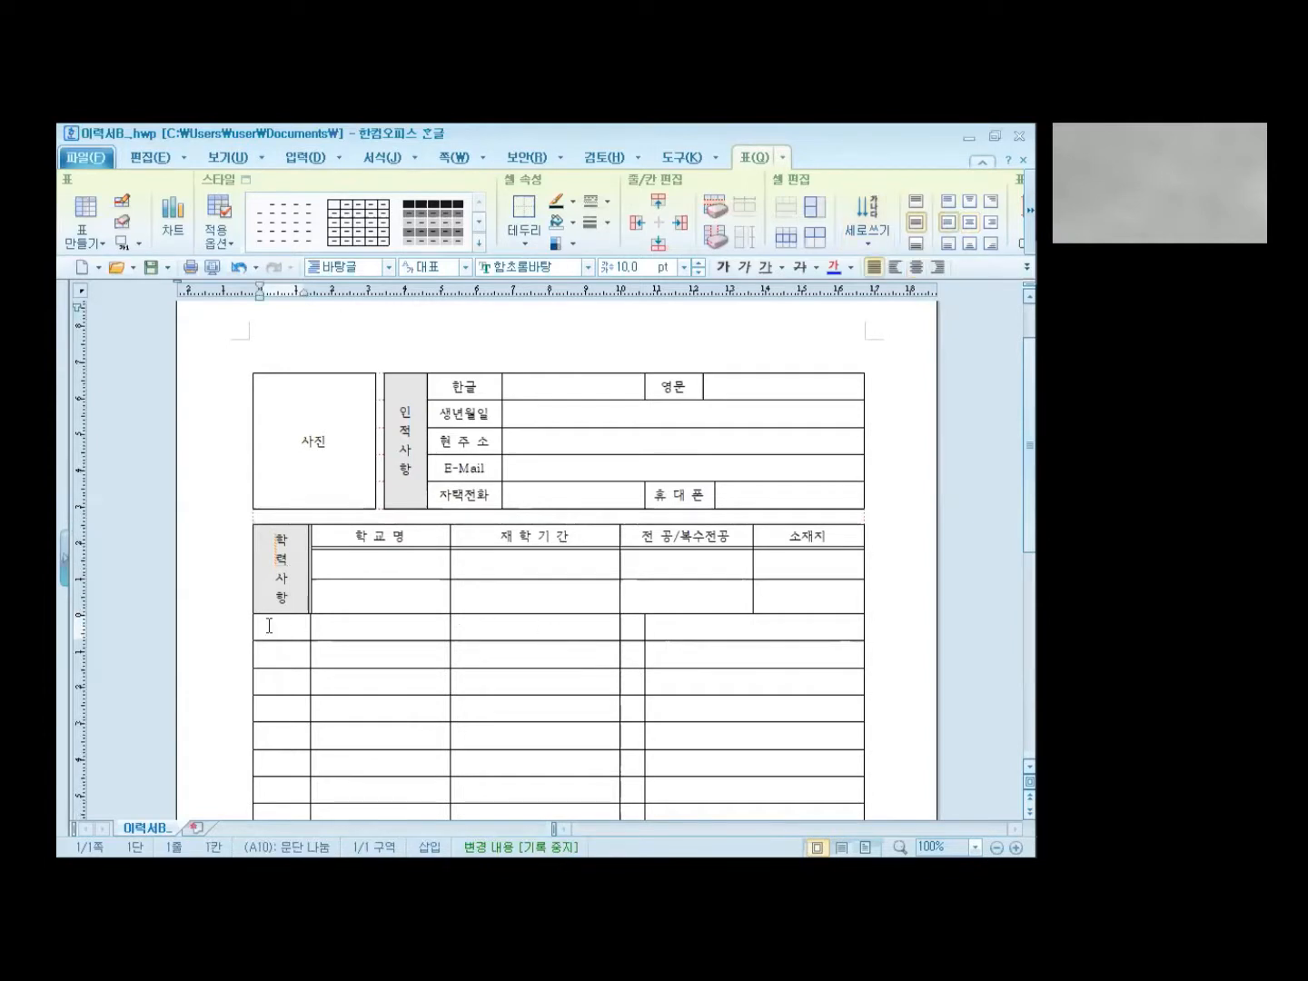
{"action": "left_click_drag", "start_coordinate": [270, 624], "coordinate": [709, 627]}
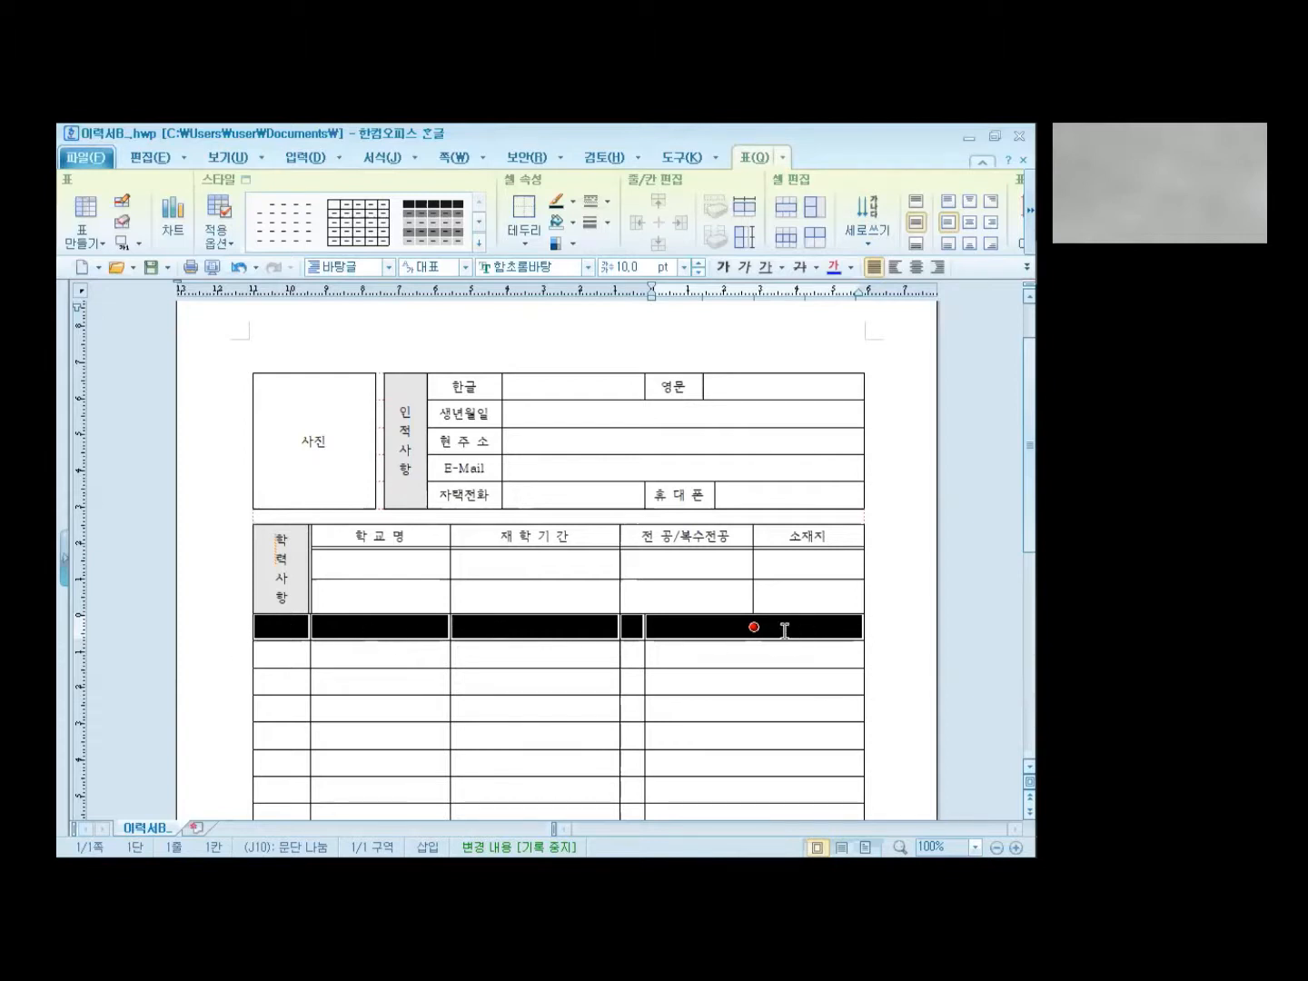
{"action": "right_click", "coordinate": [685, 626]}
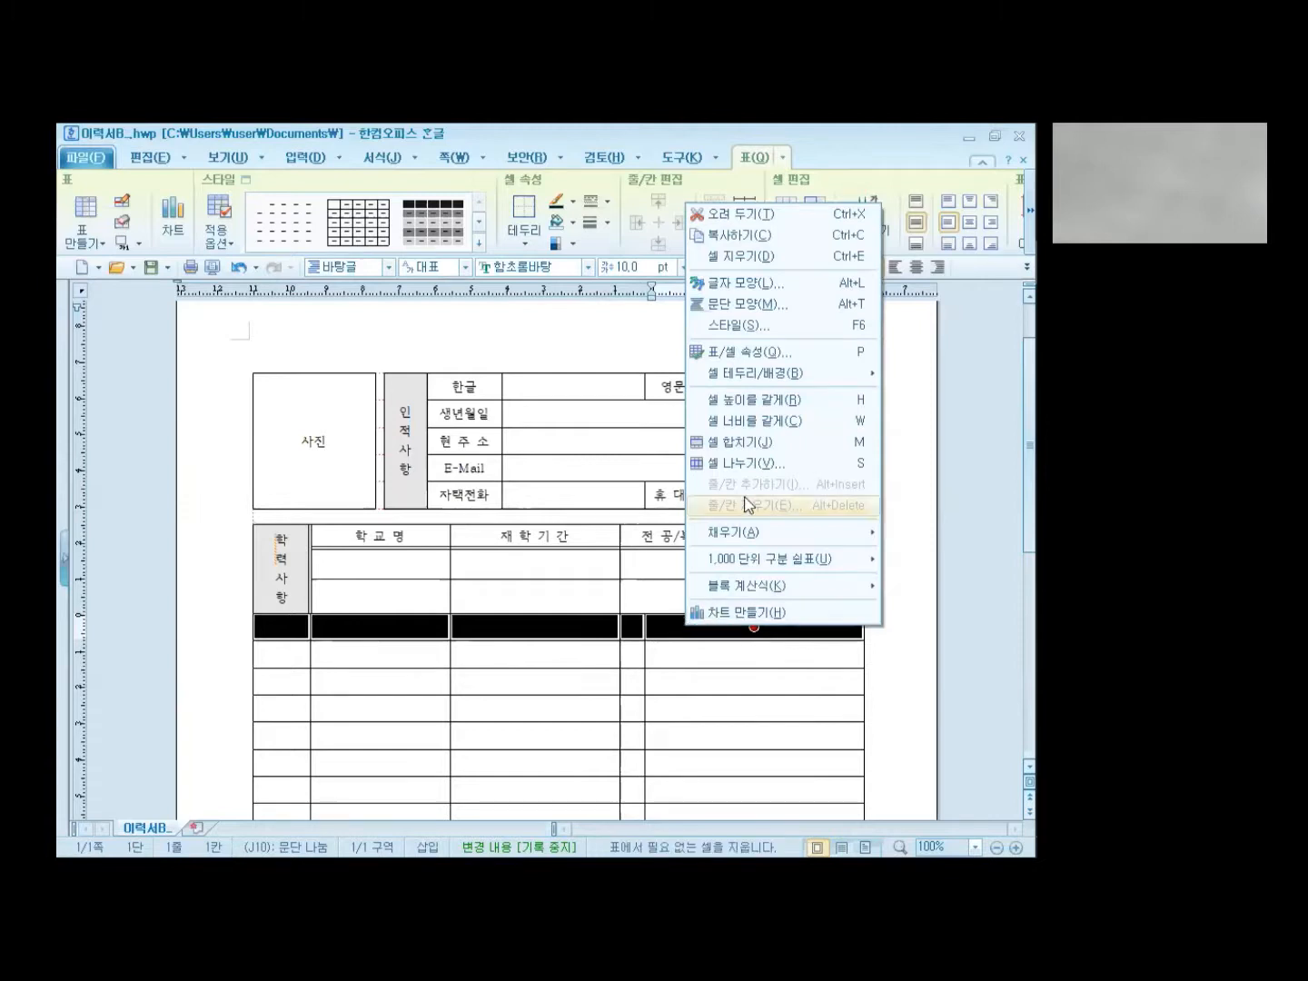
{"action": "mouse_move", "coordinate": [793, 372]}
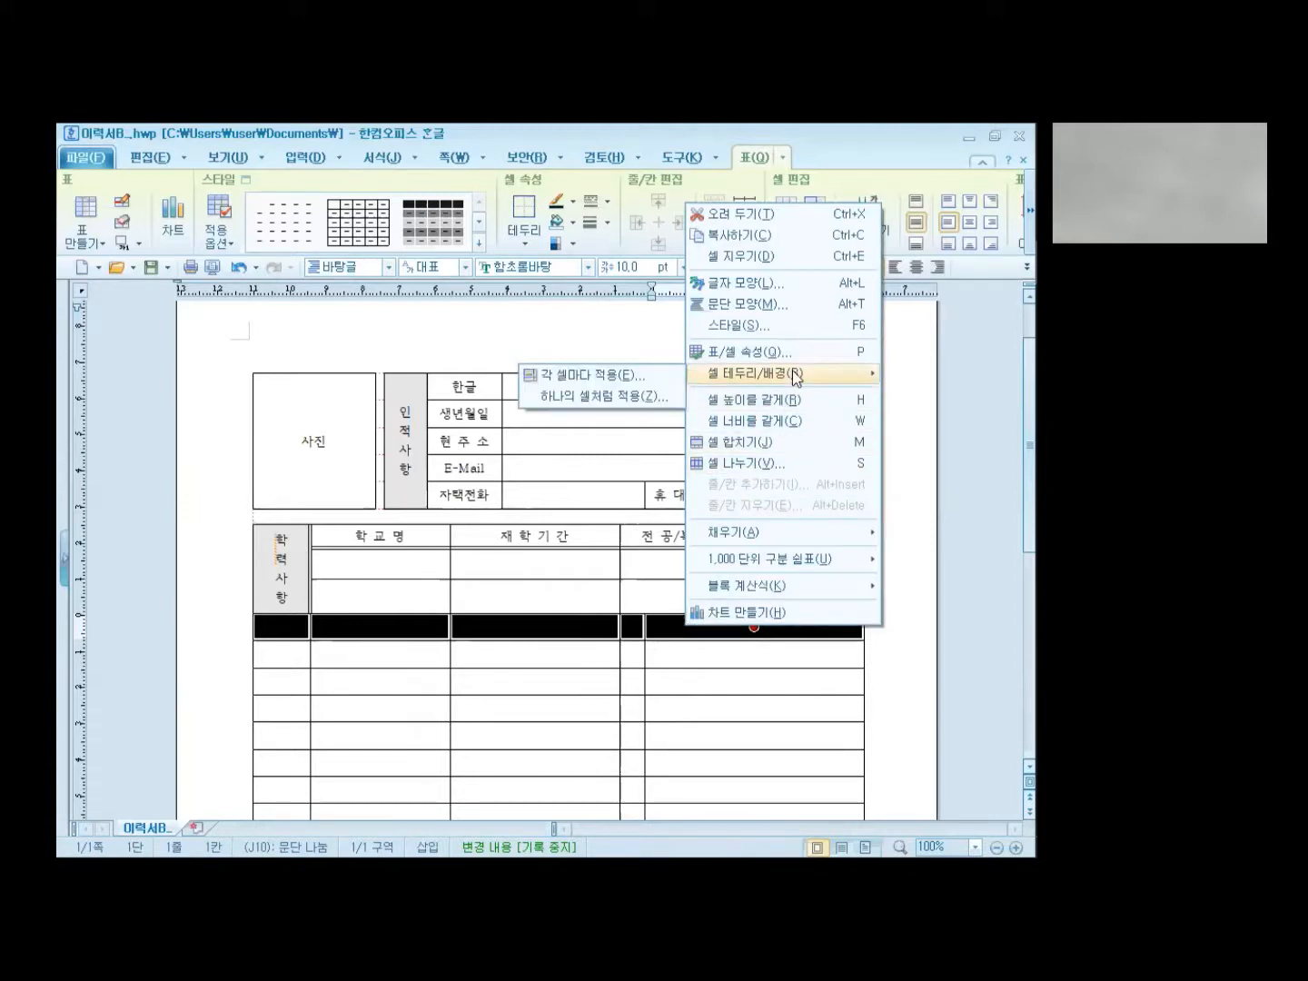
{"action": "left_click", "coordinate": [667, 374]}
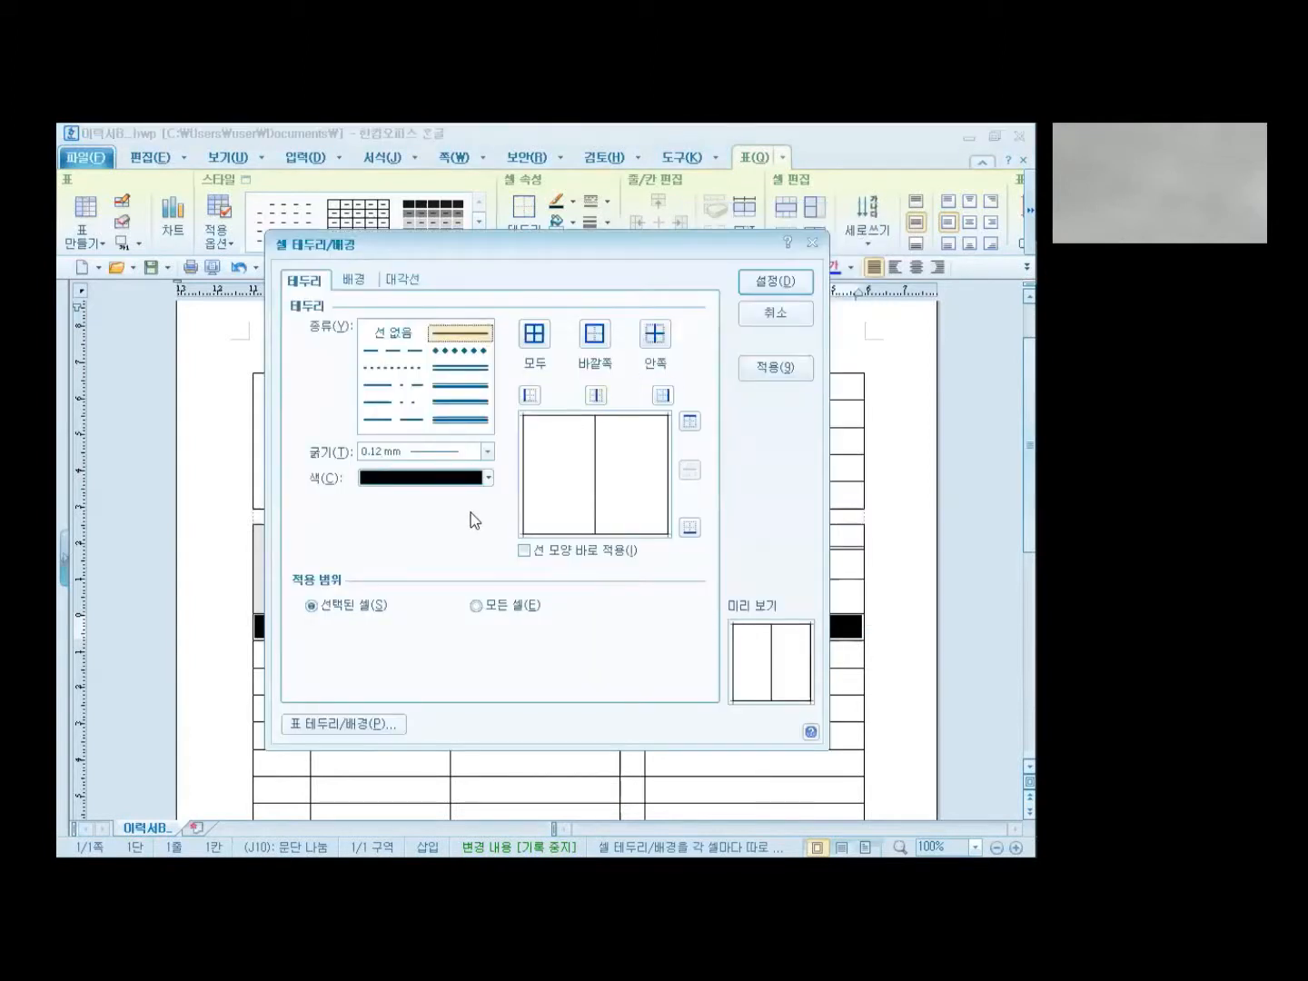
{"action": "left_click", "coordinate": [392, 335]}
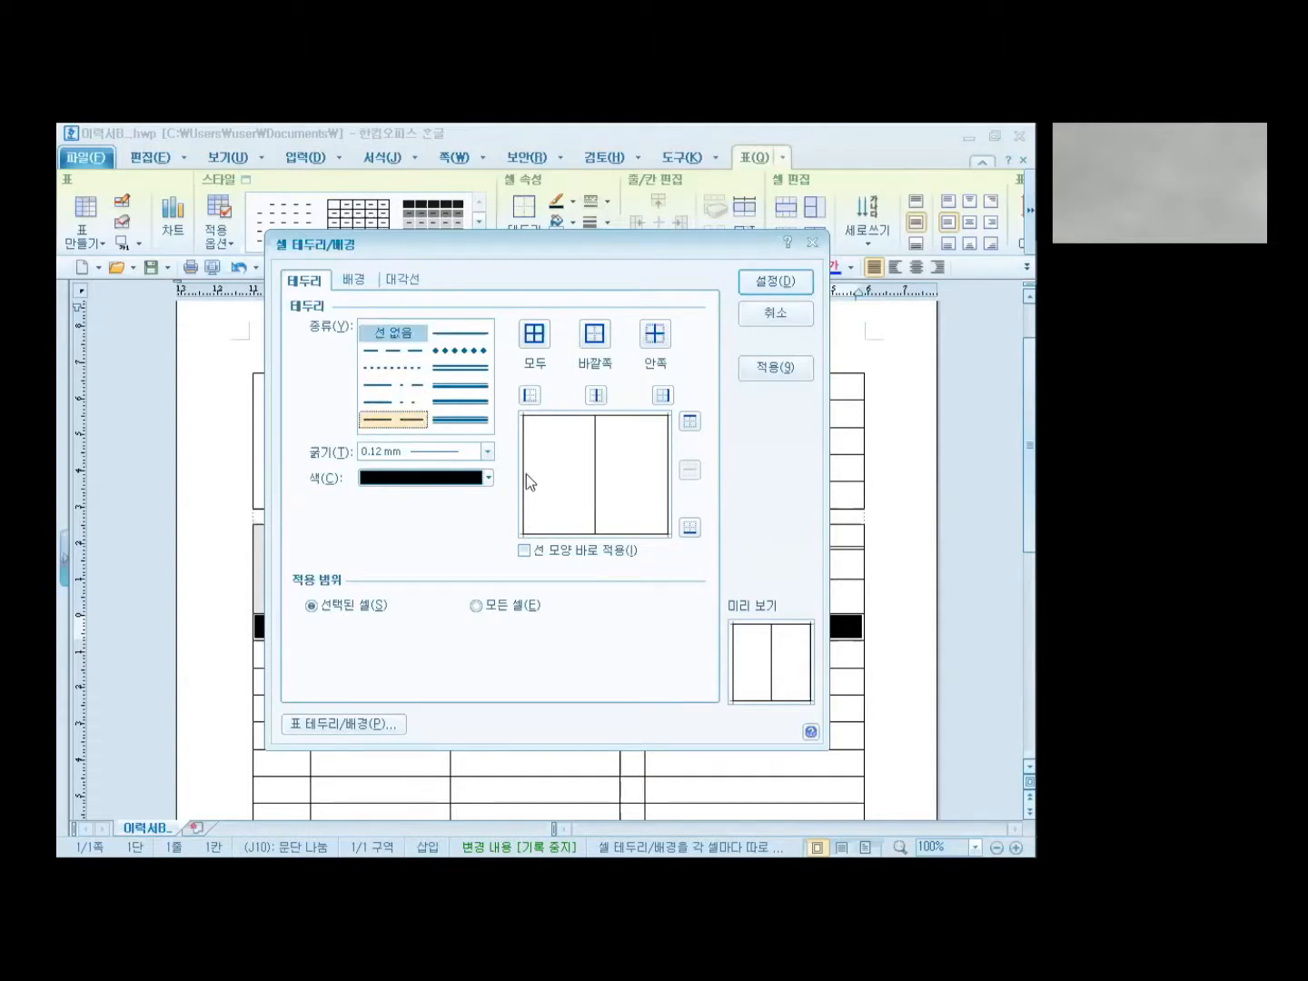
{"action": "left_click", "coordinate": [532, 397]}
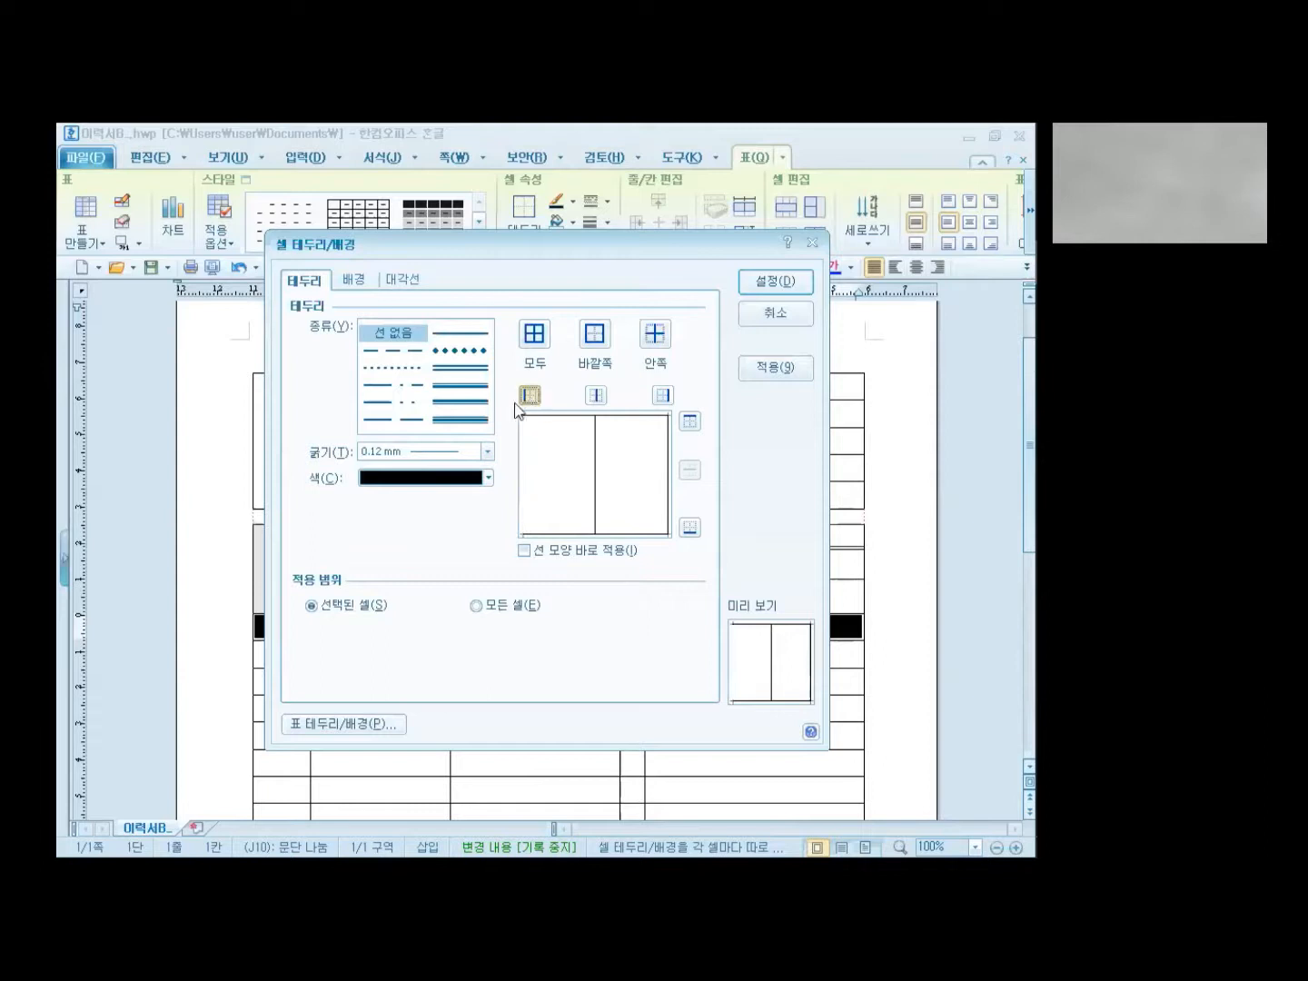
{"action": "left_click", "coordinate": [664, 396]}
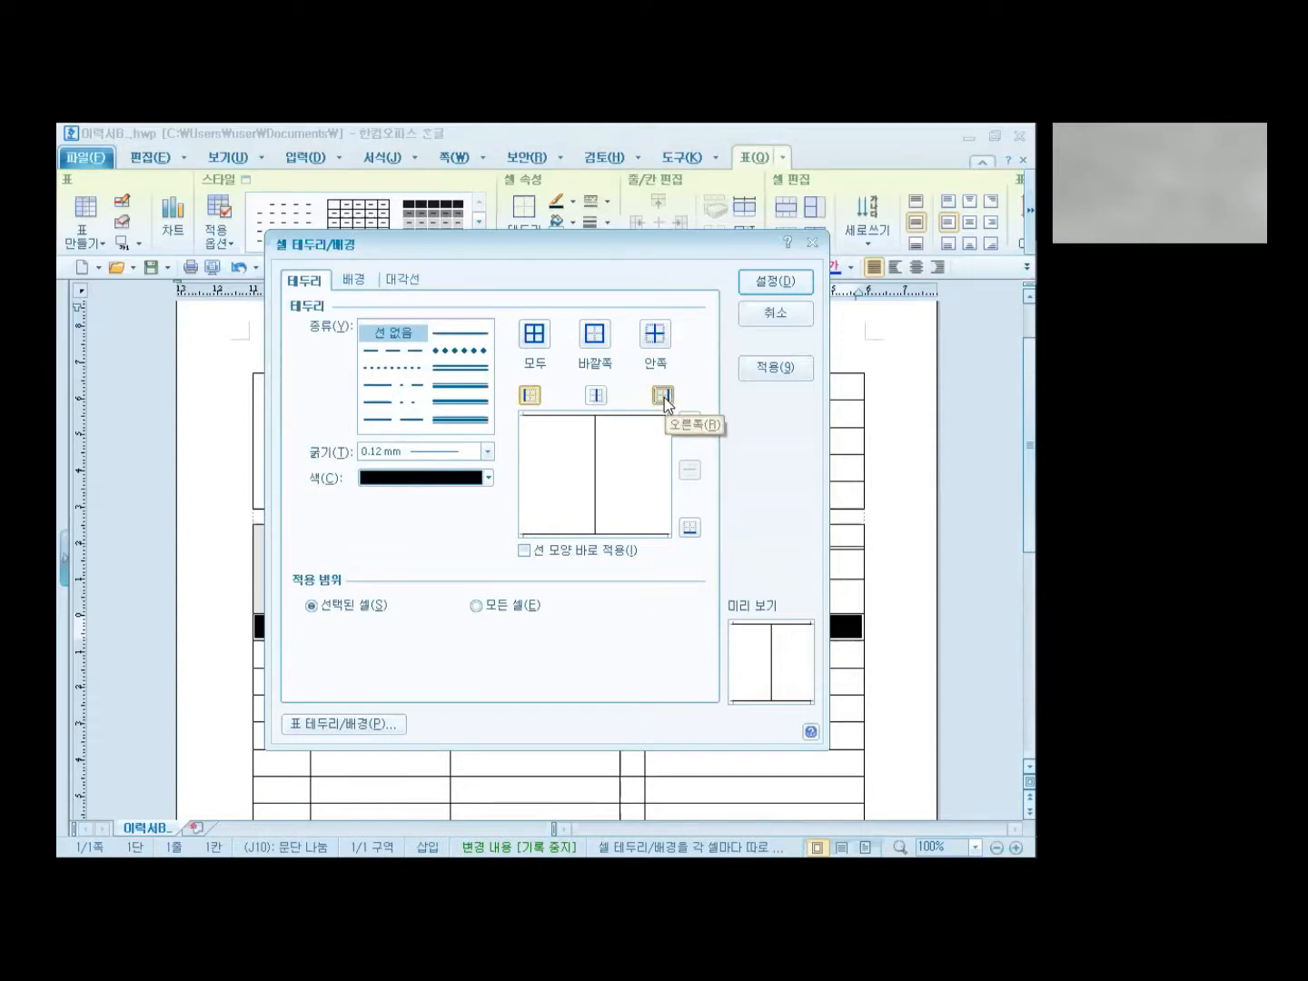
{"action": "left_click", "coordinate": [595, 397]}
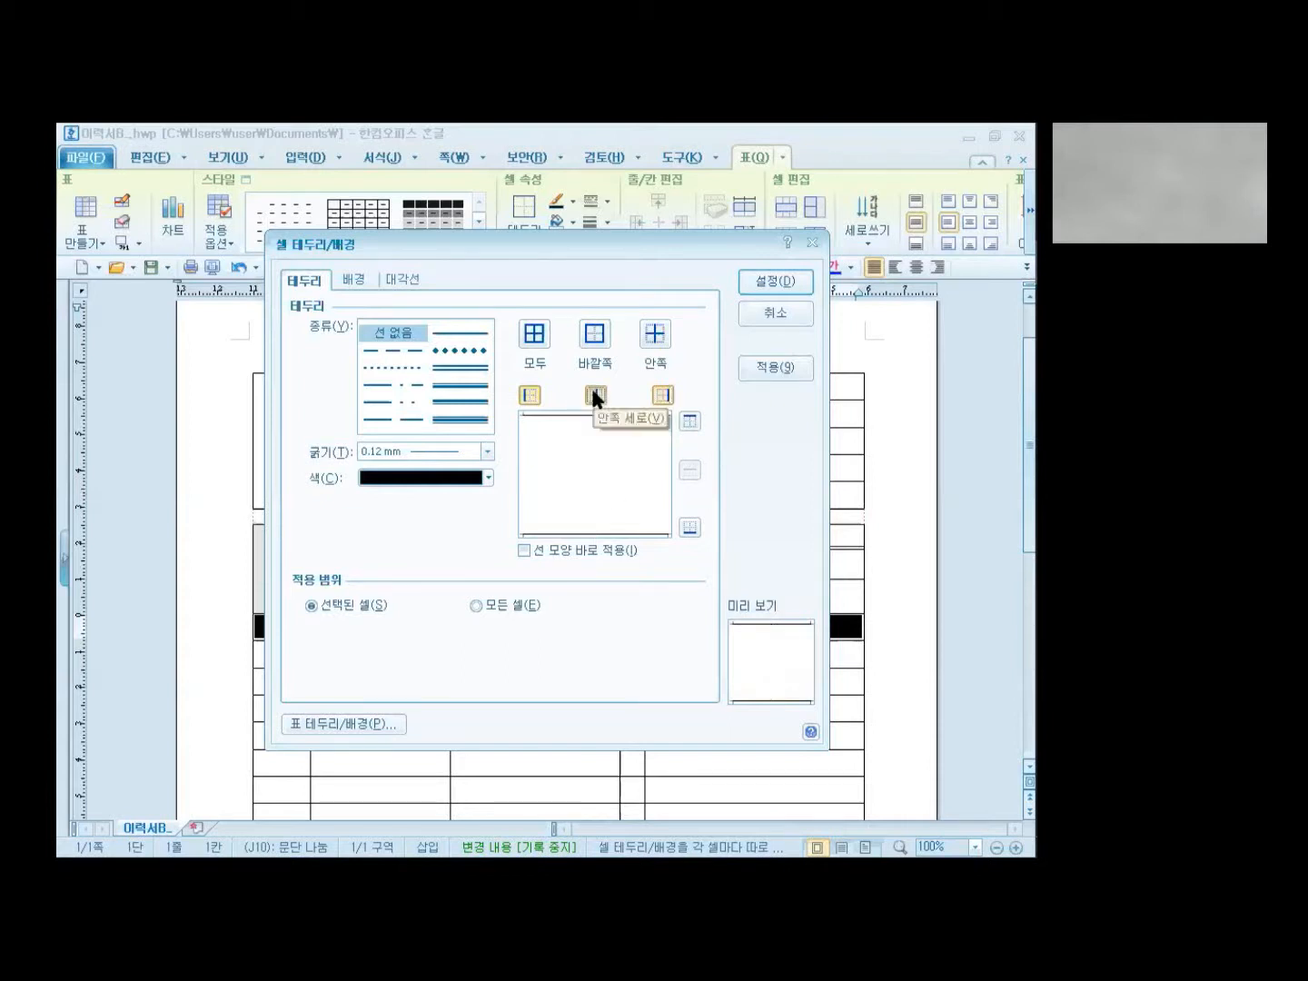
{"action": "left_click", "coordinate": [771, 366]}
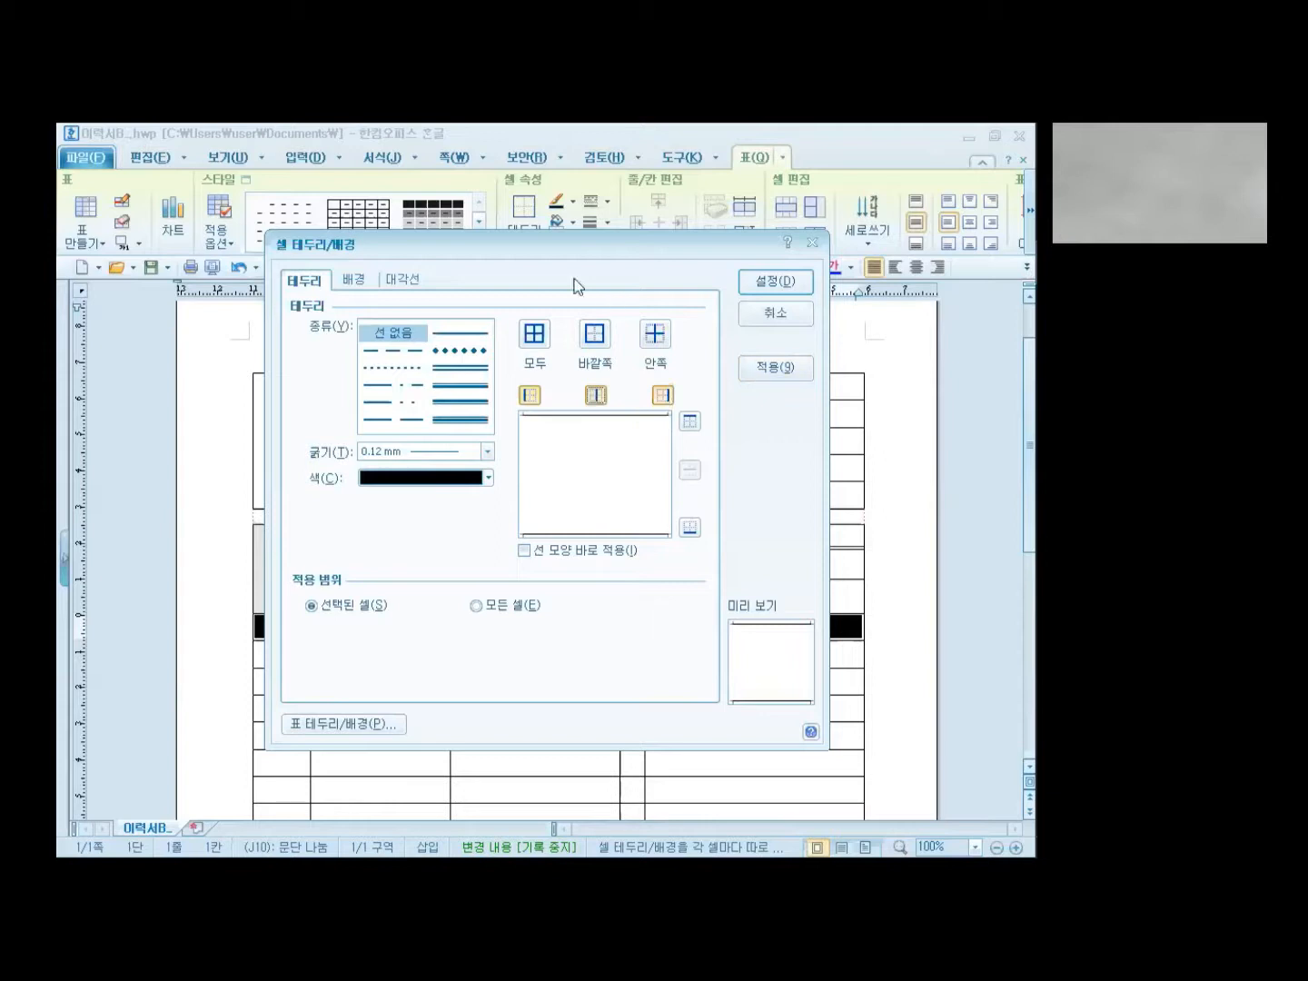
{"action": "left_click_drag", "start_coordinate": [576, 248], "coordinate": [753, 249]}
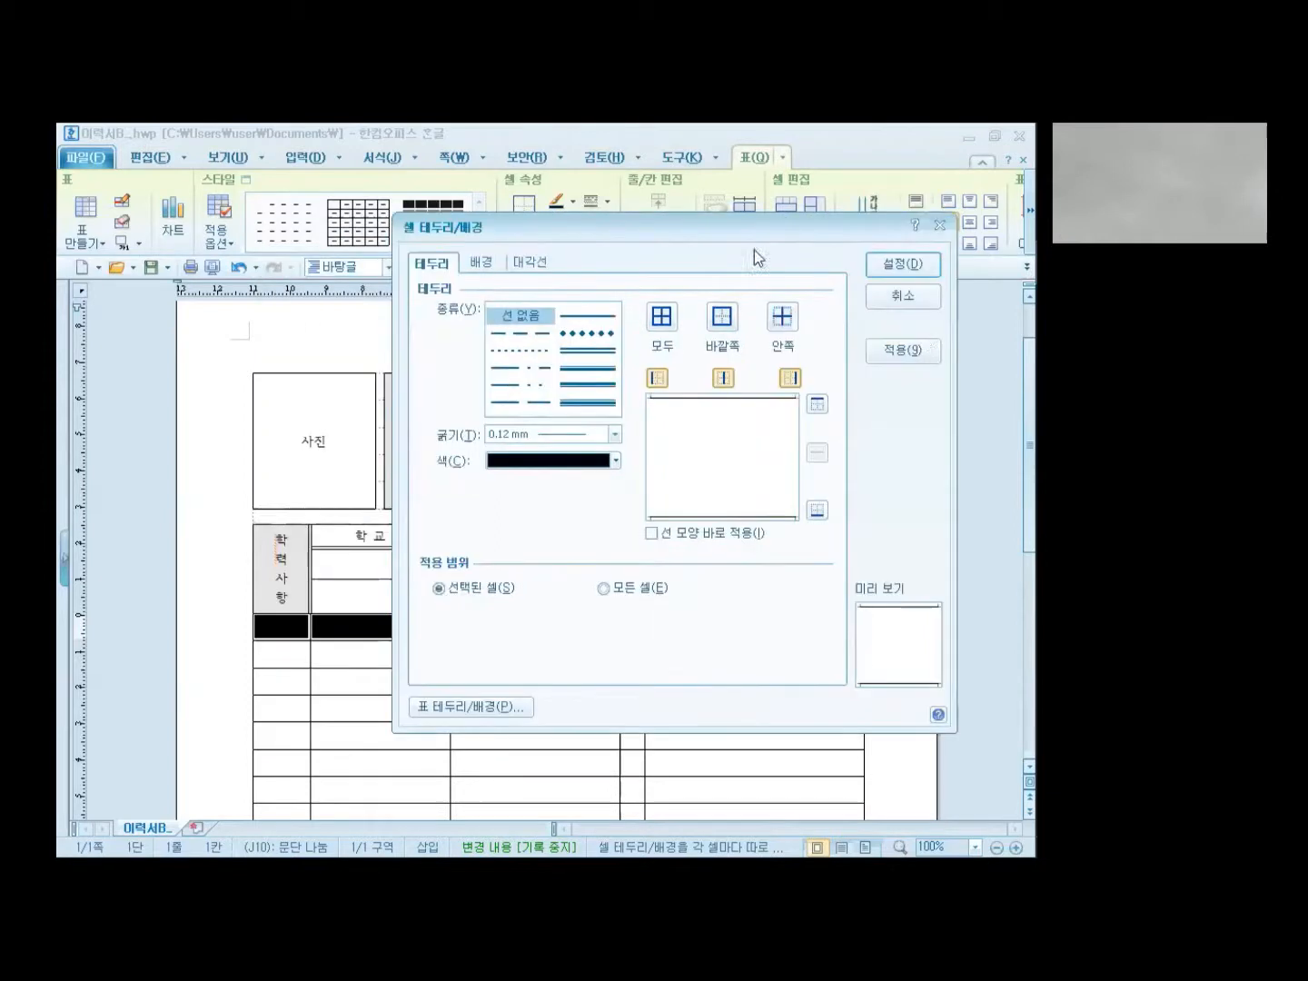
{"action": "left_click", "coordinate": [896, 349]}
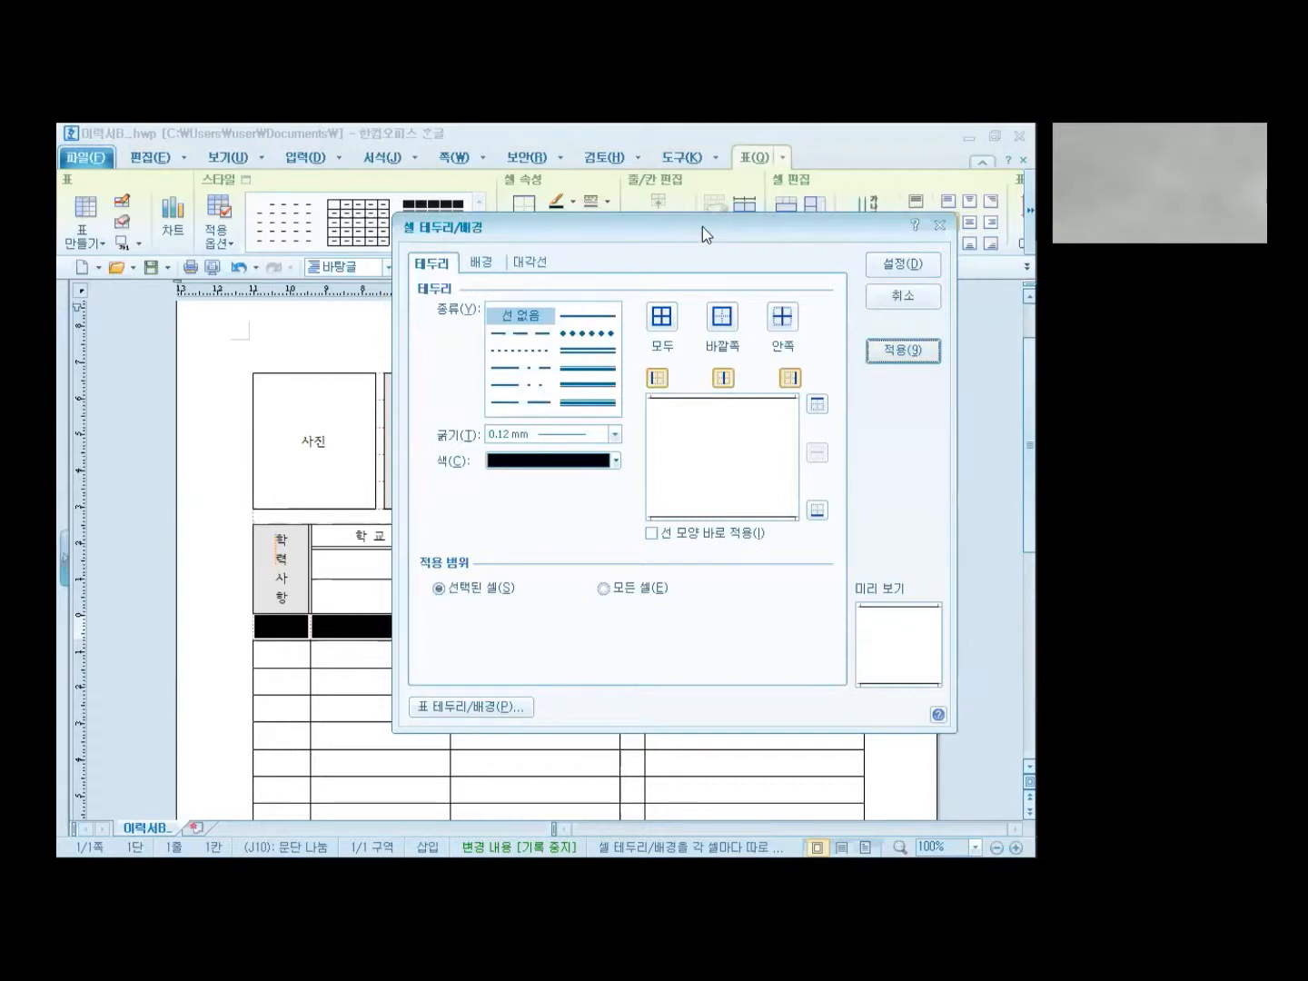
{"action": "left_click_drag", "start_coordinate": [702, 225], "coordinate": [707, 293]}
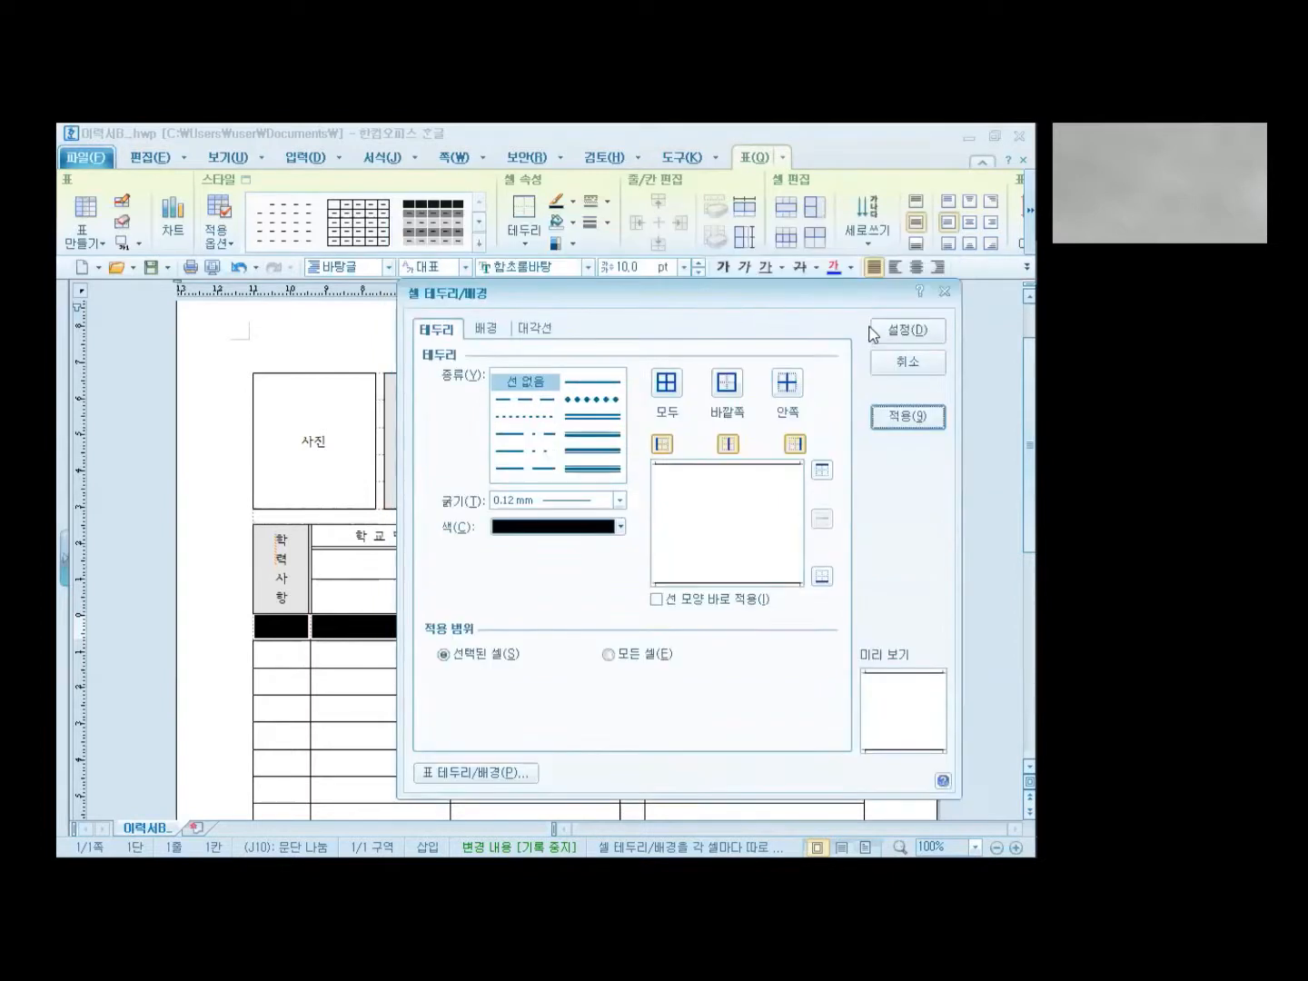
{"action": "left_click", "coordinate": [897, 333]}
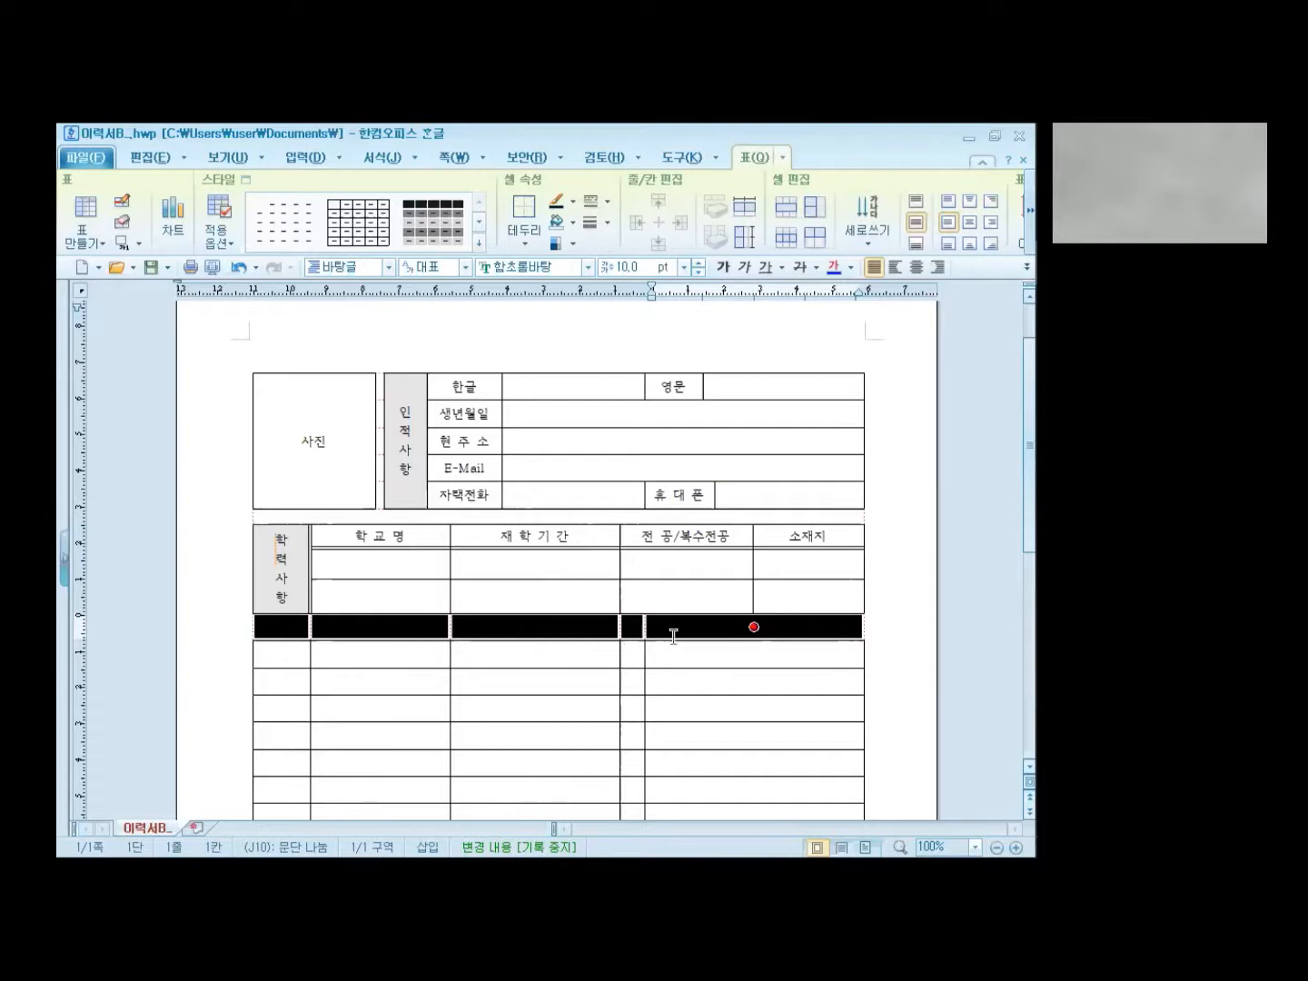
Merge the row beneath the 학력사항 section into one spacer cell and reduce its height
{"action": "right_click", "coordinate": [713, 627]}
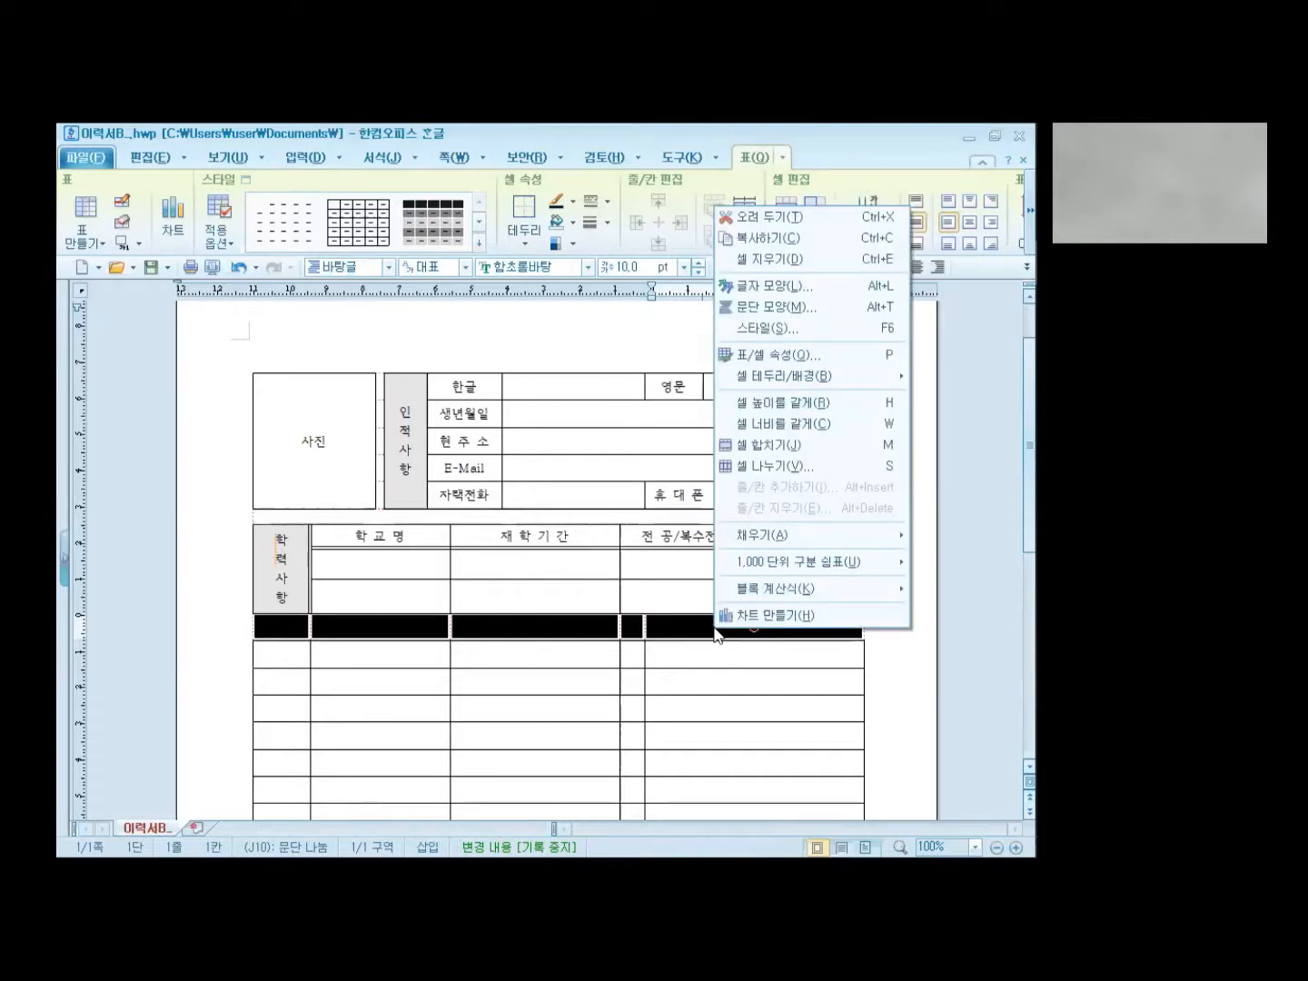
{"action": "left_click", "coordinate": [754, 446]}
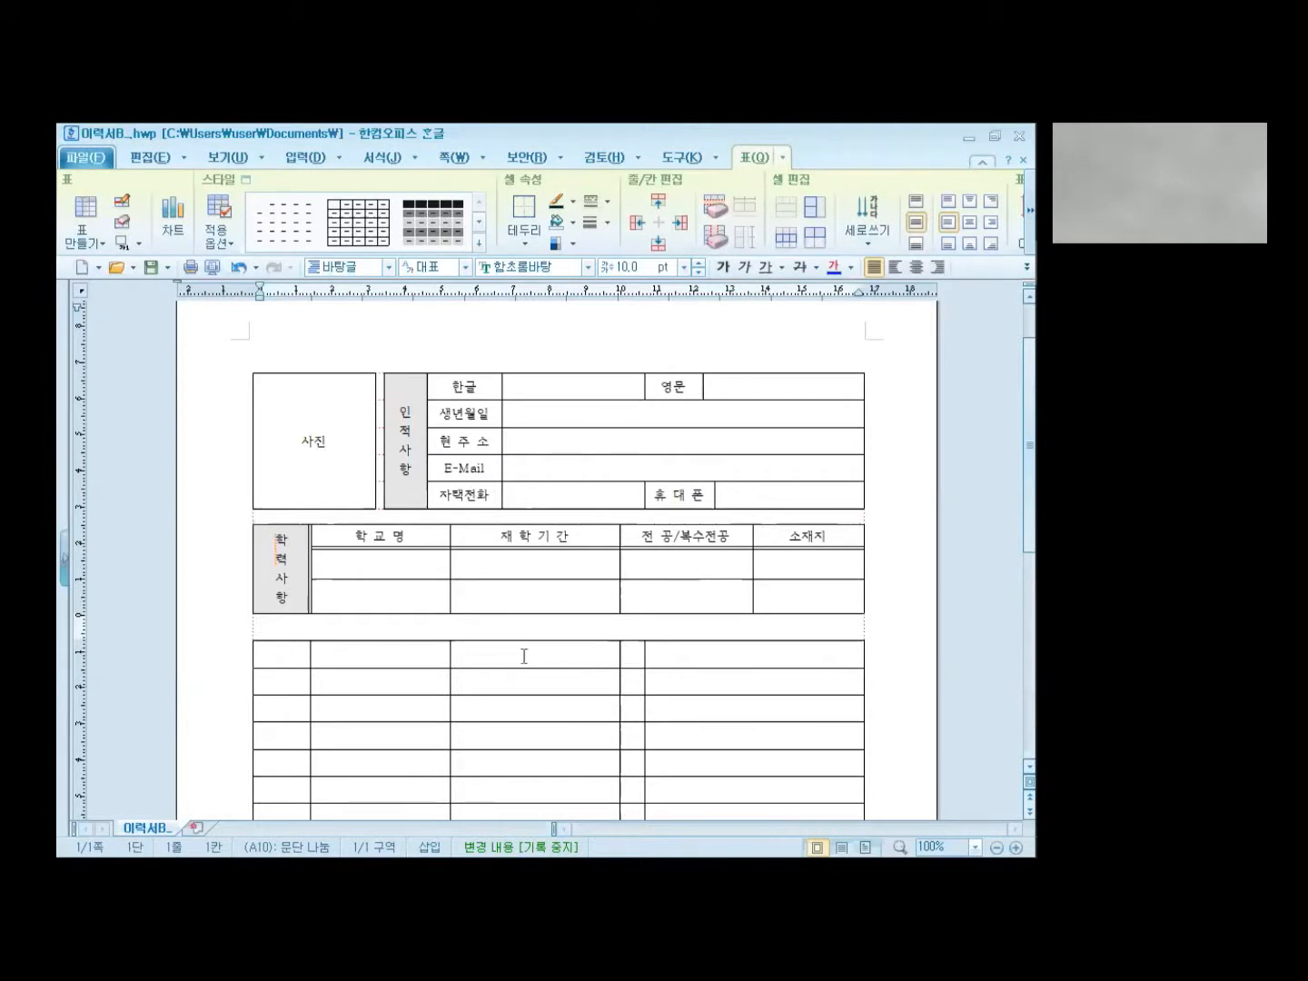
{"action": "left_click_drag", "start_coordinate": [524, 640], "coordinate": [522, 640]}
{"action": "left_click_drag", "start_coordinate": [518, 634], "coordinate": [519, 608]}
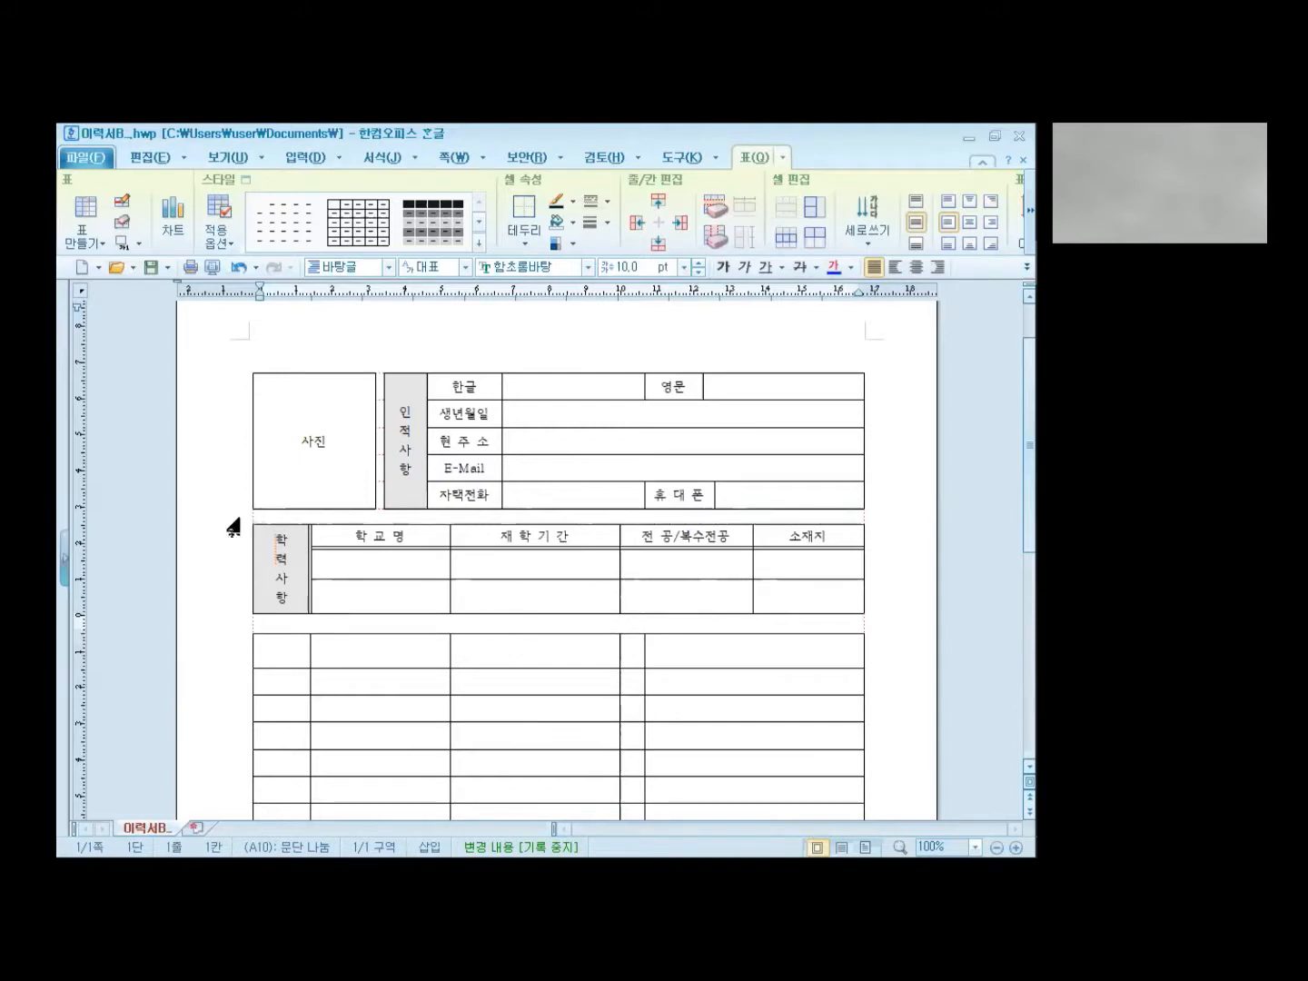
Give the spacer cell custom inner margins with a .9 mm top and a cleared bottom value, and reduce its height further
{"action": "right_click", "coordinate": [286, 624]}
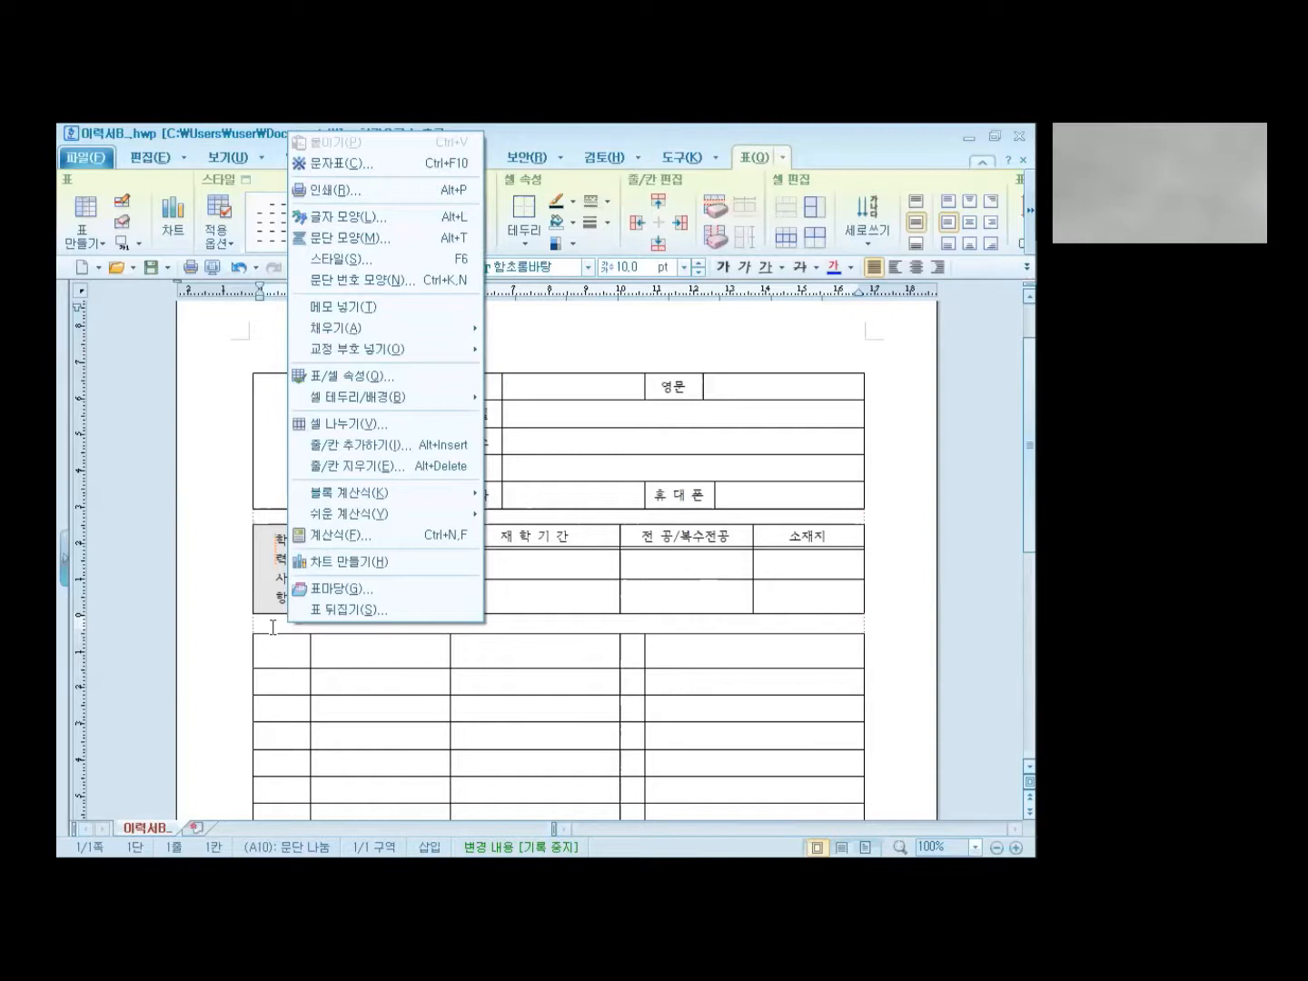
{"action": "left_click", "coordinate": [382, 377]}
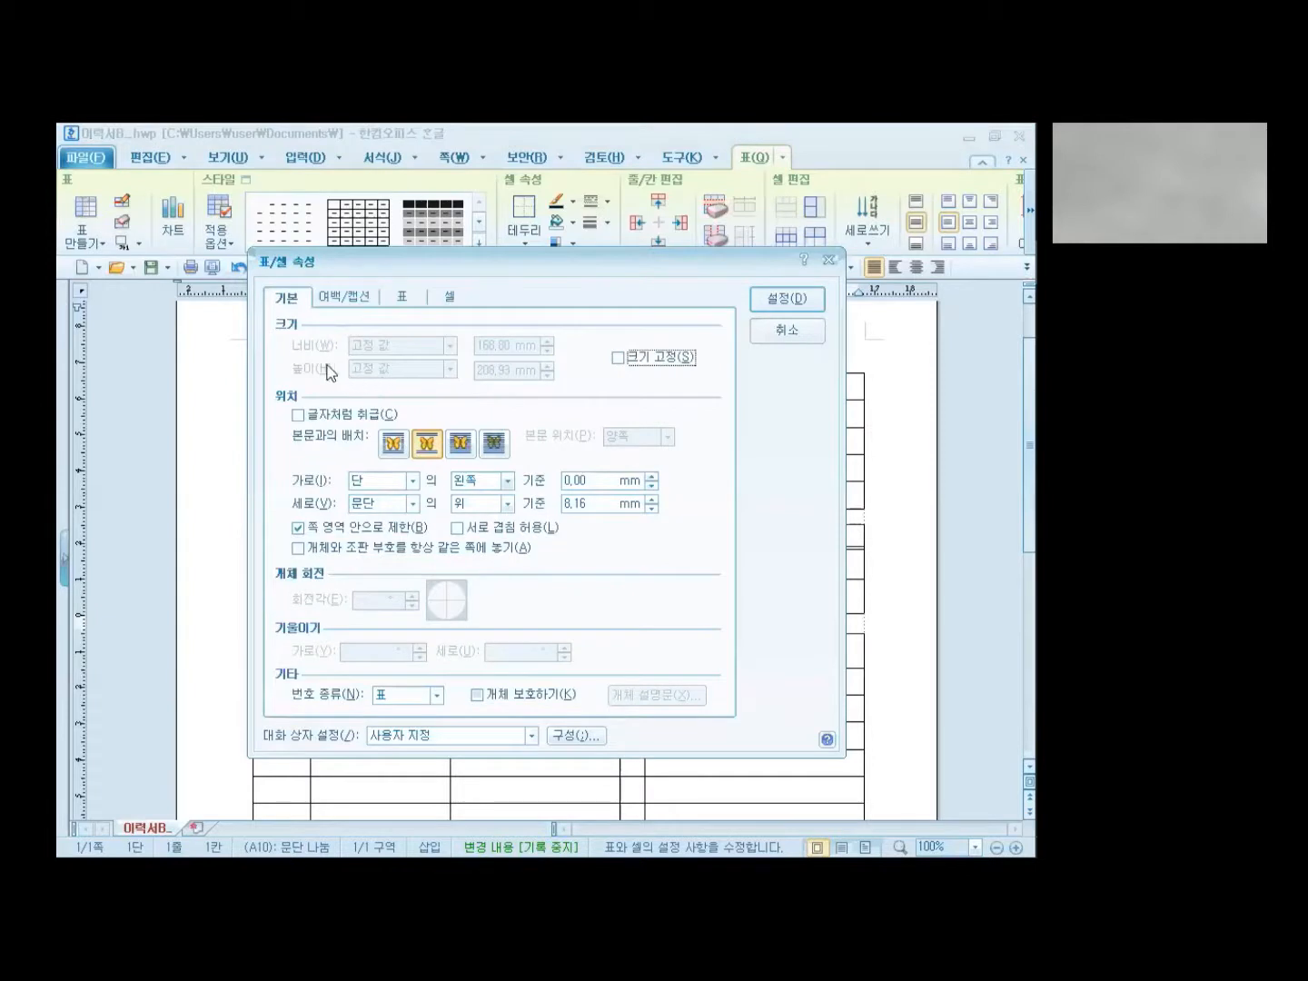
{"action": "left_click", "coordinate": [451, 299]}
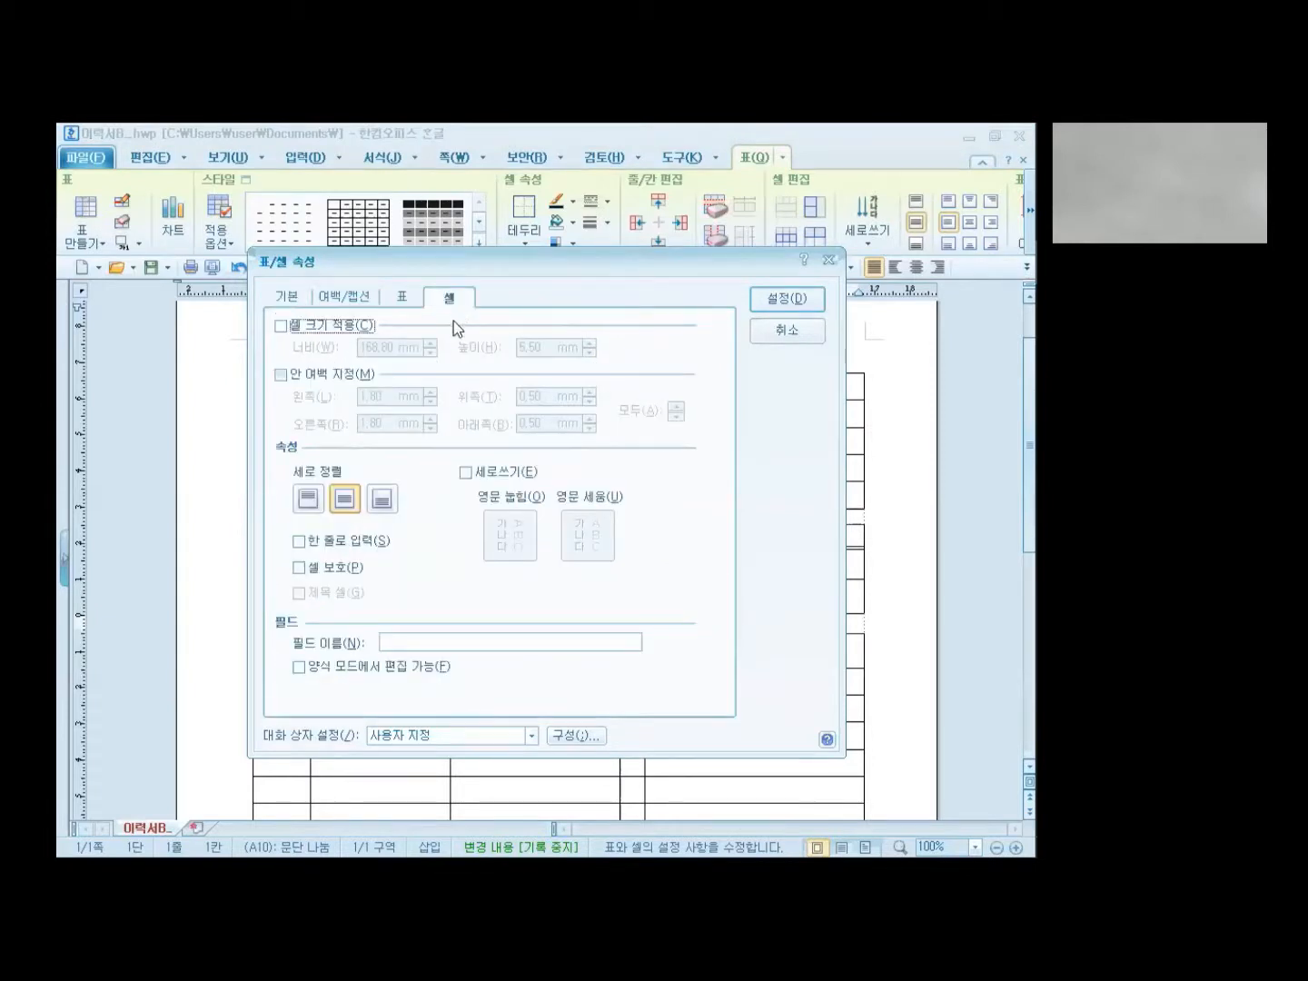
{"action": "left_click", "coordinate": [282, 375]}
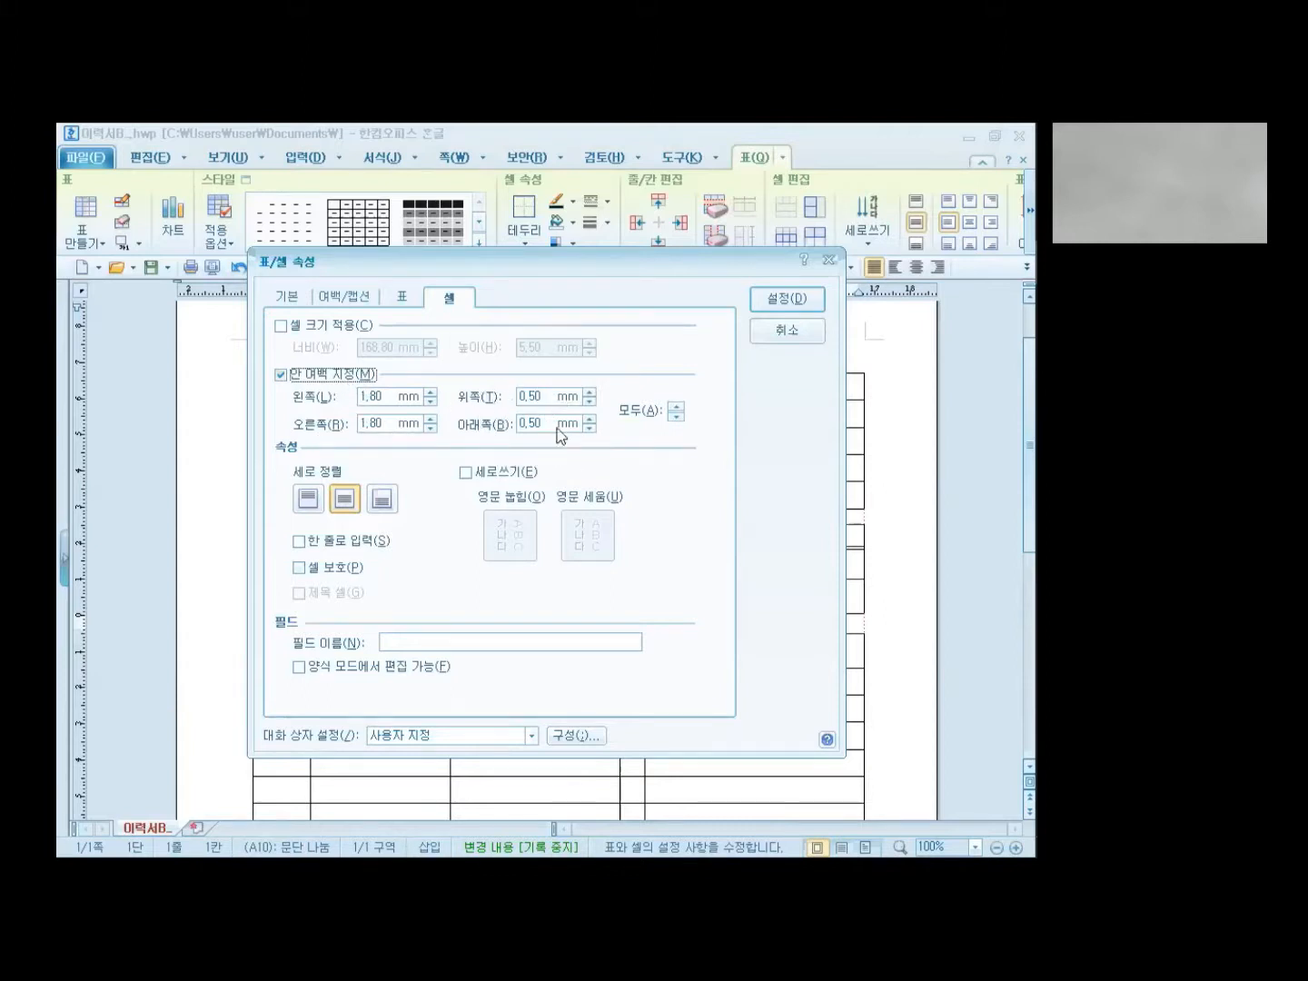
{"action": "left_click_drag", "start_coordinate": [548, 394], "coordinate": [506, 401]}
{"action": "type", "text": "."}
{"action": "left_click", "coordinate": [518, 425]}
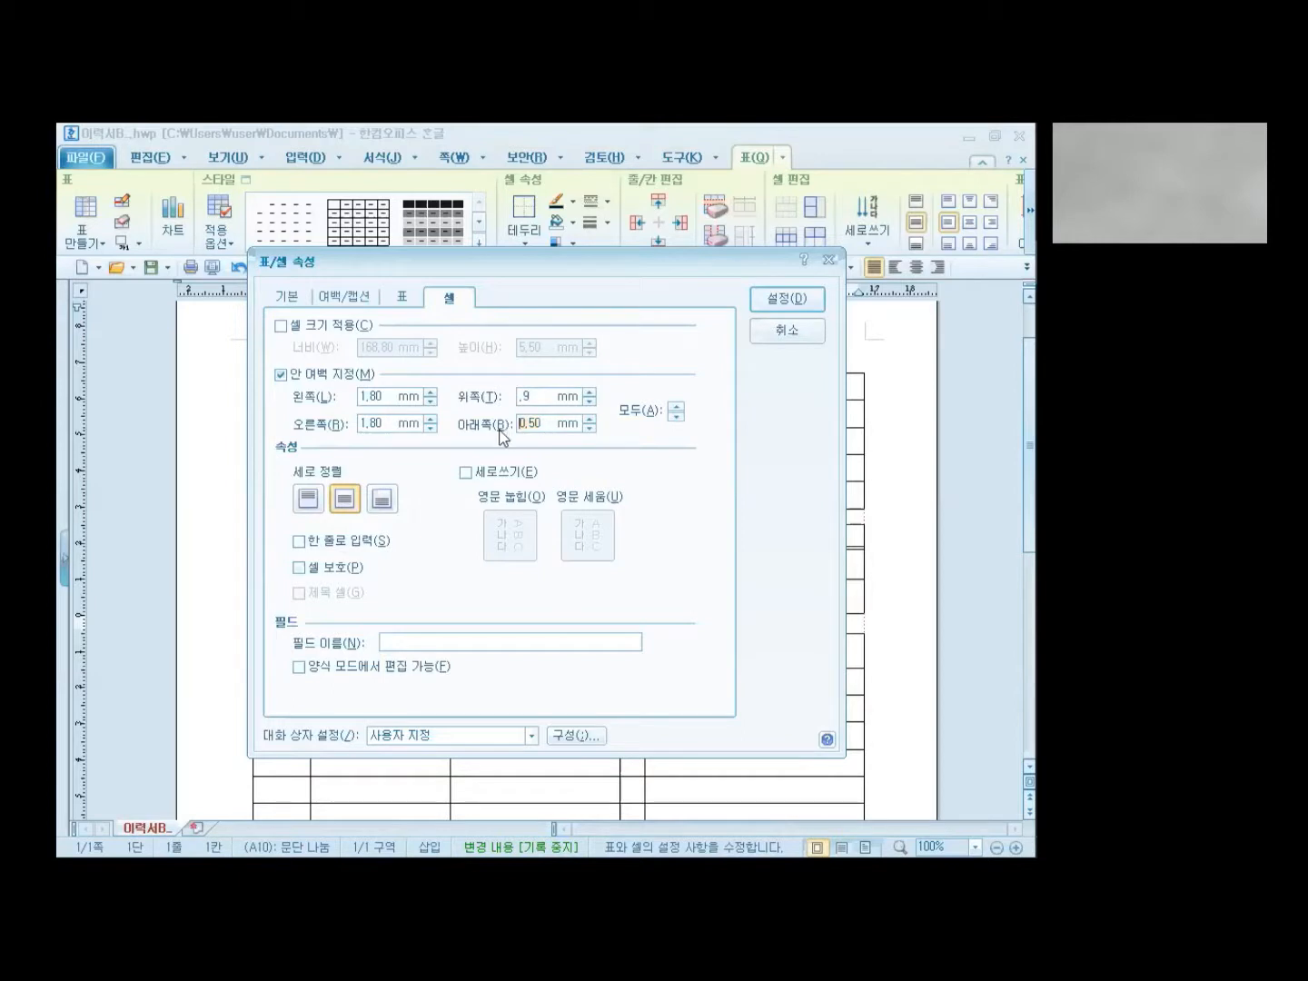
{"action": "key", "text": "Delete"}
{"action": "key", "text": "Delete"}
{"action": "key", "text": "Delete"}
{"action": "left_click", "coordinate": [783, 301]}
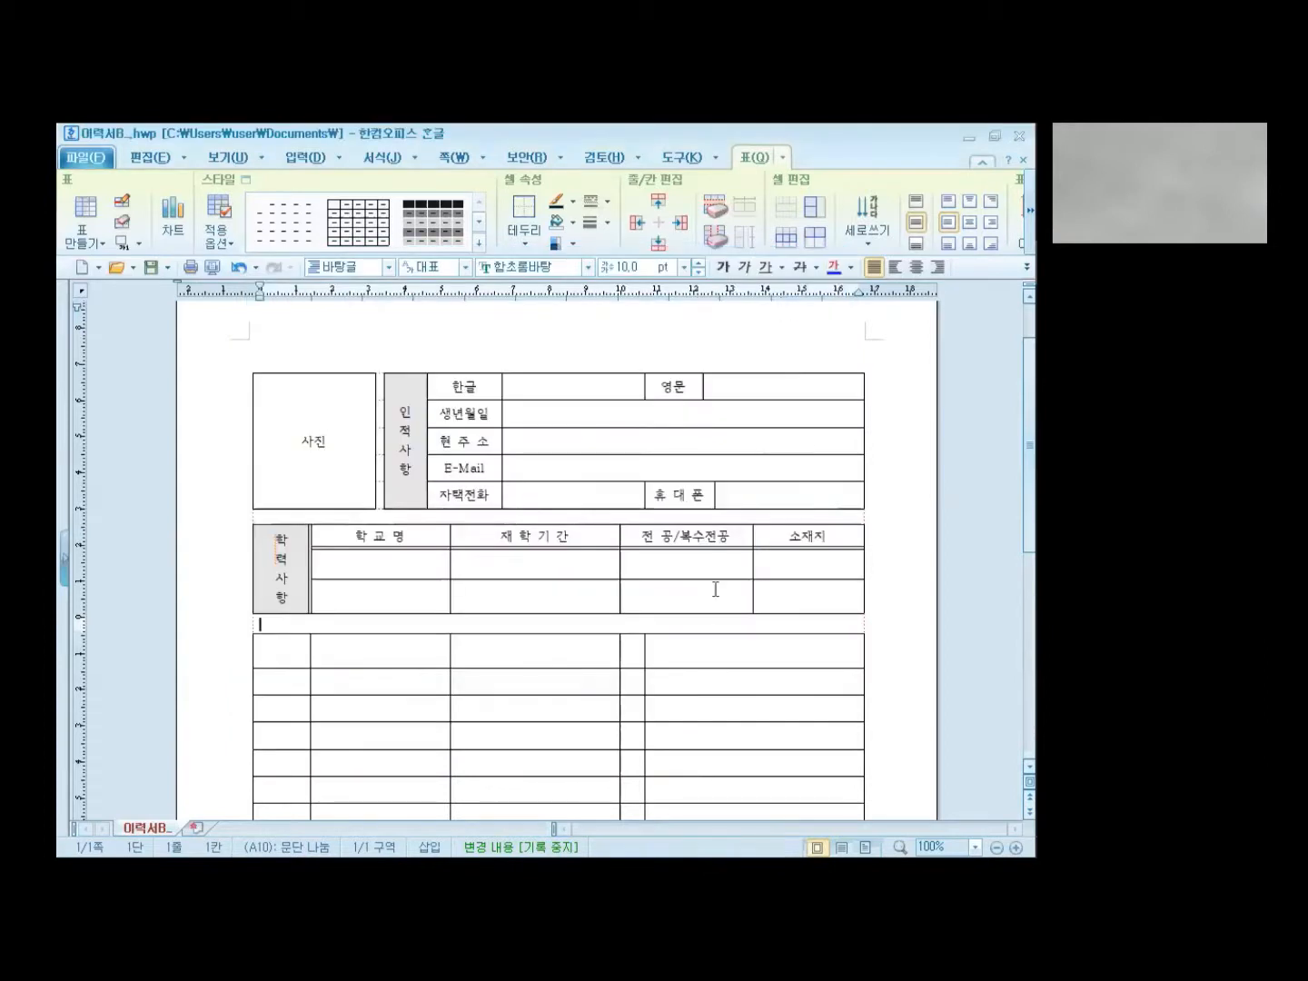
{"action": "left_click_drag", "start_coordinate": [396, 634], "coordinate": [393, 627]}
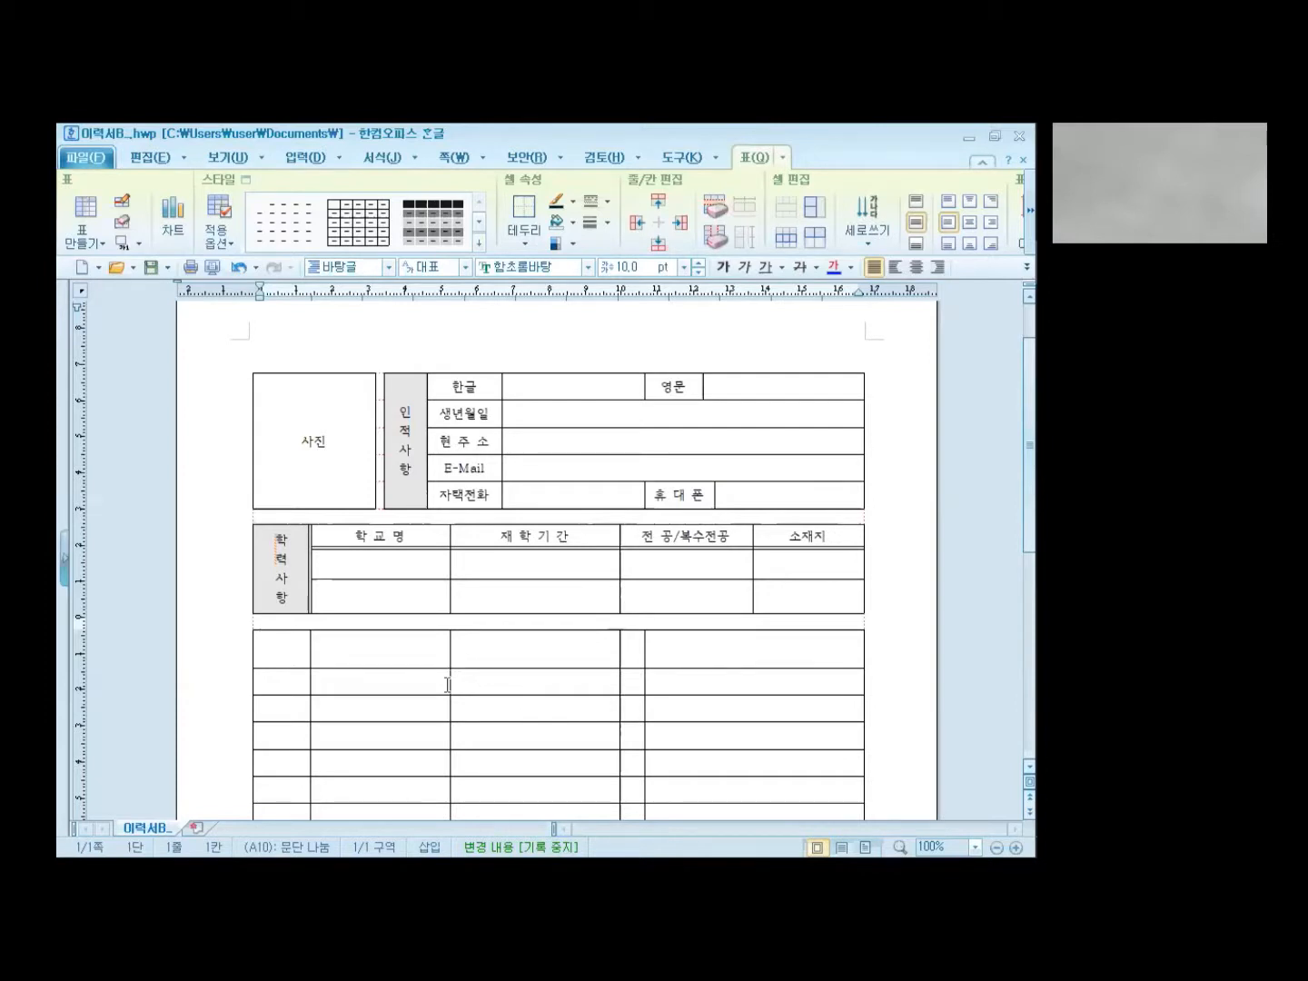
Enter the title 이 력 서 on the empty line above the résumé table
{"action": "scroll", "coordinate": [447, 685], "scroll_direction": "down", "scroll_amount": 5}
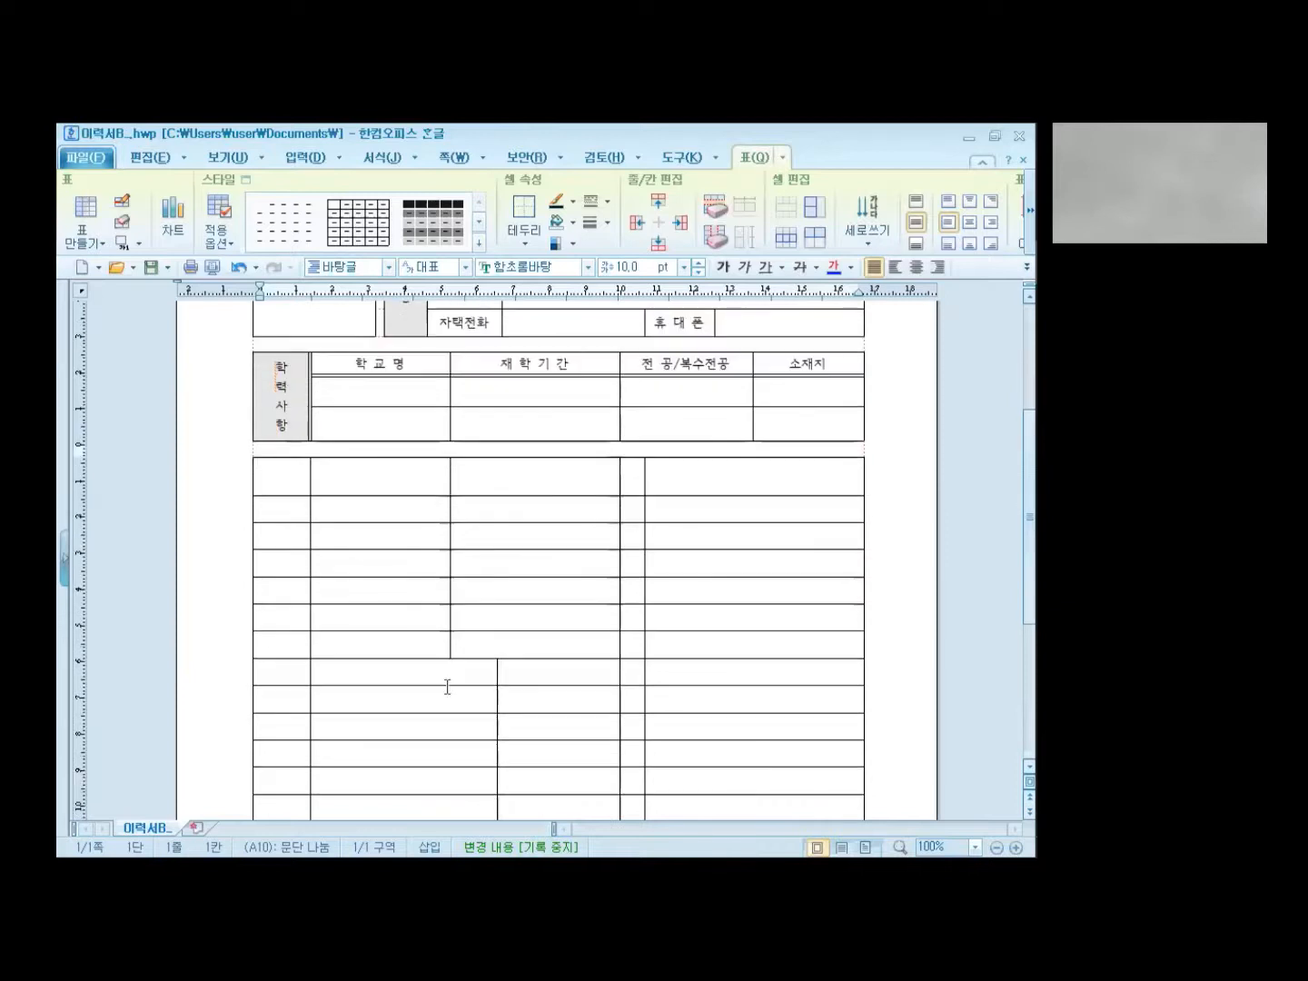
{"action": "scroll", "coordinate": [447, 686], "scroll_direction": "down", "scroll_amount": 4}
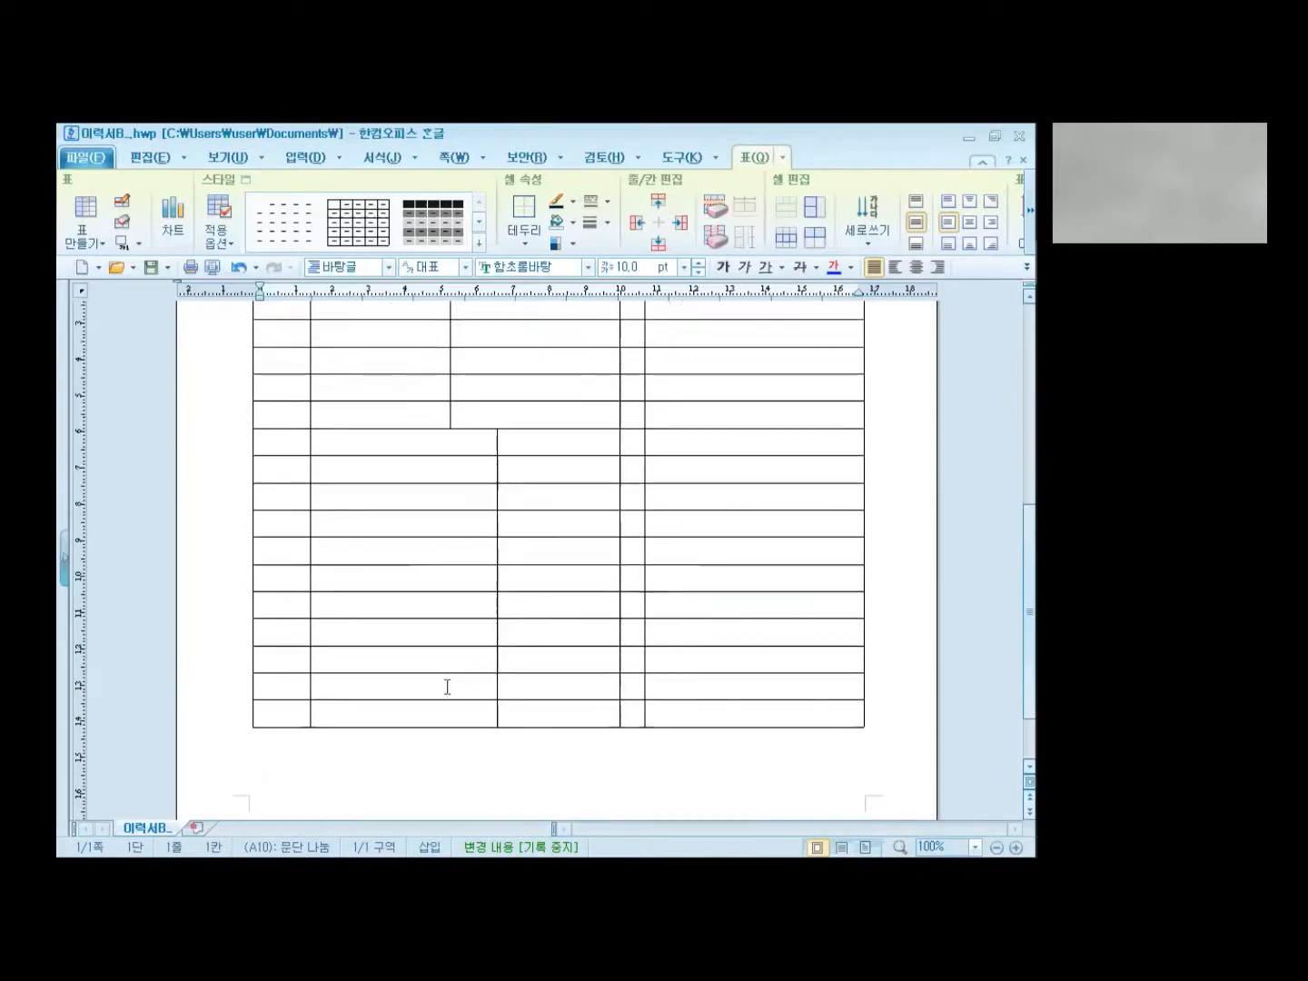
{"action": "scroll", "coordinate": [446, 687], "scroll_direction": "up", "scroll_amount": 10}
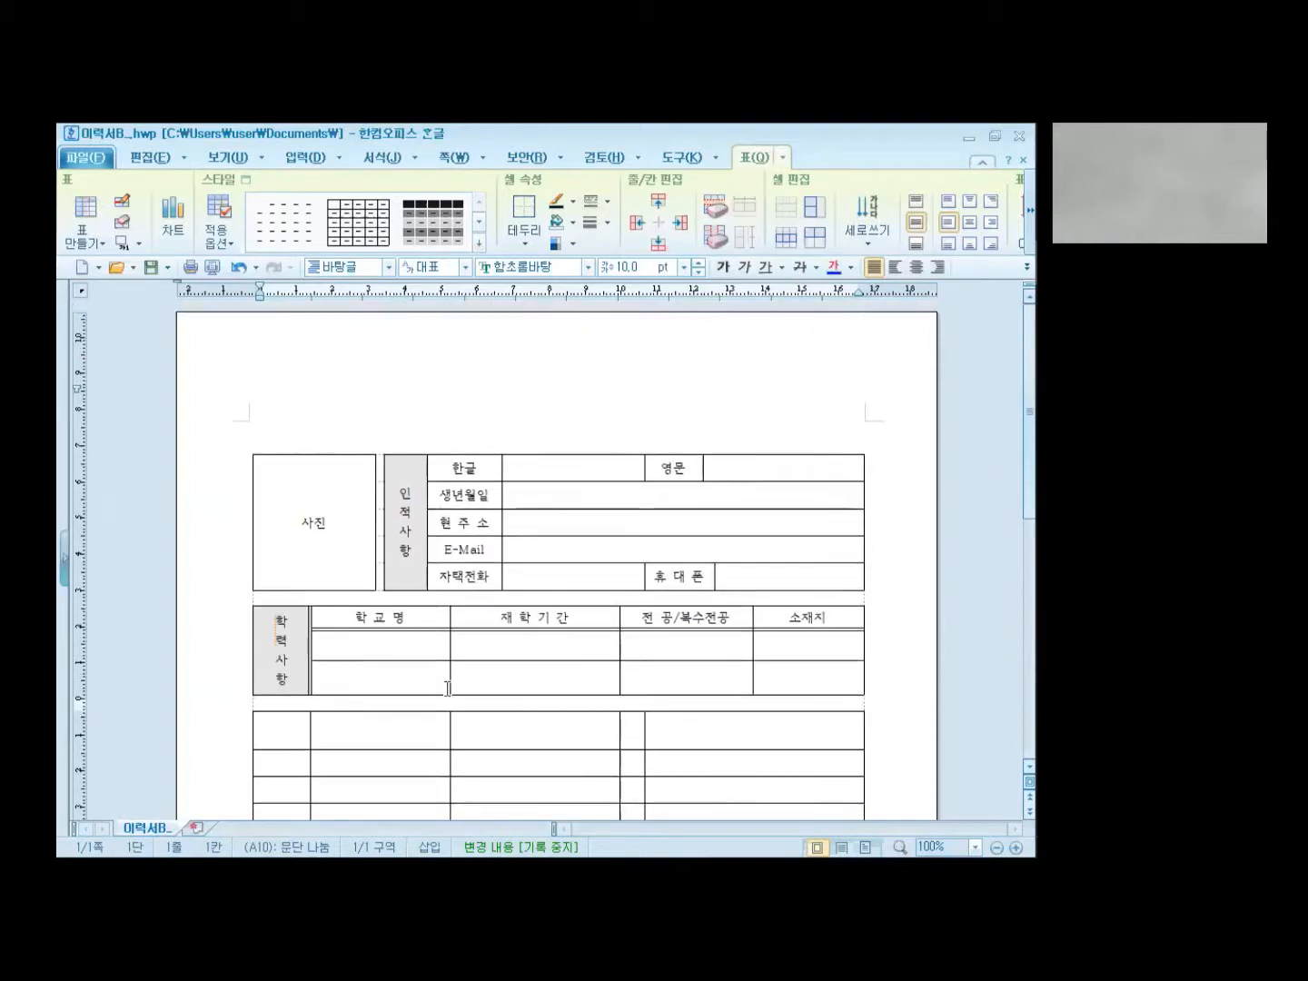
{"action": "left_click", "coordinate": [252, 426]}
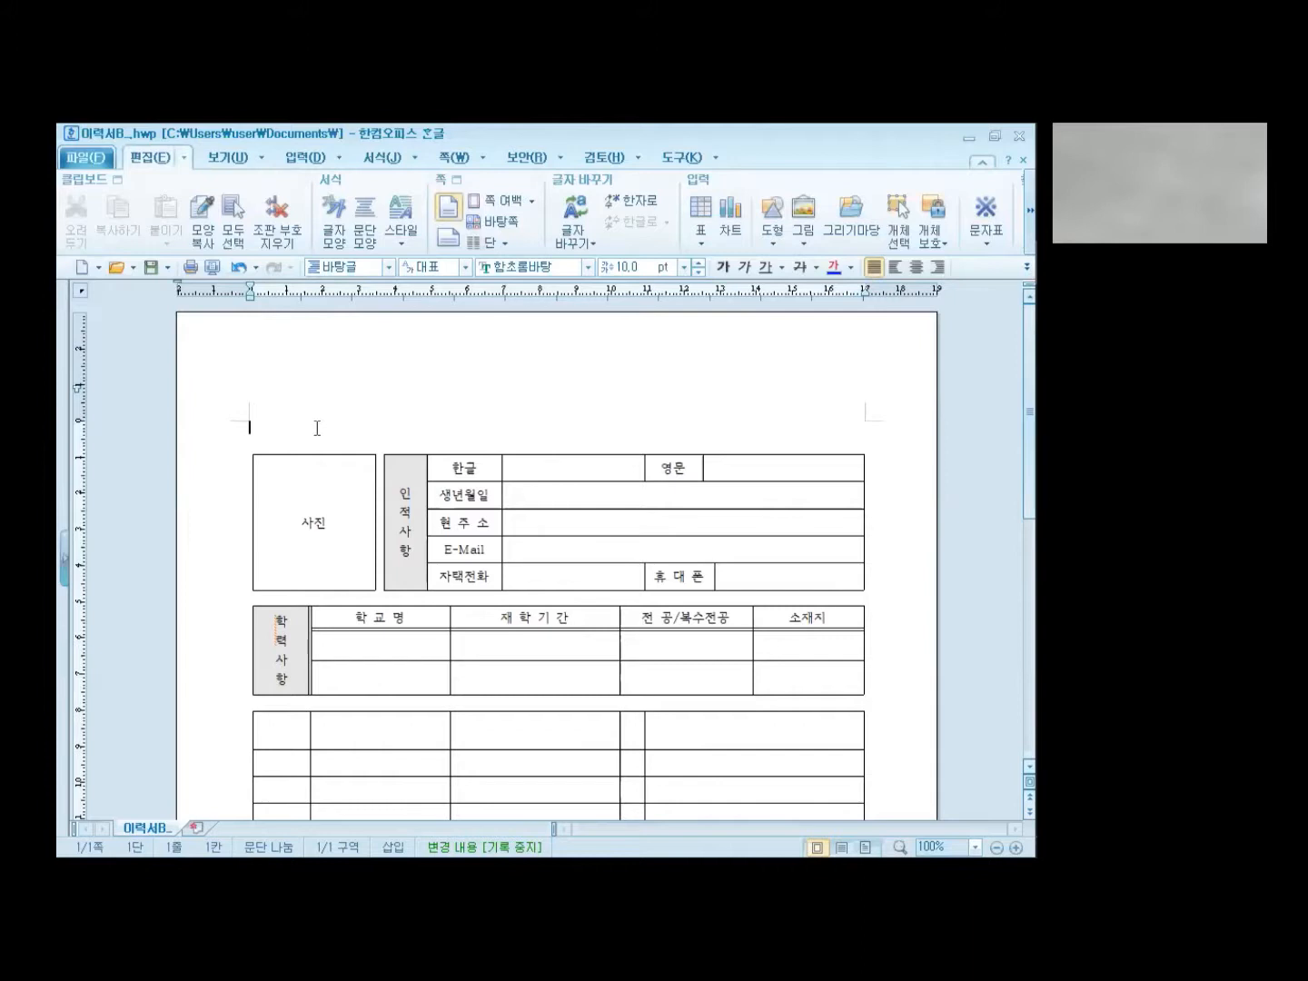
{"action": "type", "text": "이 "}
{"action": "type", "text": "력"}
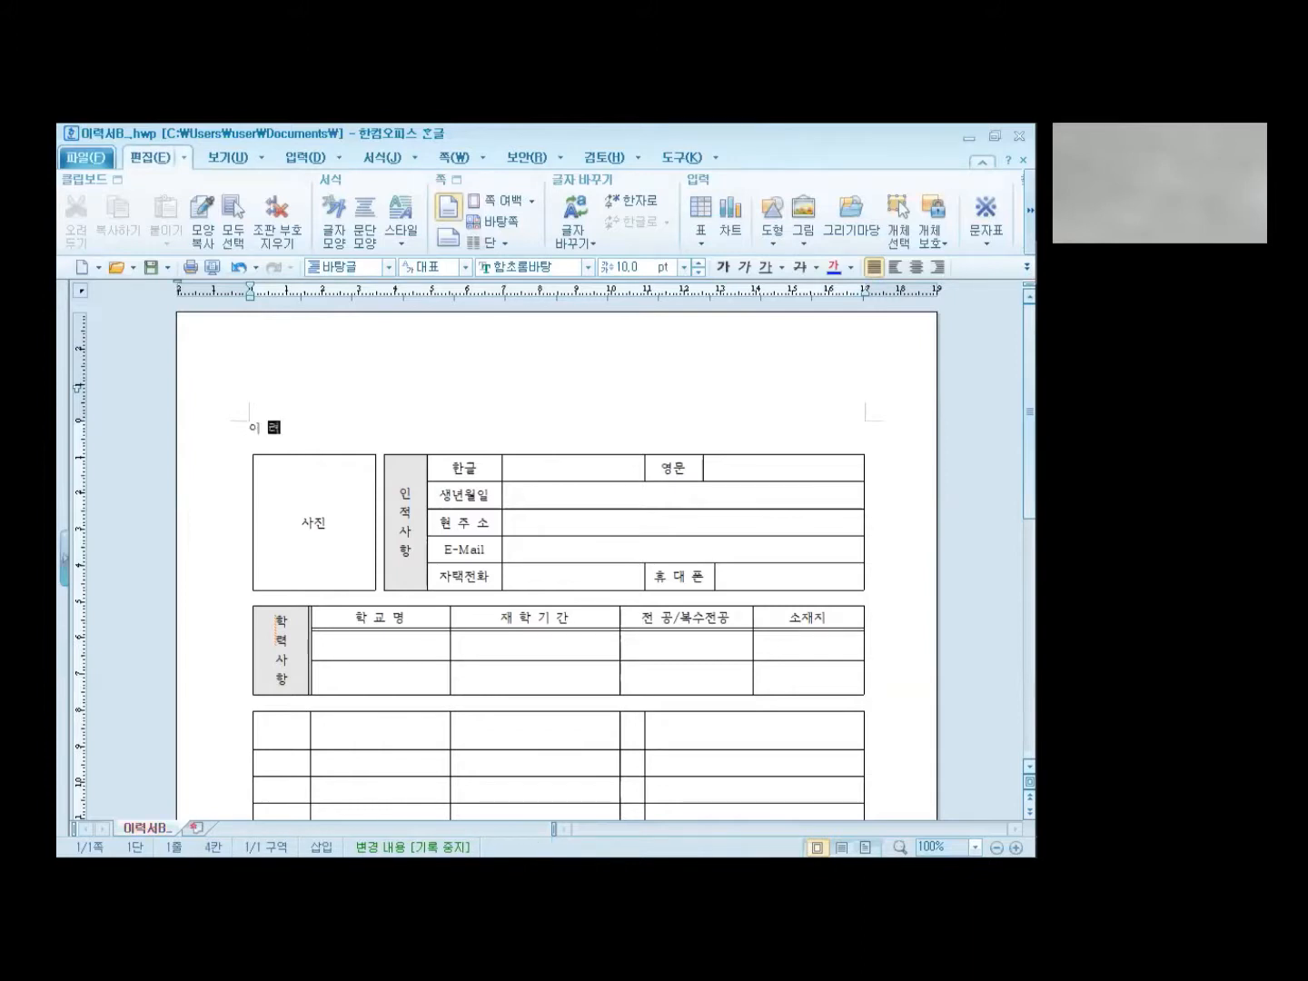
{"action": "type", "text": " 서"}
Increase the font size of the 이 력 서 title to 14 pt
{"action": "left_click_drag", "start_coordinate": [250, 427], "coordinate": [299, 430]}
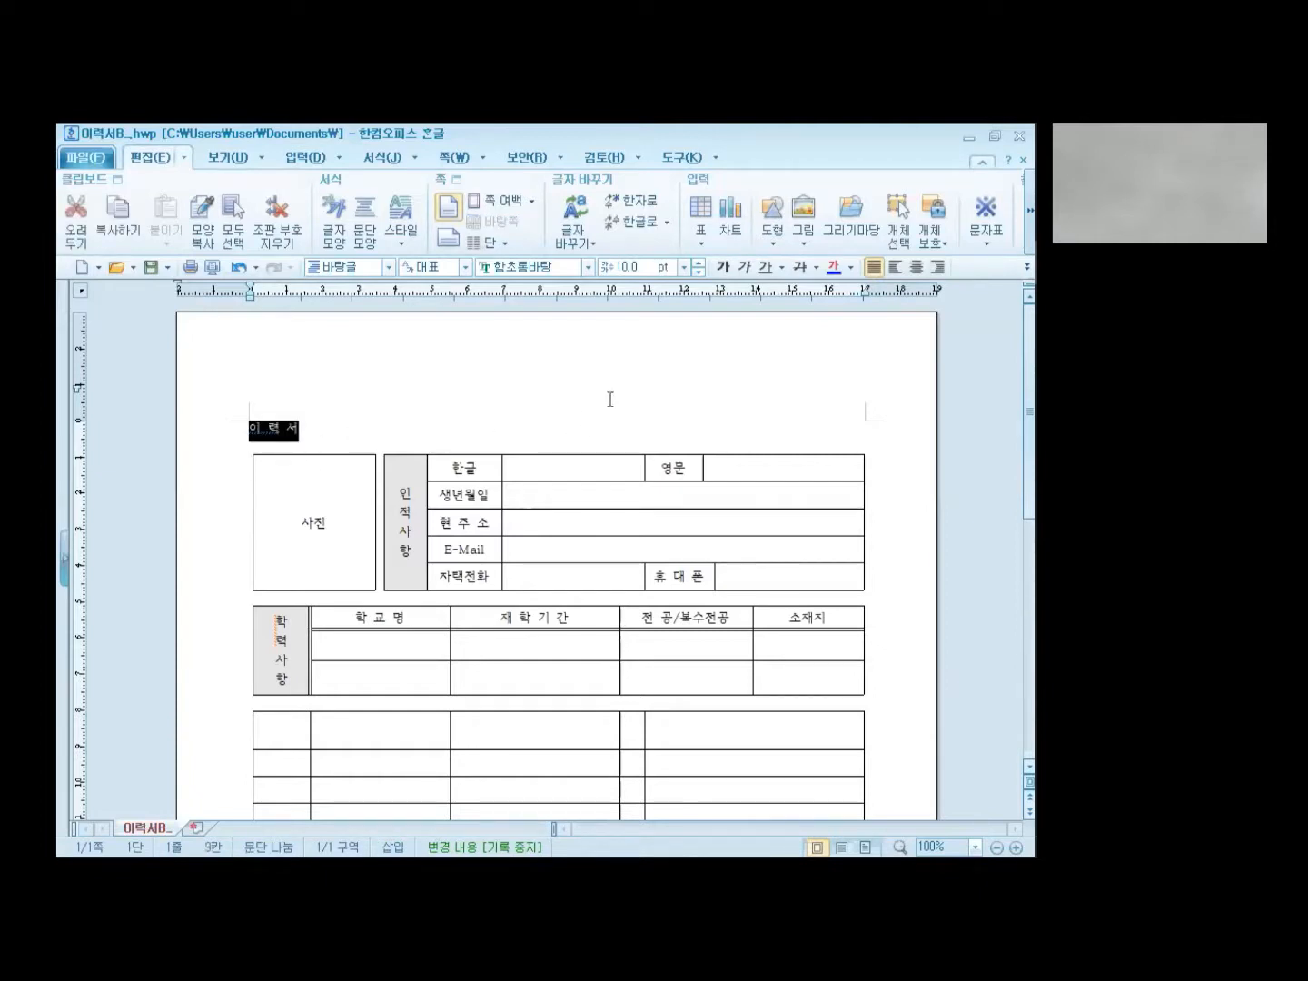
{"action": "left_click", "coordinate": [699, 263]}
{"action": "left_click", "coordinate": [699, 262]}
{"action": "left_click", "coordinate": [699, 264]}
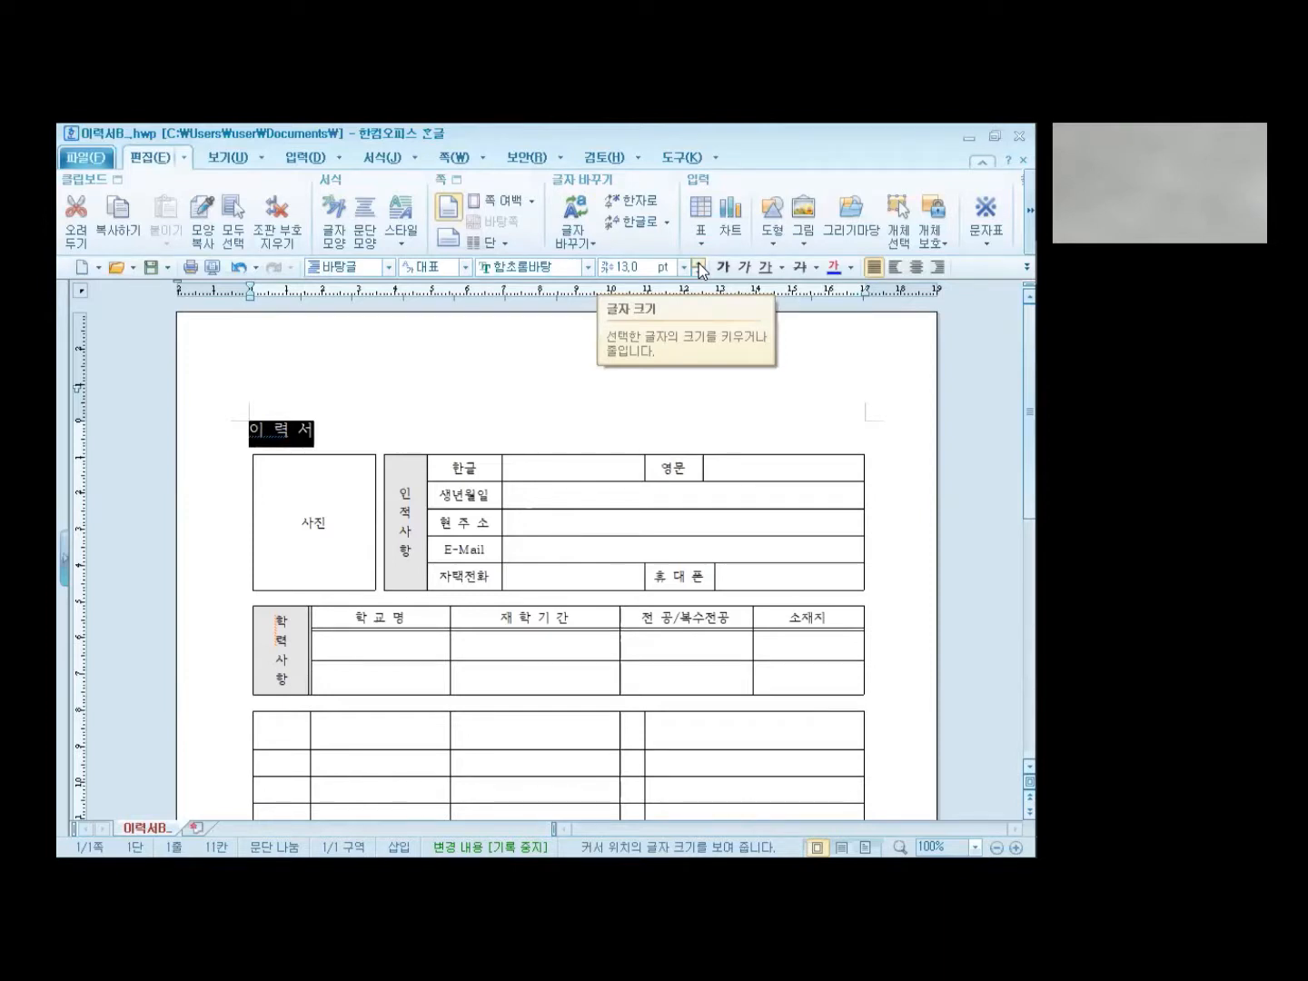
{"action": "left_click", "coordinate": [699, 264]}
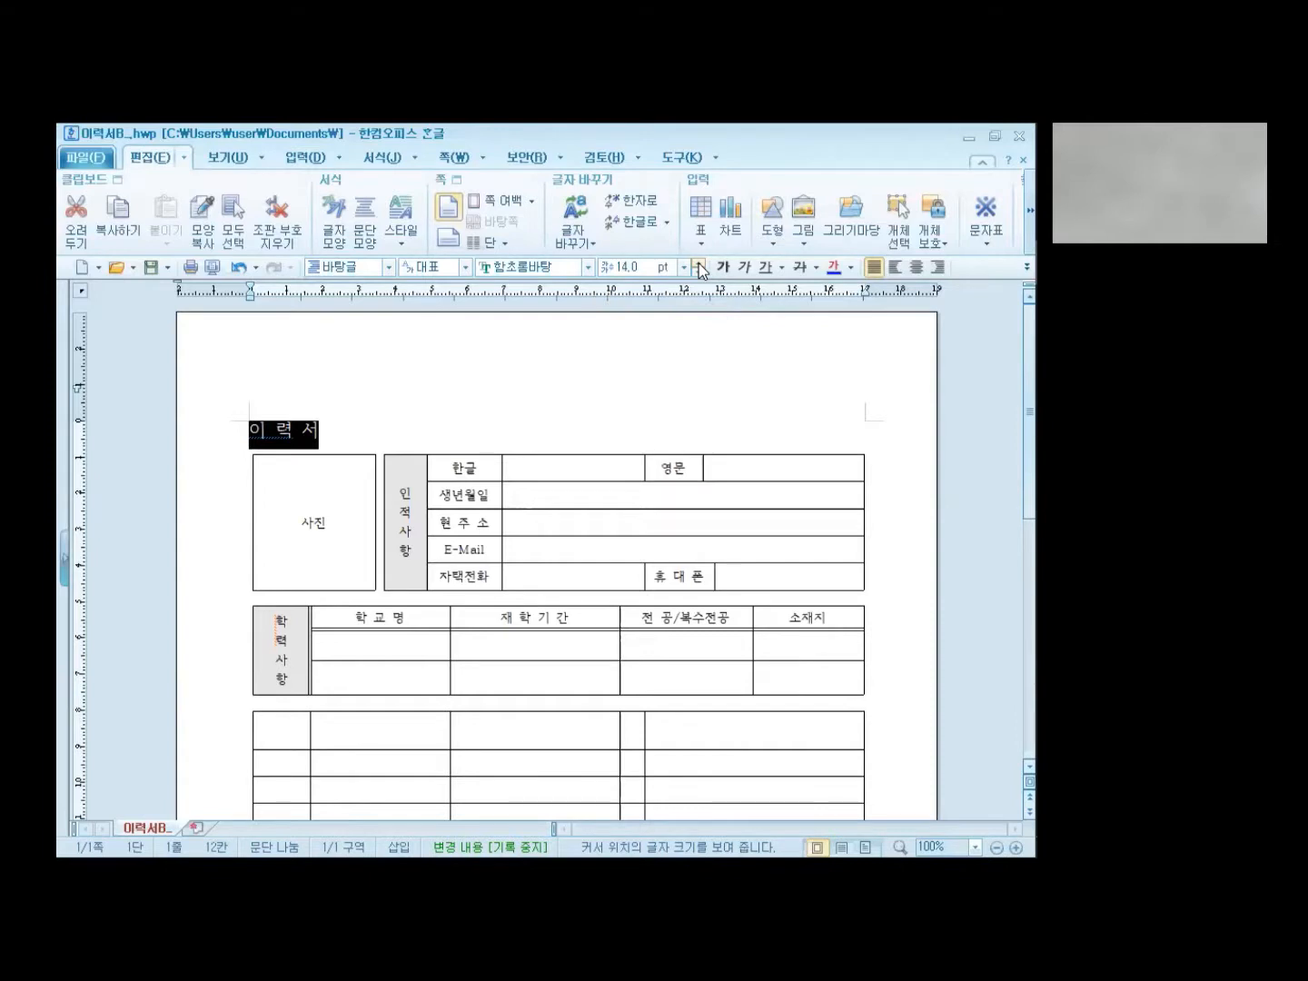
Apply the title font 문체부 제목 돋음체 to the 이 력 서 title and centre it above the table
{"action": "left_click", "coordinate": [590, 266]}
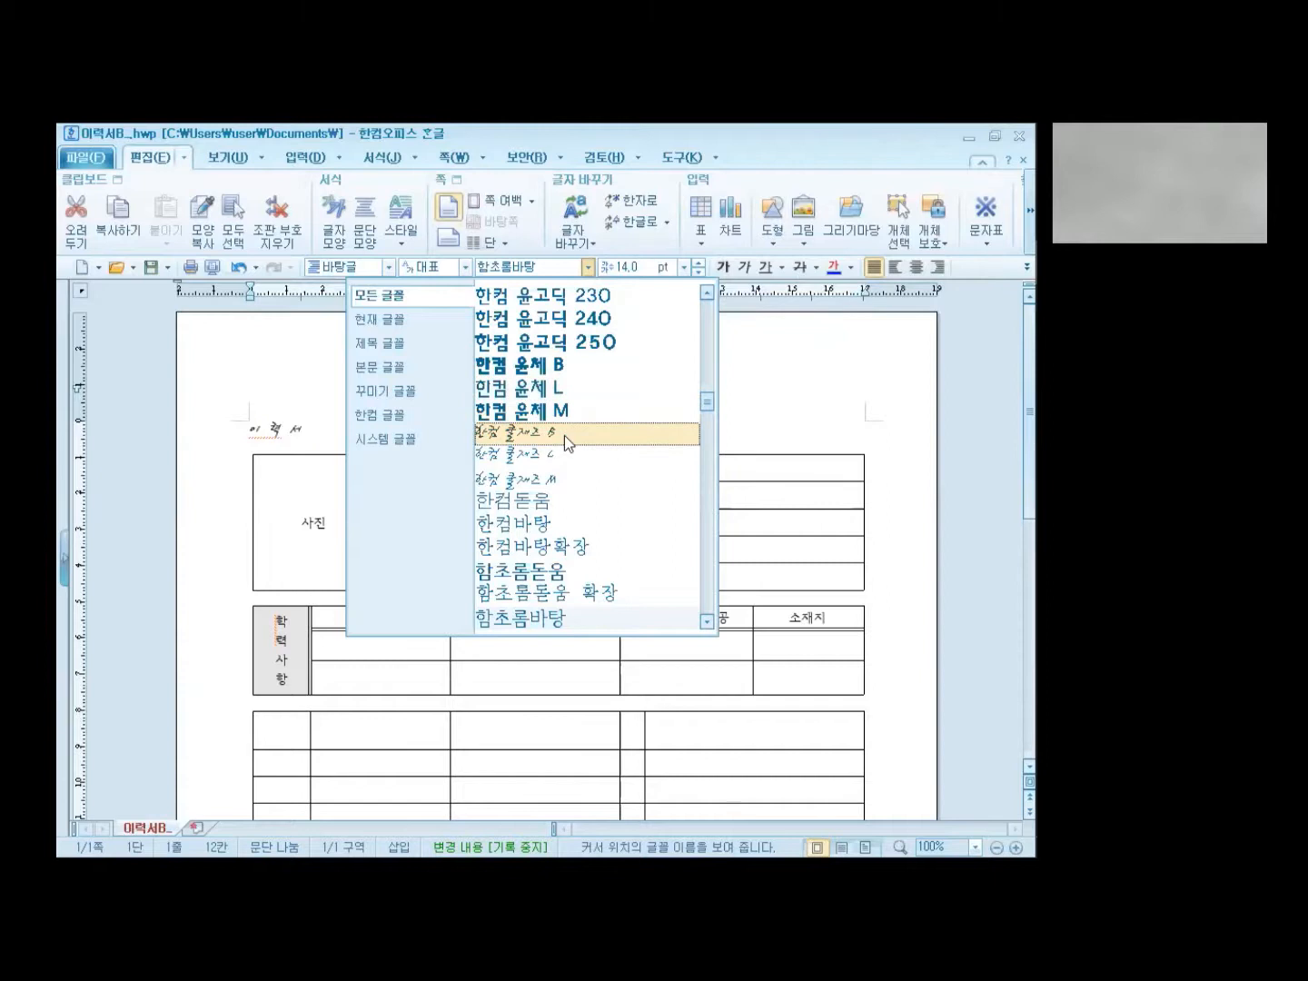
{"action": "scroll", "coordinate": [564, 435], "scroll_direction": "down", "scroll_amount": 5}
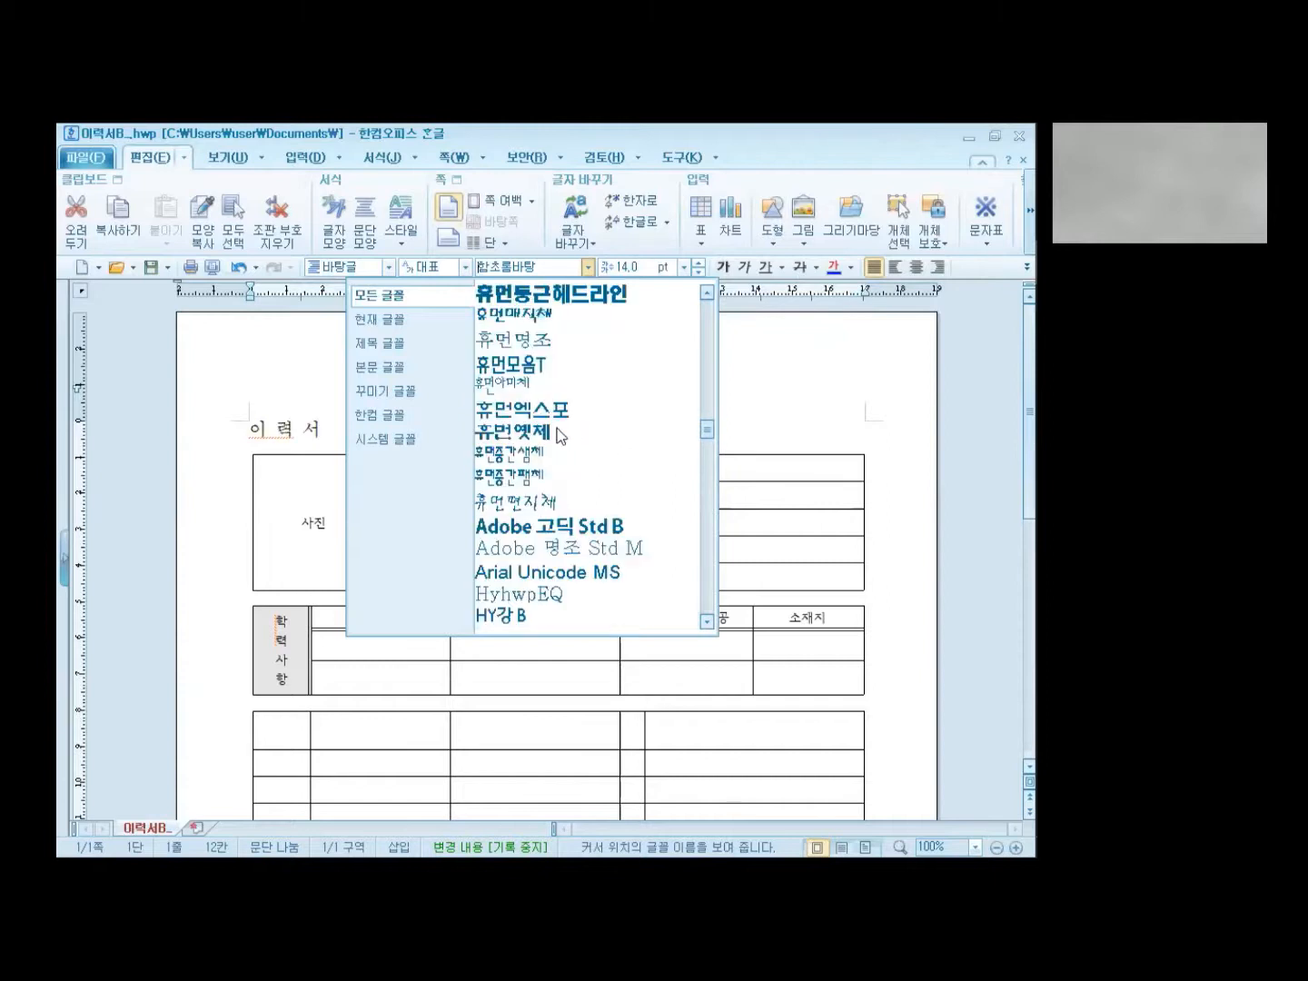
{"action": "left_click", "coordinate": [398, 346]}
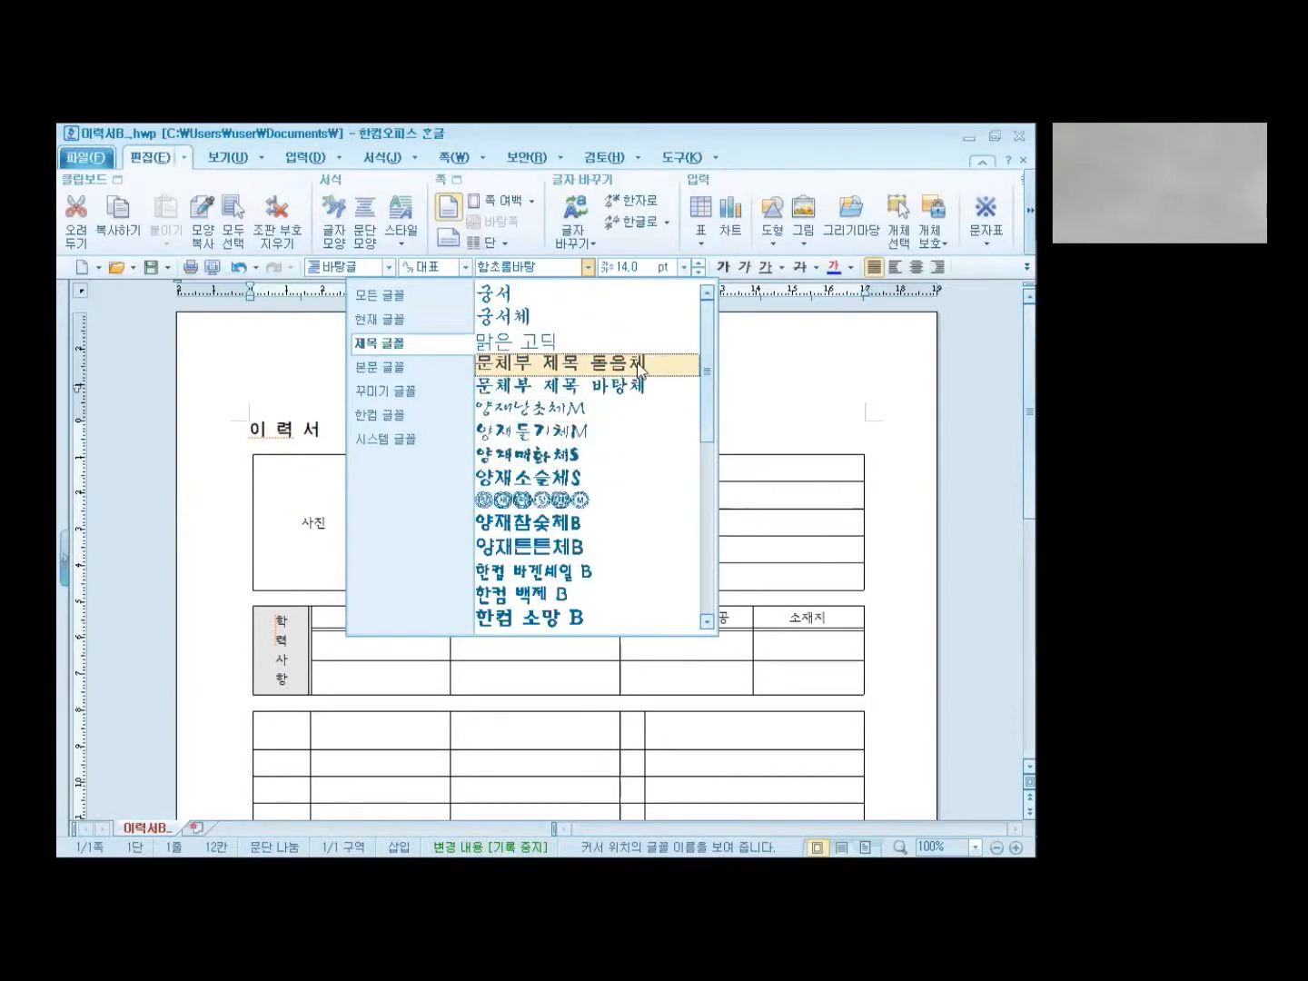
{"action": "scroll", "coordinate": [542, 506], "scroll_direction": "down", "scroll_amount": 4}
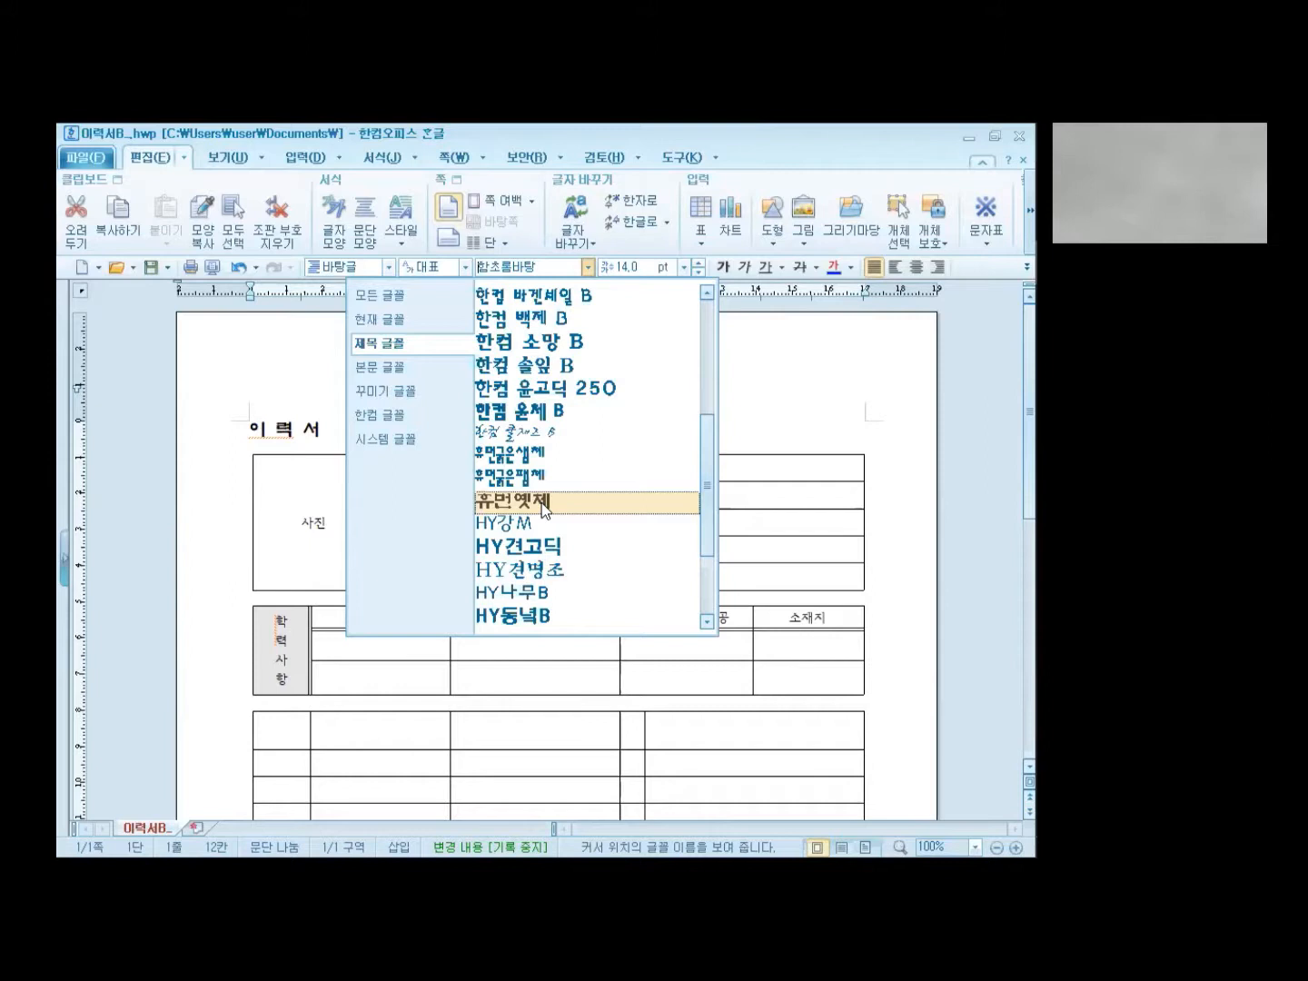
{"action": "scroll", "coordinate": [595, 393], "scroll_direction": "up", "scroll_amount": 5}
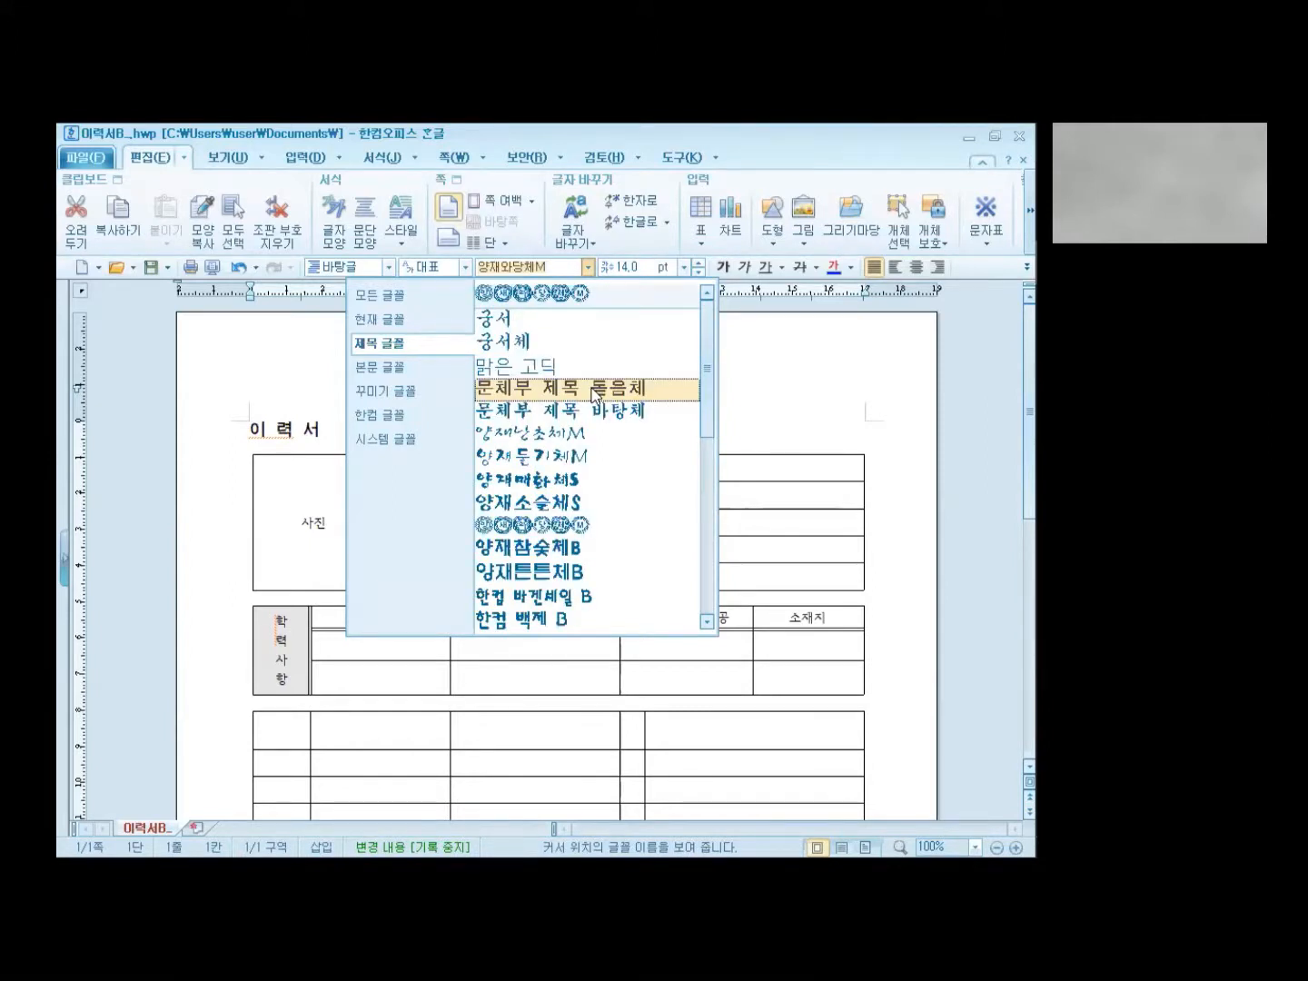
{"action": "left_click", "coordinate": [594, 391]}
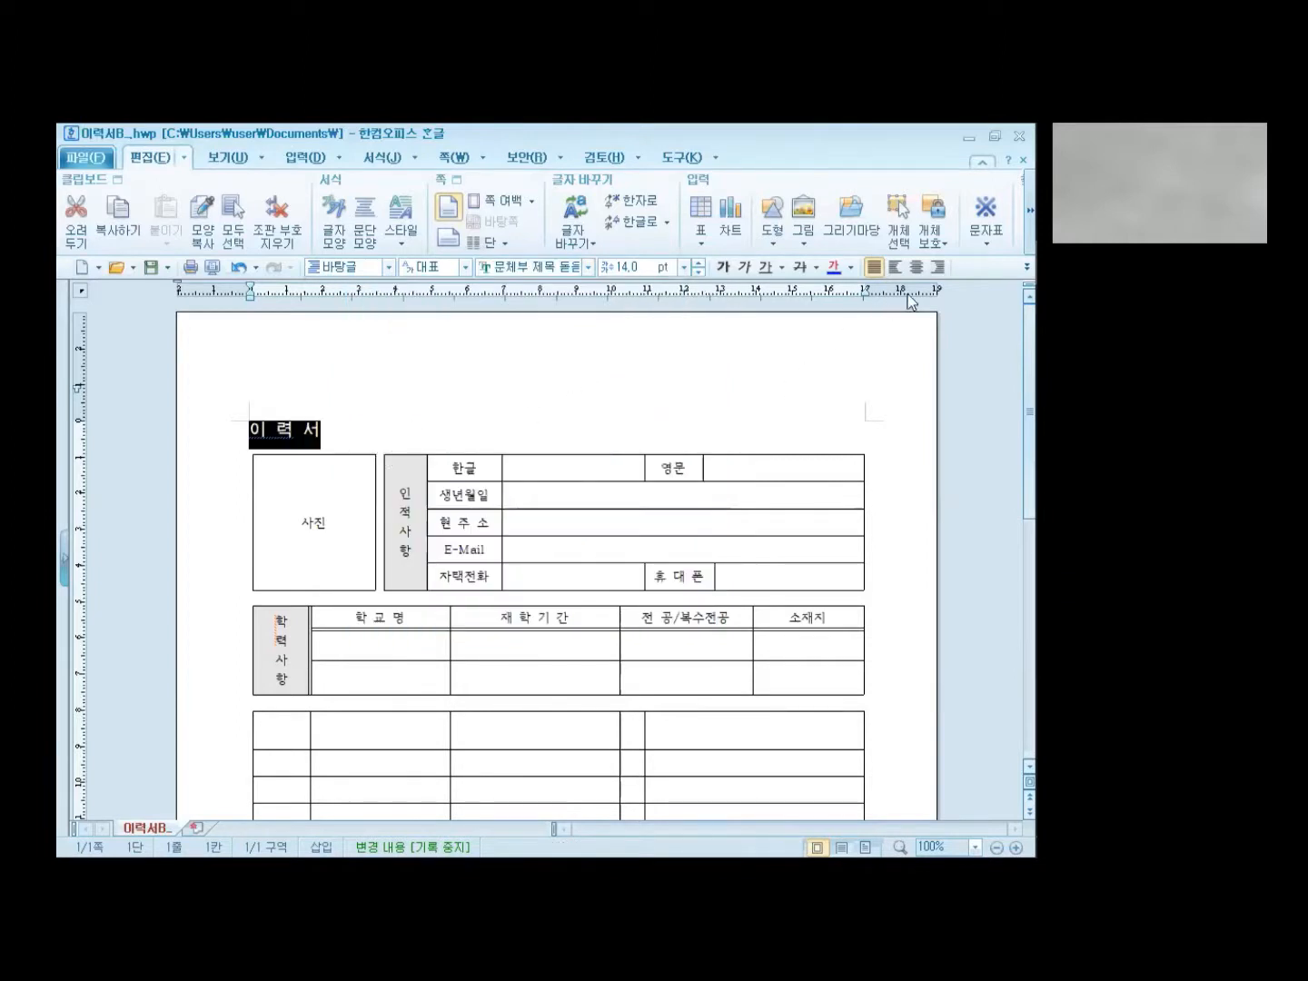
{"action": "left_click", "coordinate": [917, 266]}
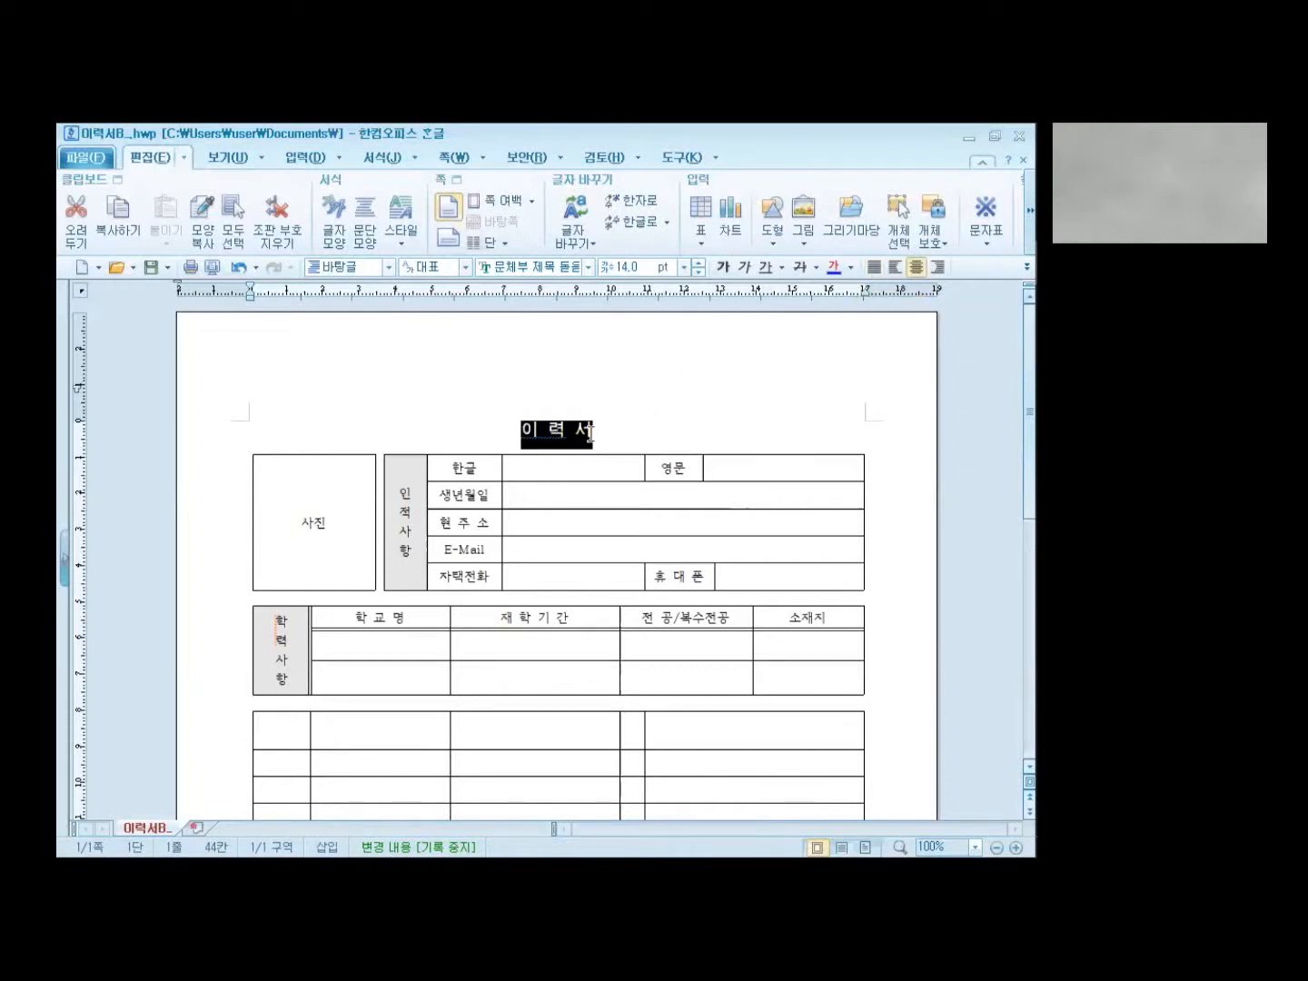
Widen the gaps between the three syllables of the 이 력 서 title with extra spaces
{"action": "left_click", "coordinate": [552, 437]}
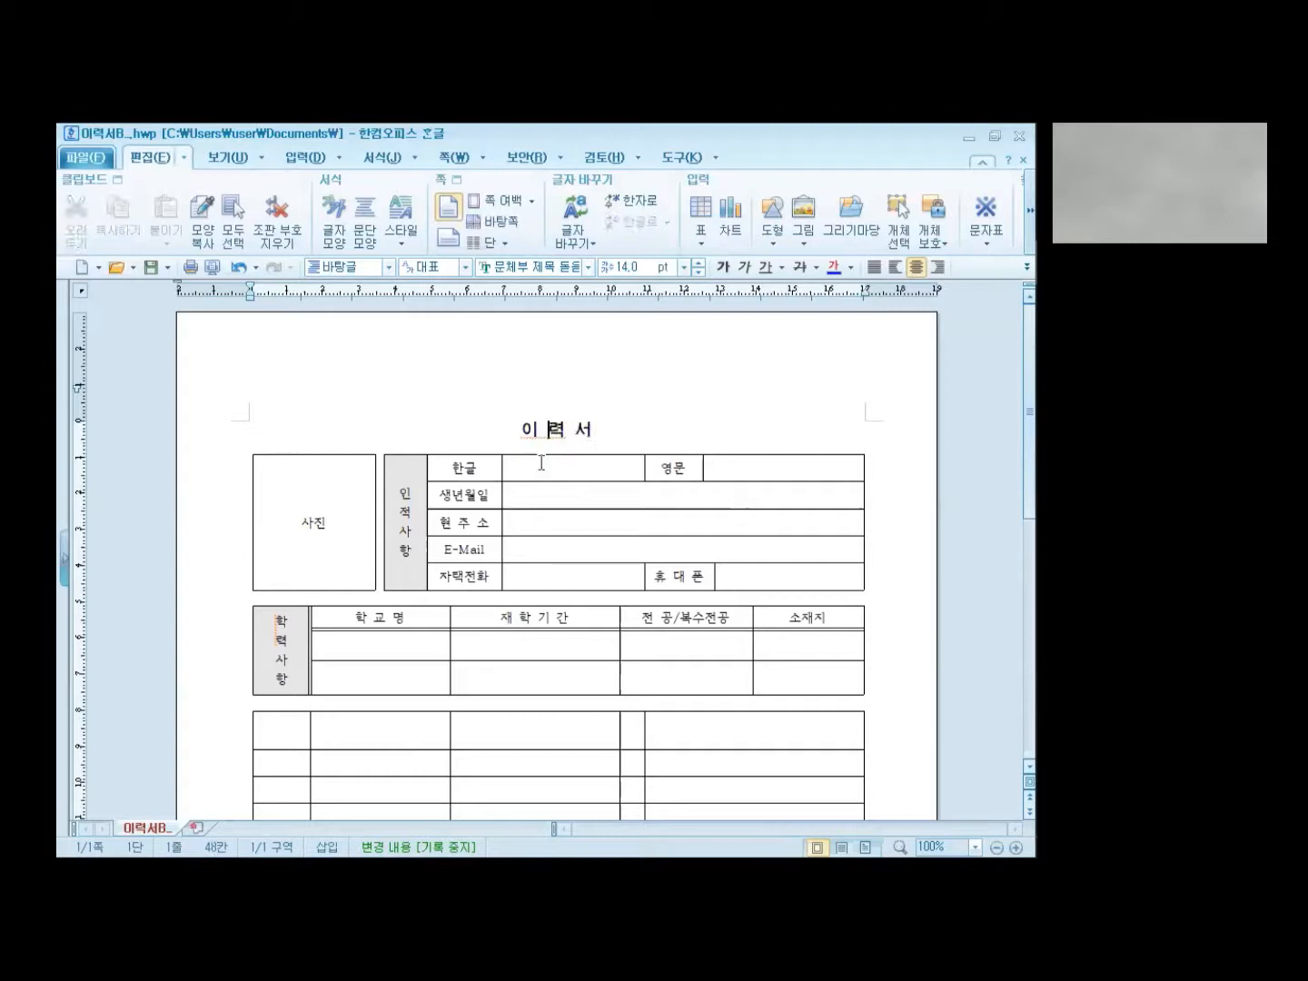
{"action": "left_click", "coordinate": [585, 428]}
{"action": "left_click", "coordinate": [547, 436]}
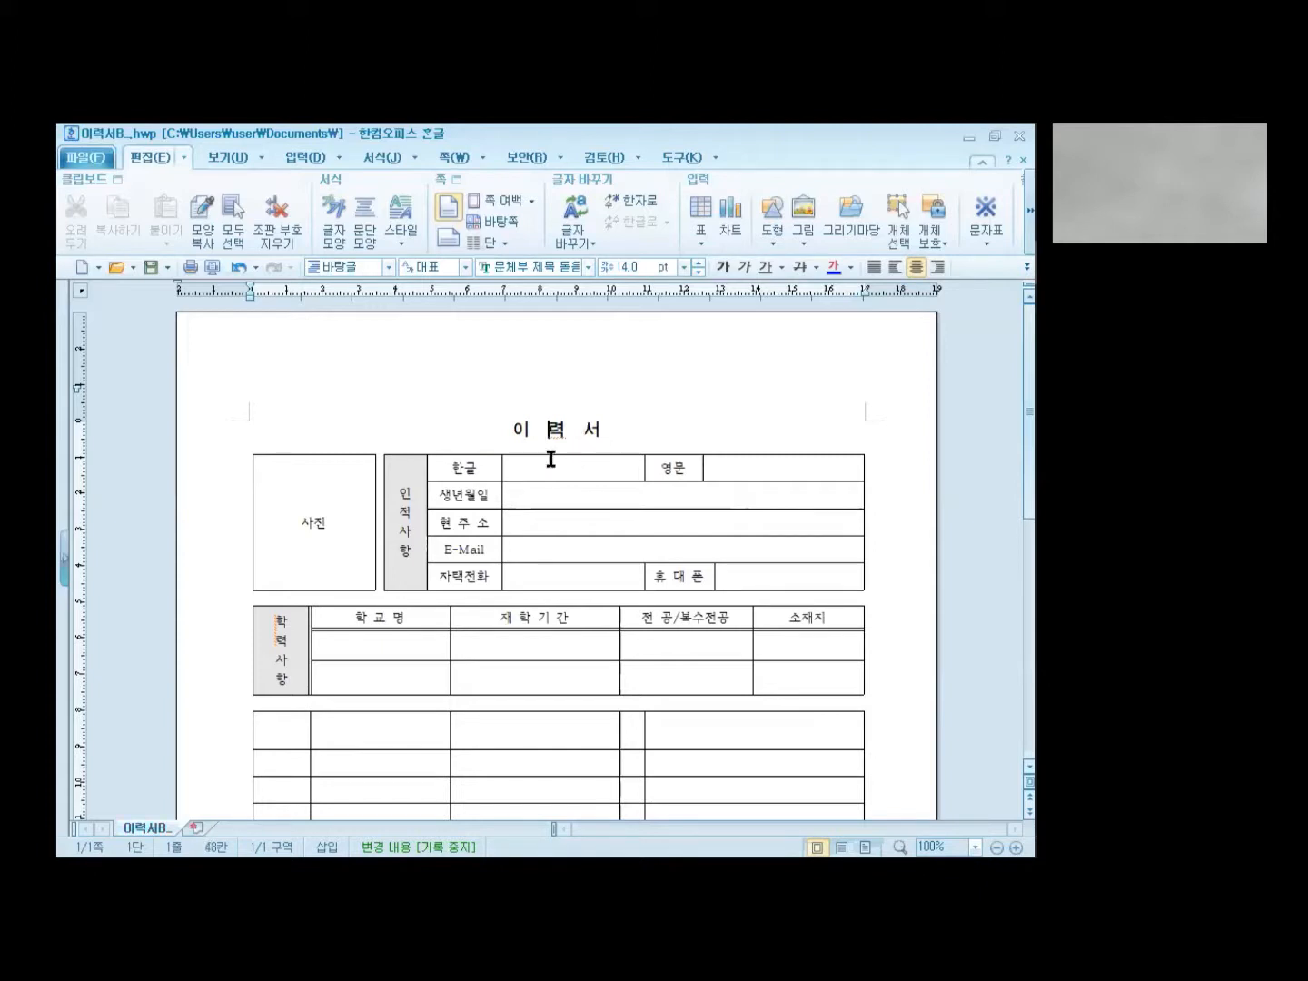
{"action": "left_click", "coordinate": [586, 428]}
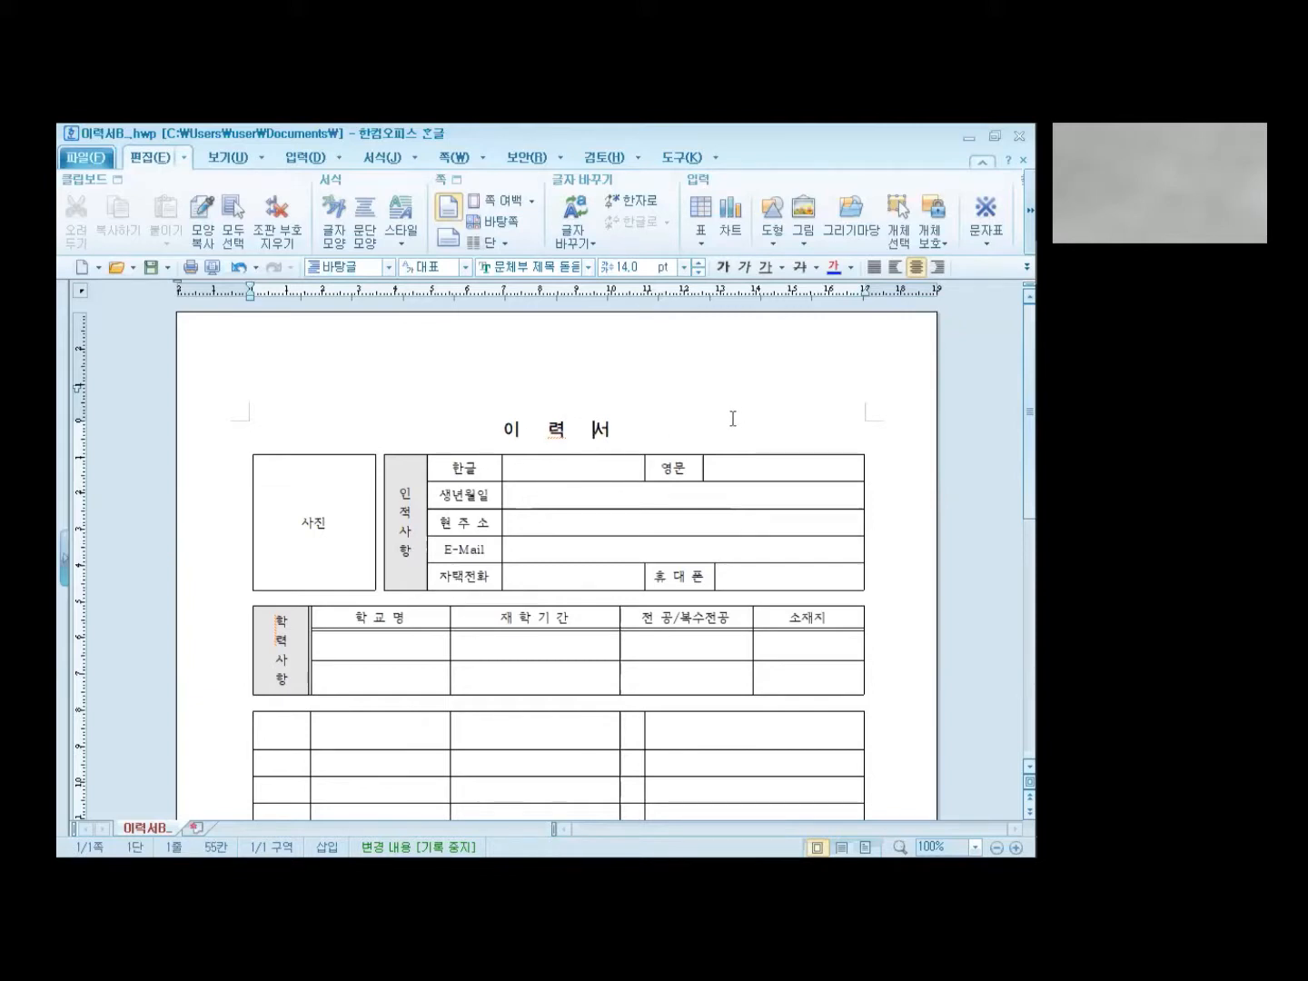
Increase the font size of the whole spaced-out 이 력 서 title to 16 pt
{"action": "left_click_drag", "start_coordinate": [624, 436], "coordinate": [499, 432]}
{"action": "left_click", "coordinate": [698, 262]}
{"action": "left_click", "coordinate": [697, 262]}
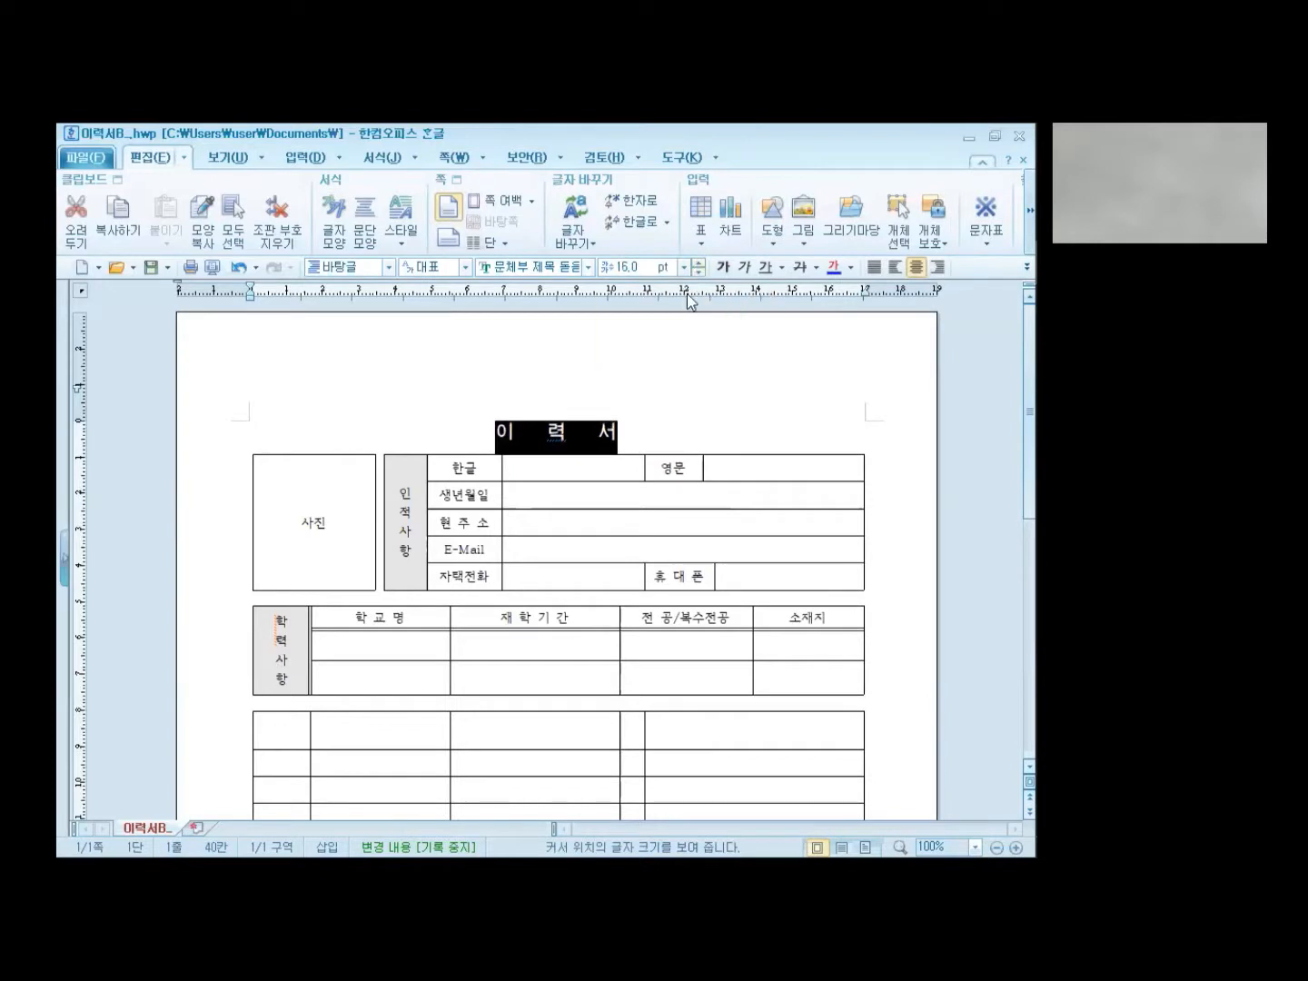
{"action": "left_click", "coordinate": [650, 429]}
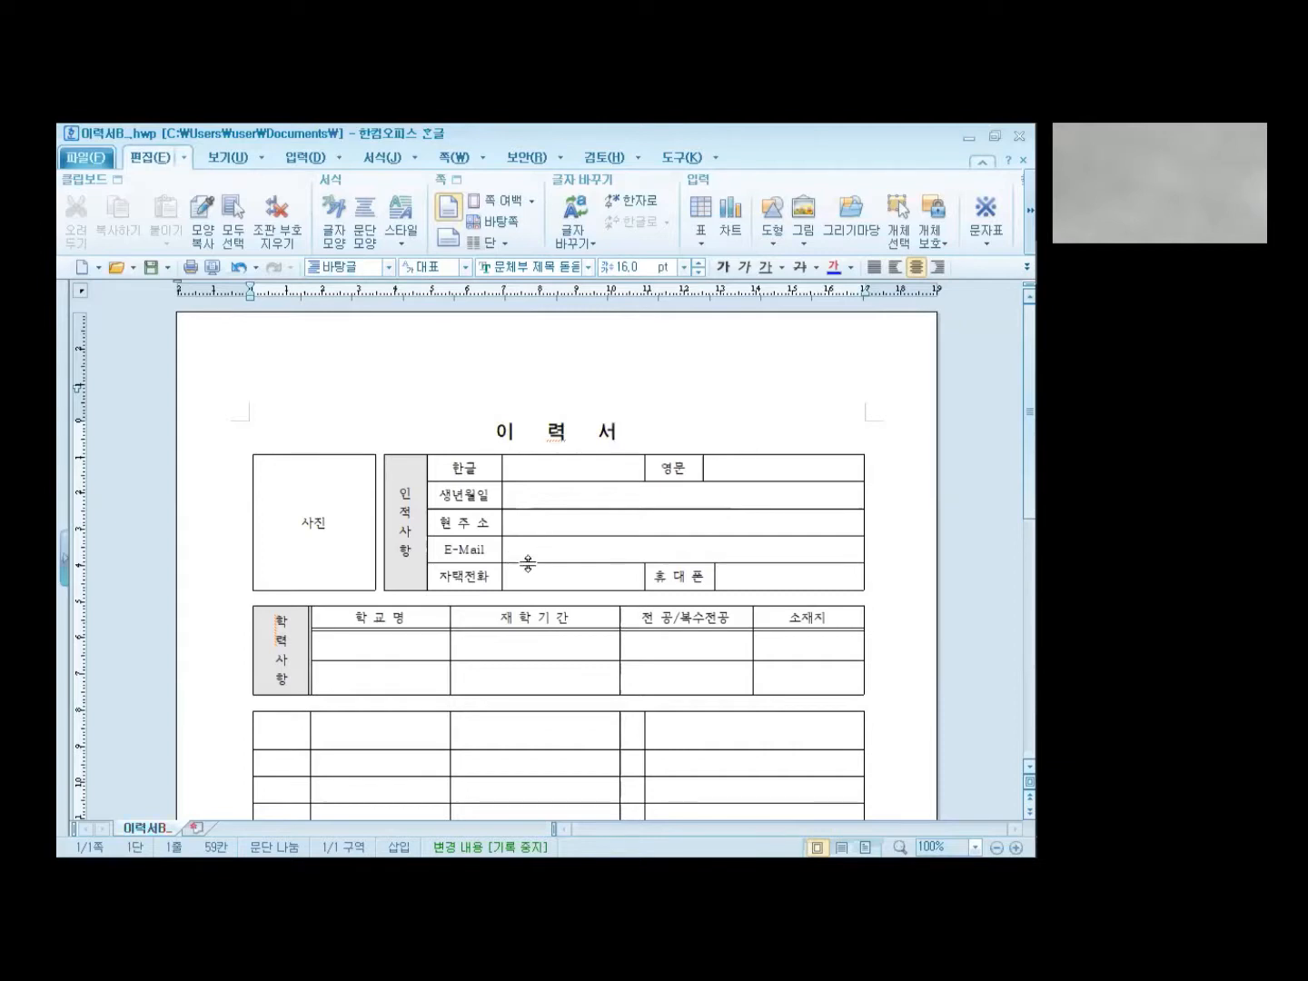
{"action": "scroll", "coordinate": [437, 536], "scroll_direction": "down", "scroll_amount": 5}
{"action": "scroll", "coordinate": [438, 539], "scroll_direction": "down", "scroll_amount": 3}
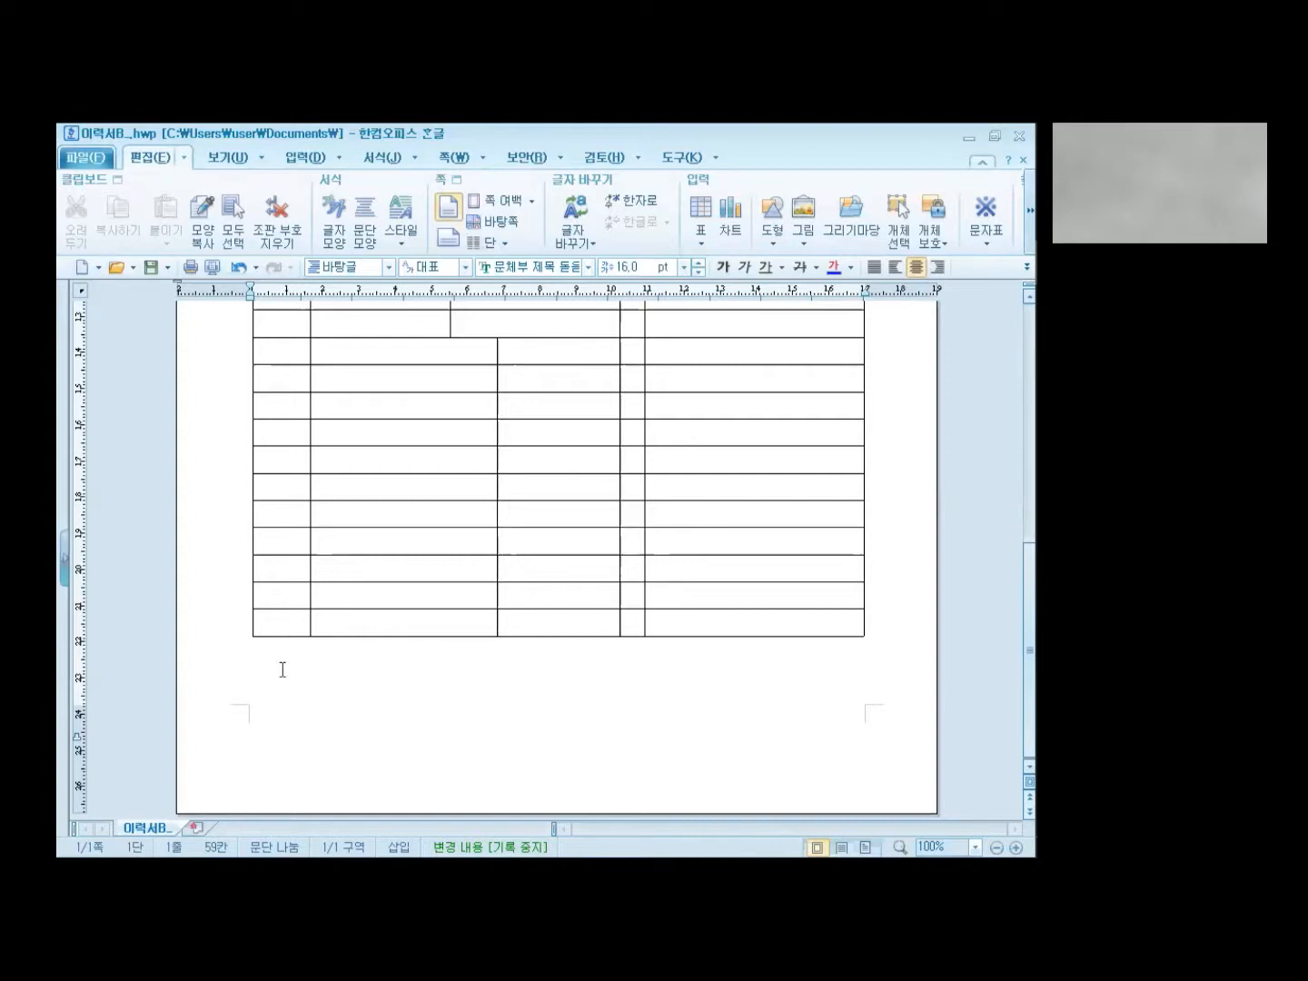
{"action": "scroll", "coordinate": [281, 681], "scroll_direction": "up", "scroll_amount": 10}
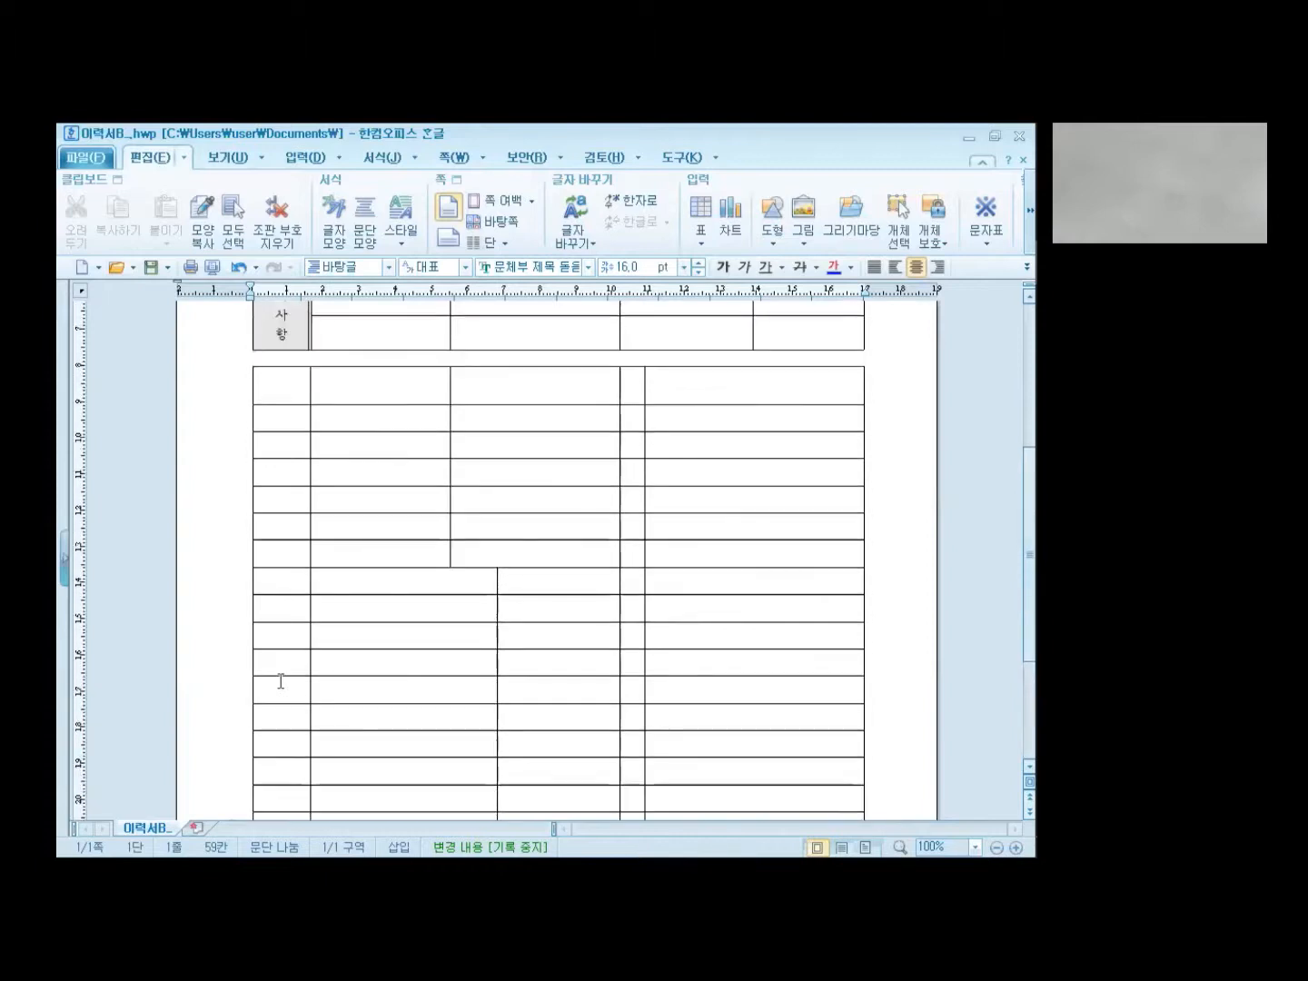